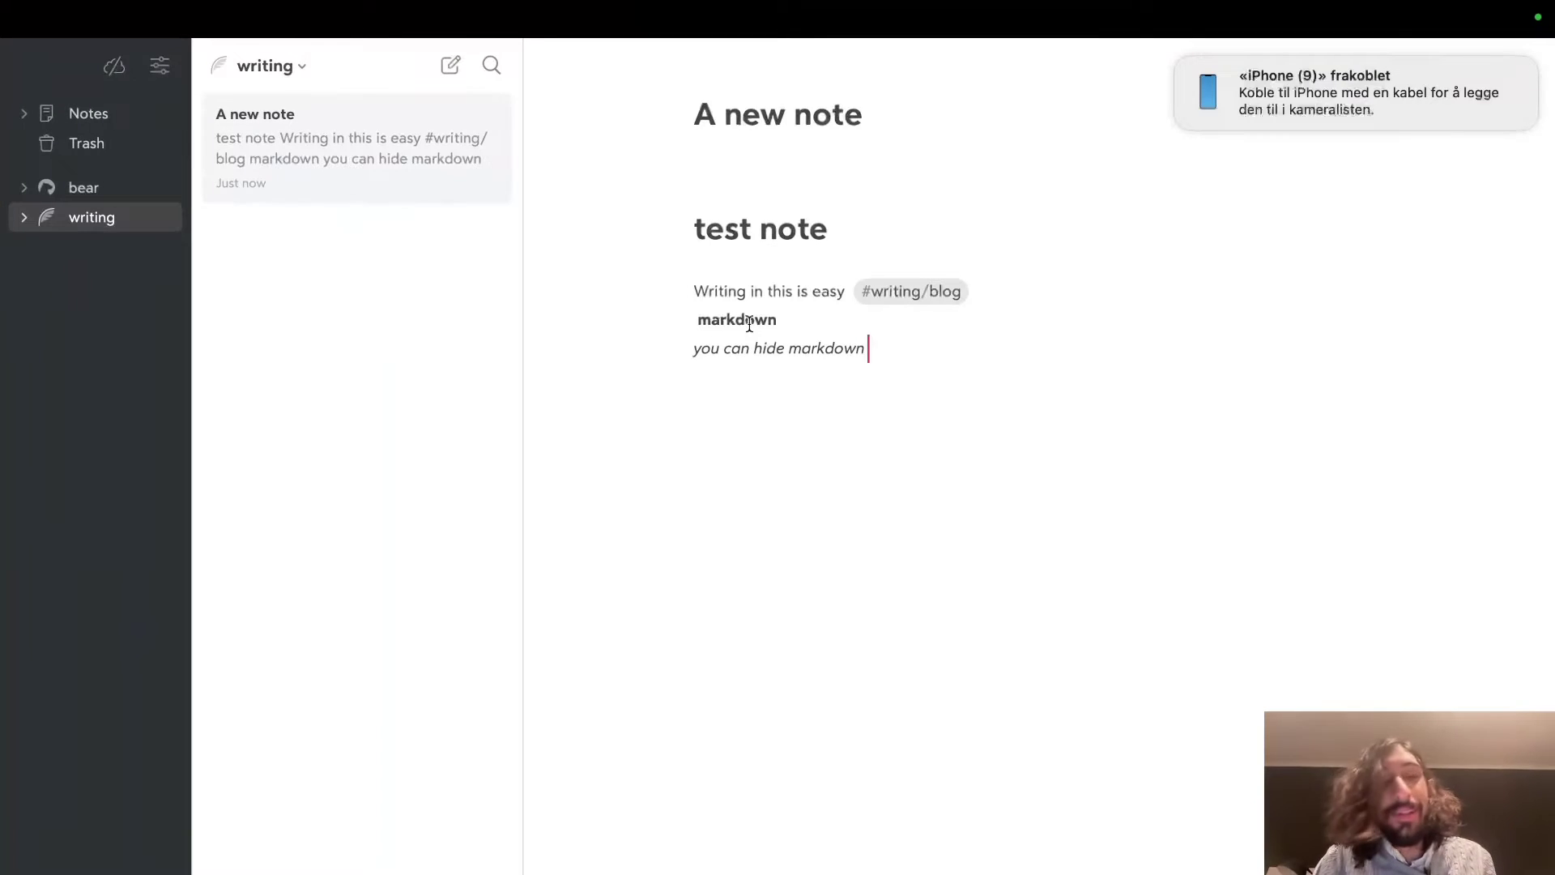
# Expand Notes to list Untagged, Todo, Today and Locked, and dismiss the iPhone disconnection notice
pyautogui.click(28, 122)
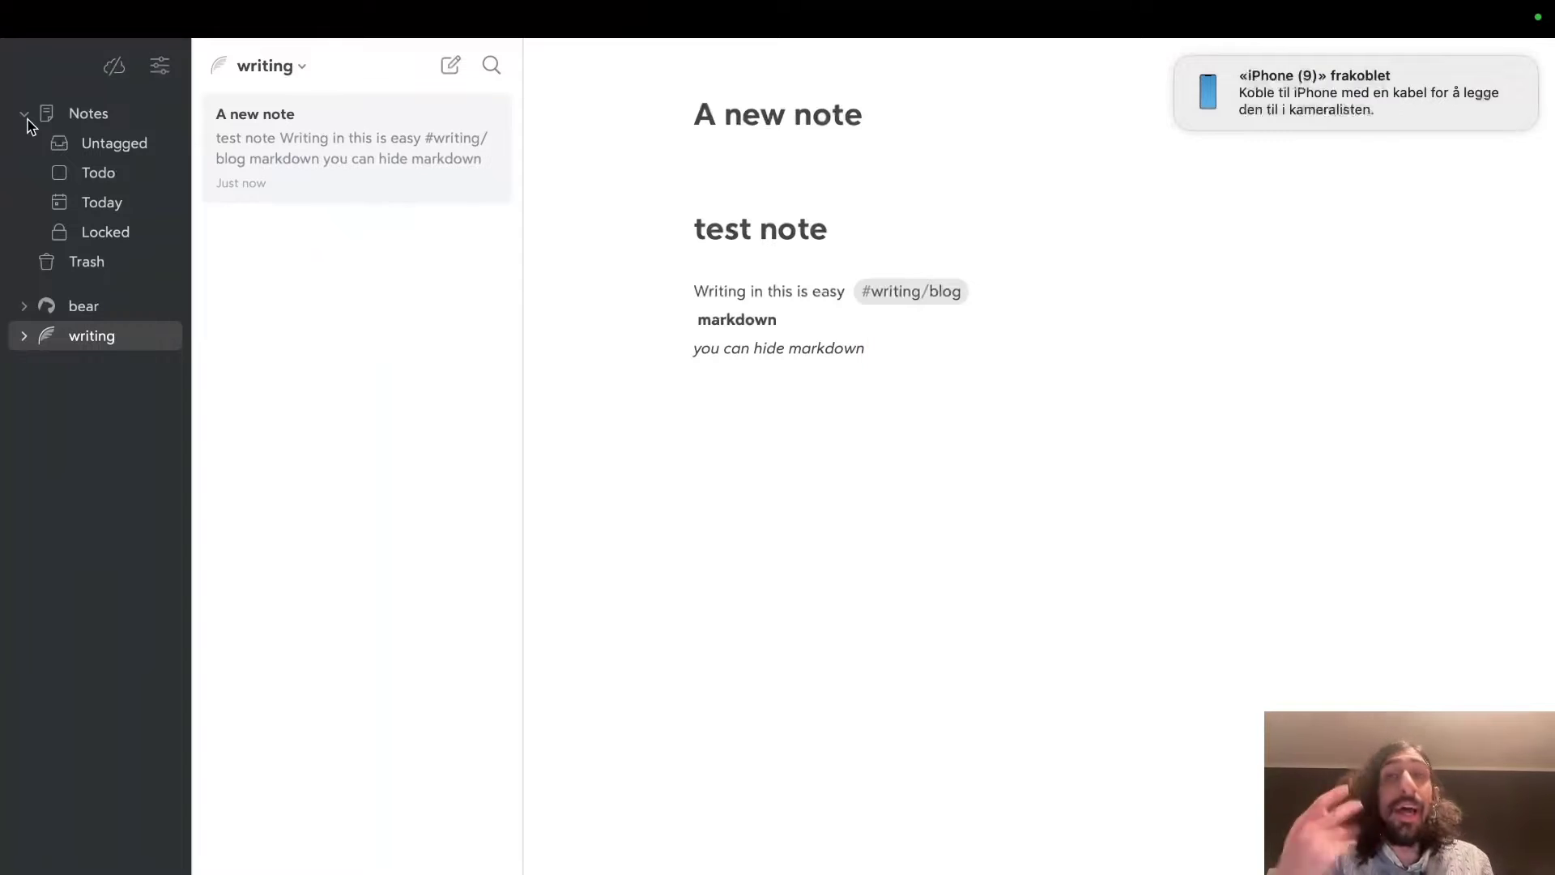
pyautogui.moveTo(1388, 60)
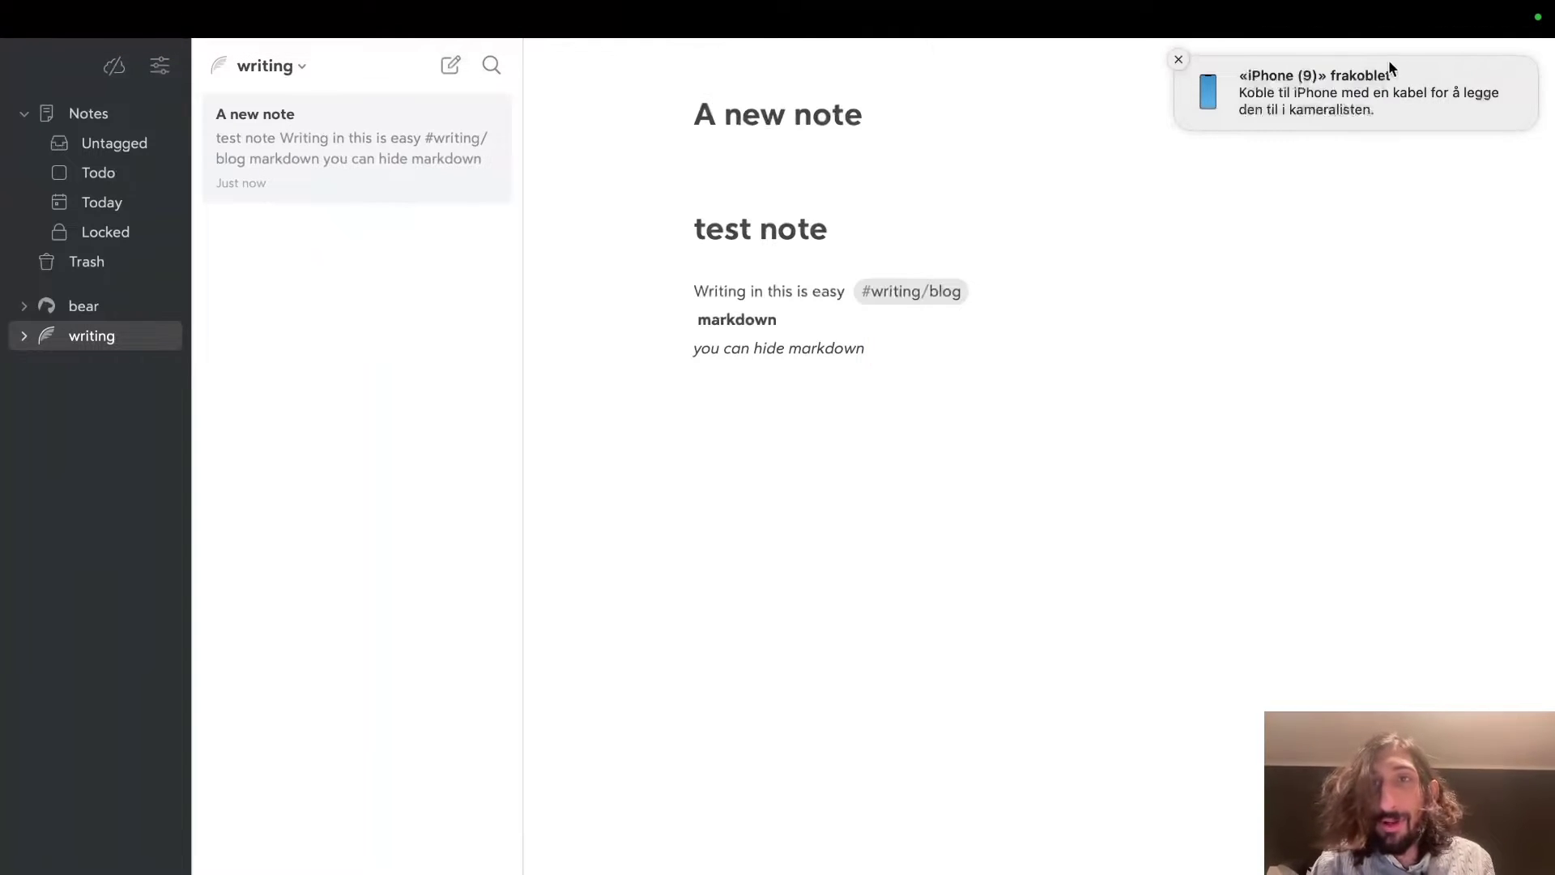
pyautogui.click(1179, 59)
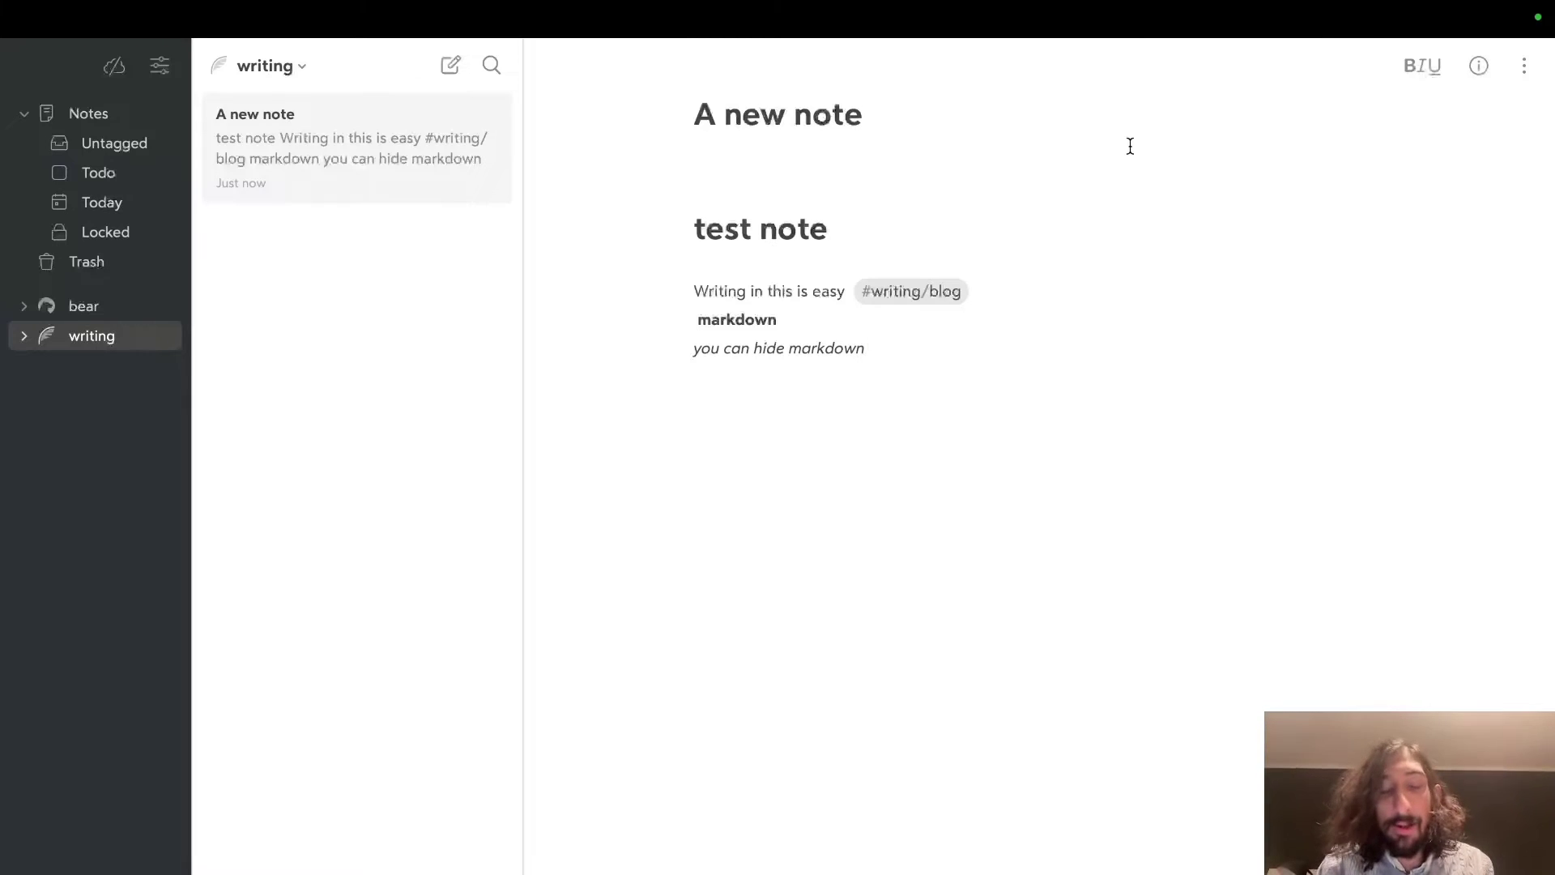
# Add the level-3 heading 'hffhgffhe' with an italic '*markdown*' line beneath it
pyautogui.press('Return')
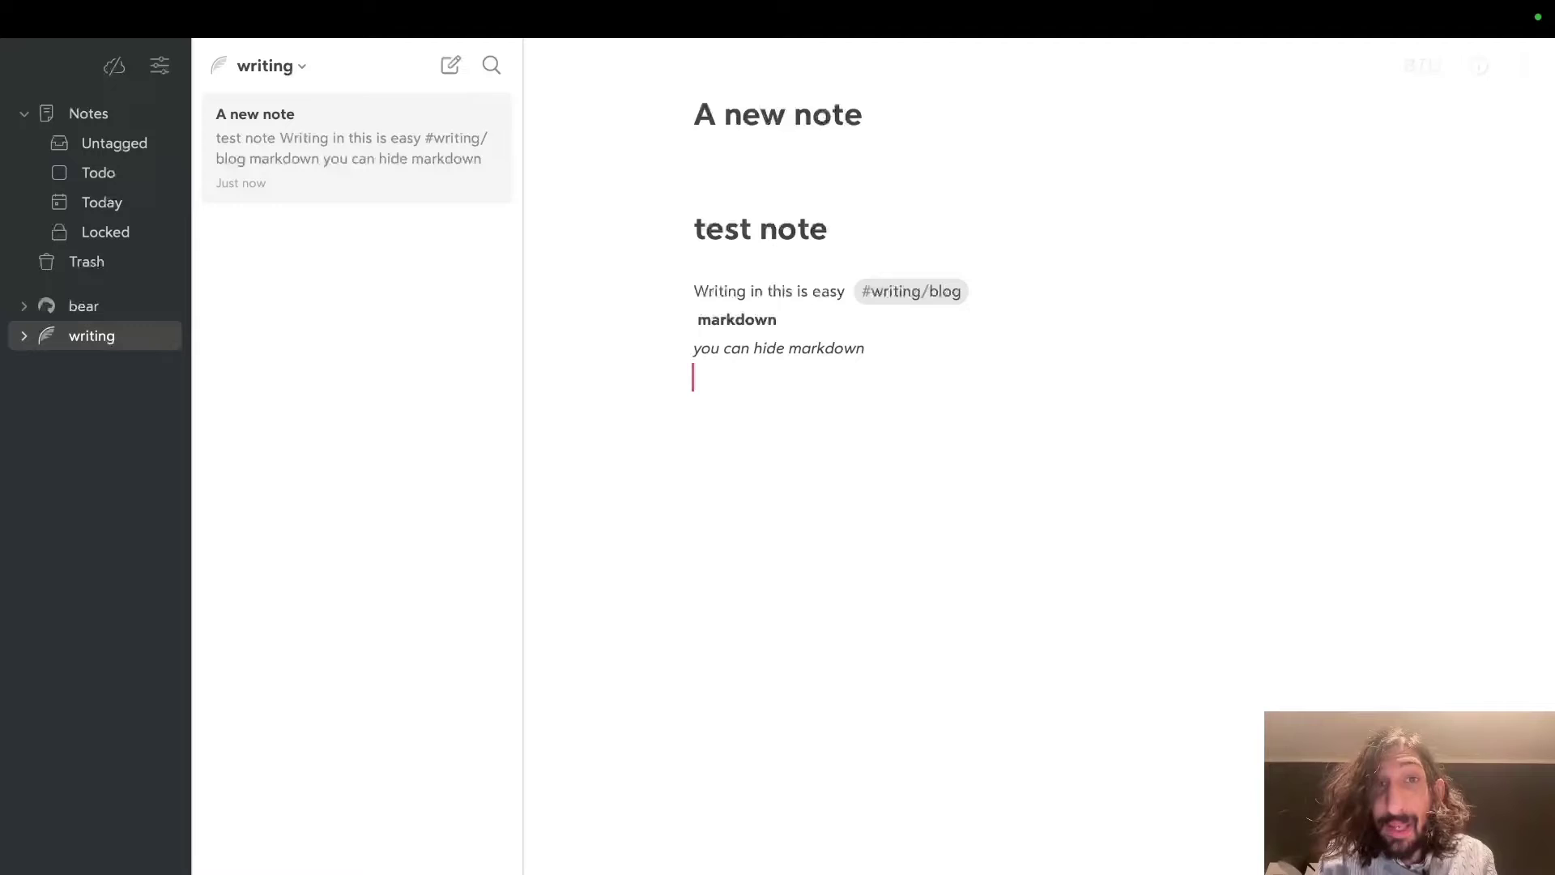
pyautogui.press('Return')
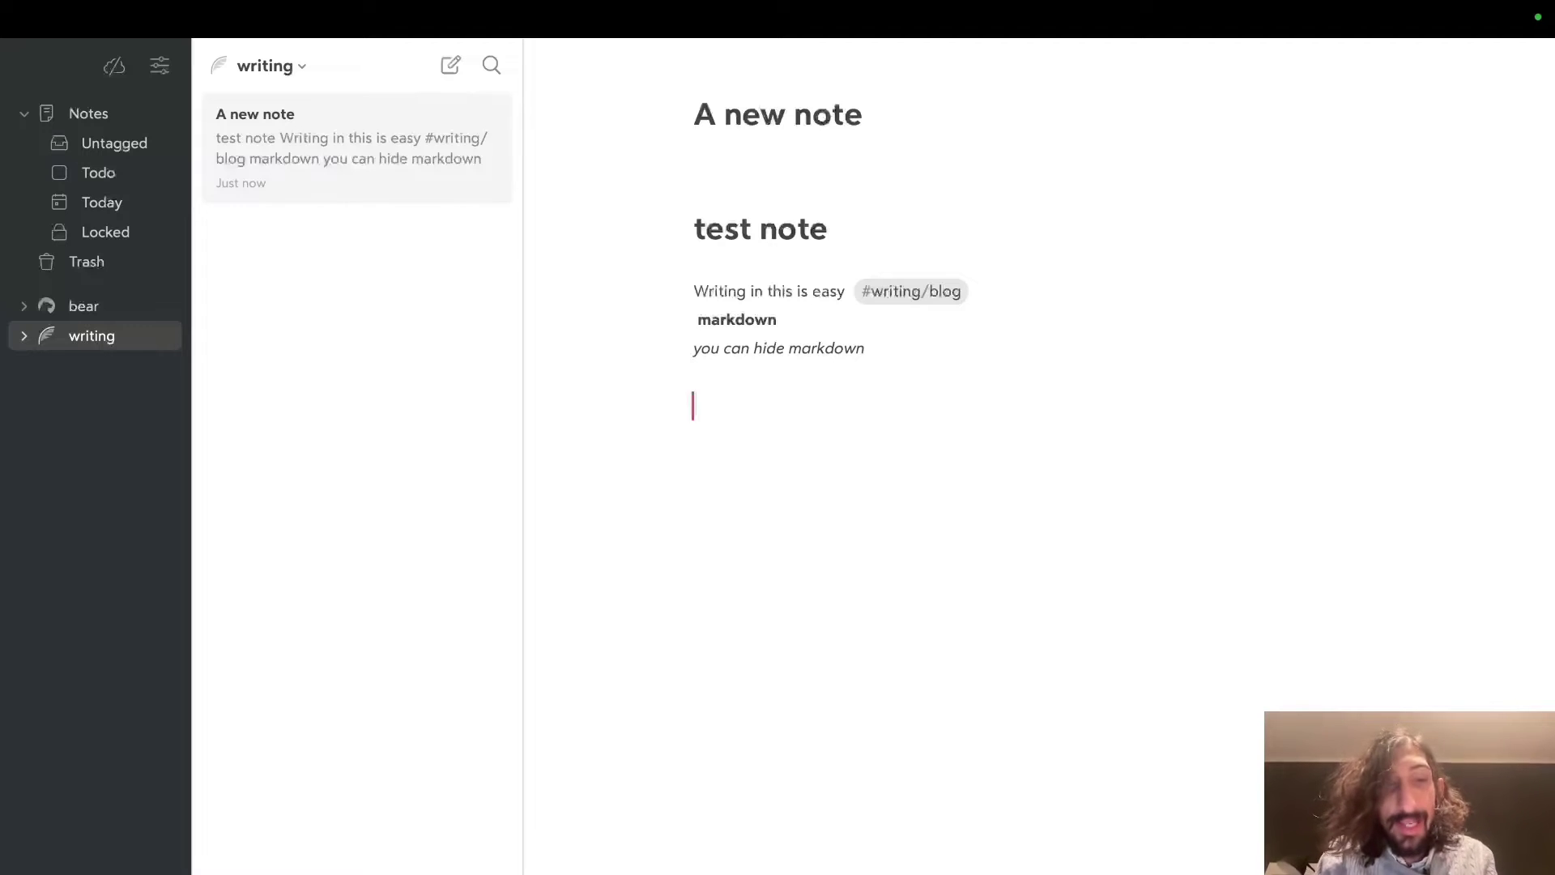
pyautogui.write('### hffhgffhe')
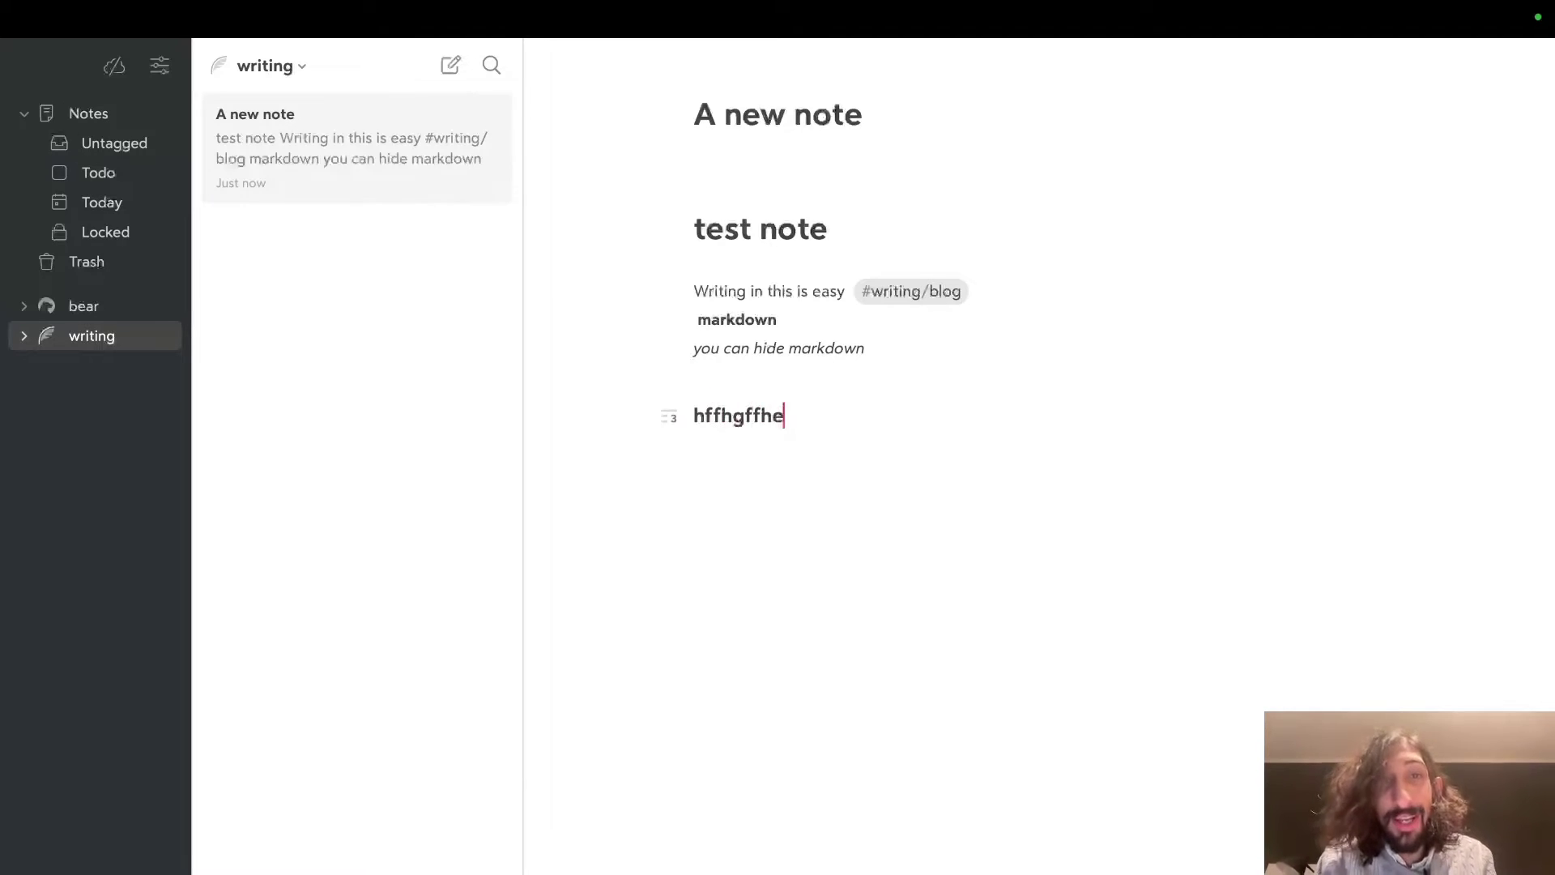
pyautogui.press('Return')
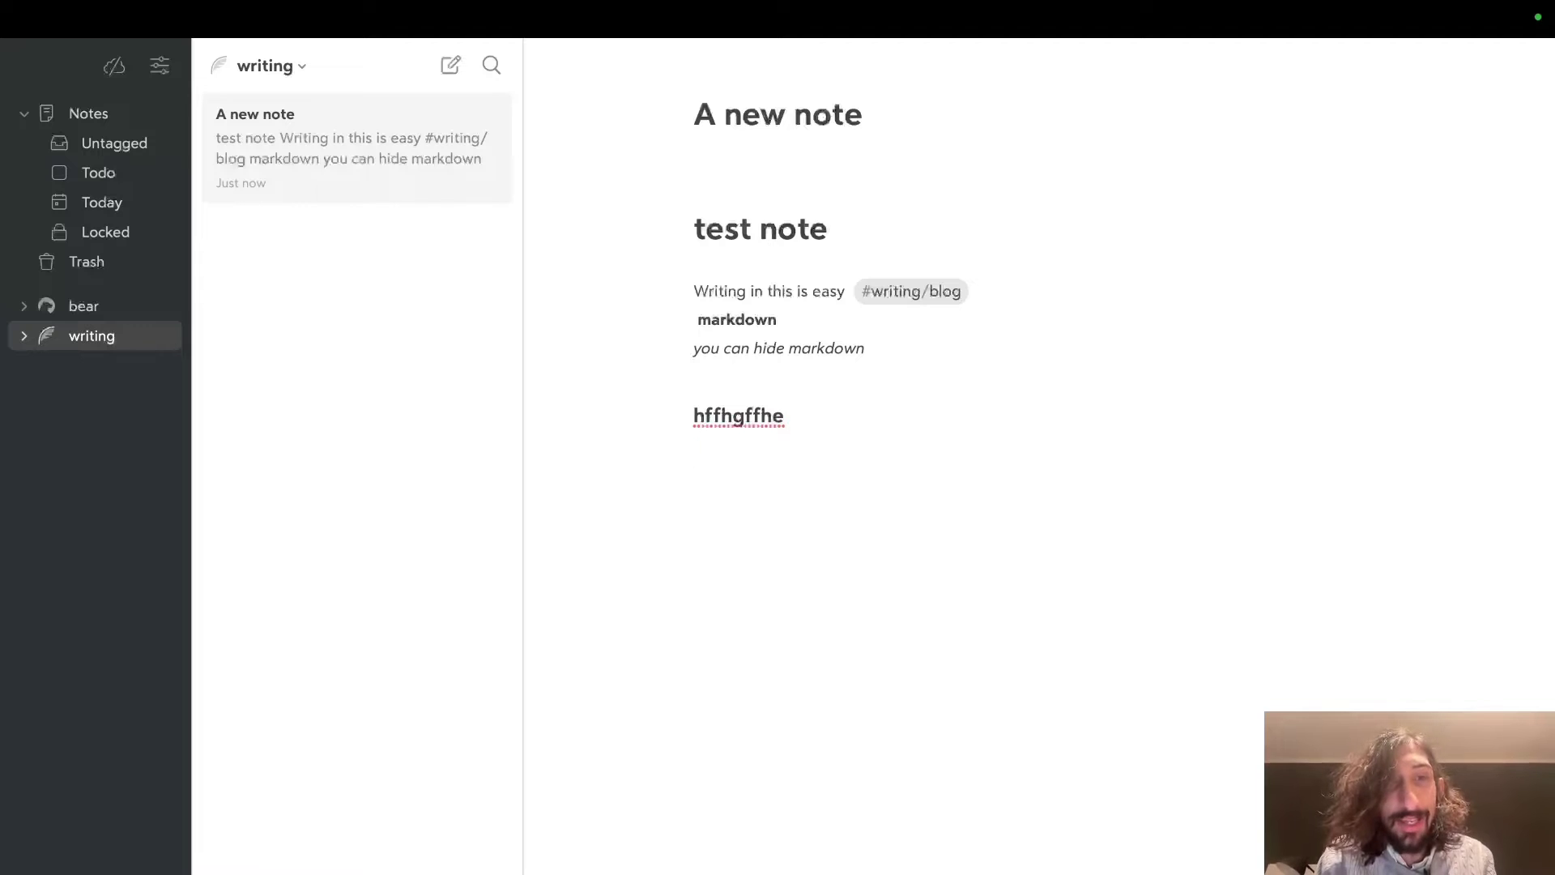
pyautogui.press('Return')
pyautogui.write('*')
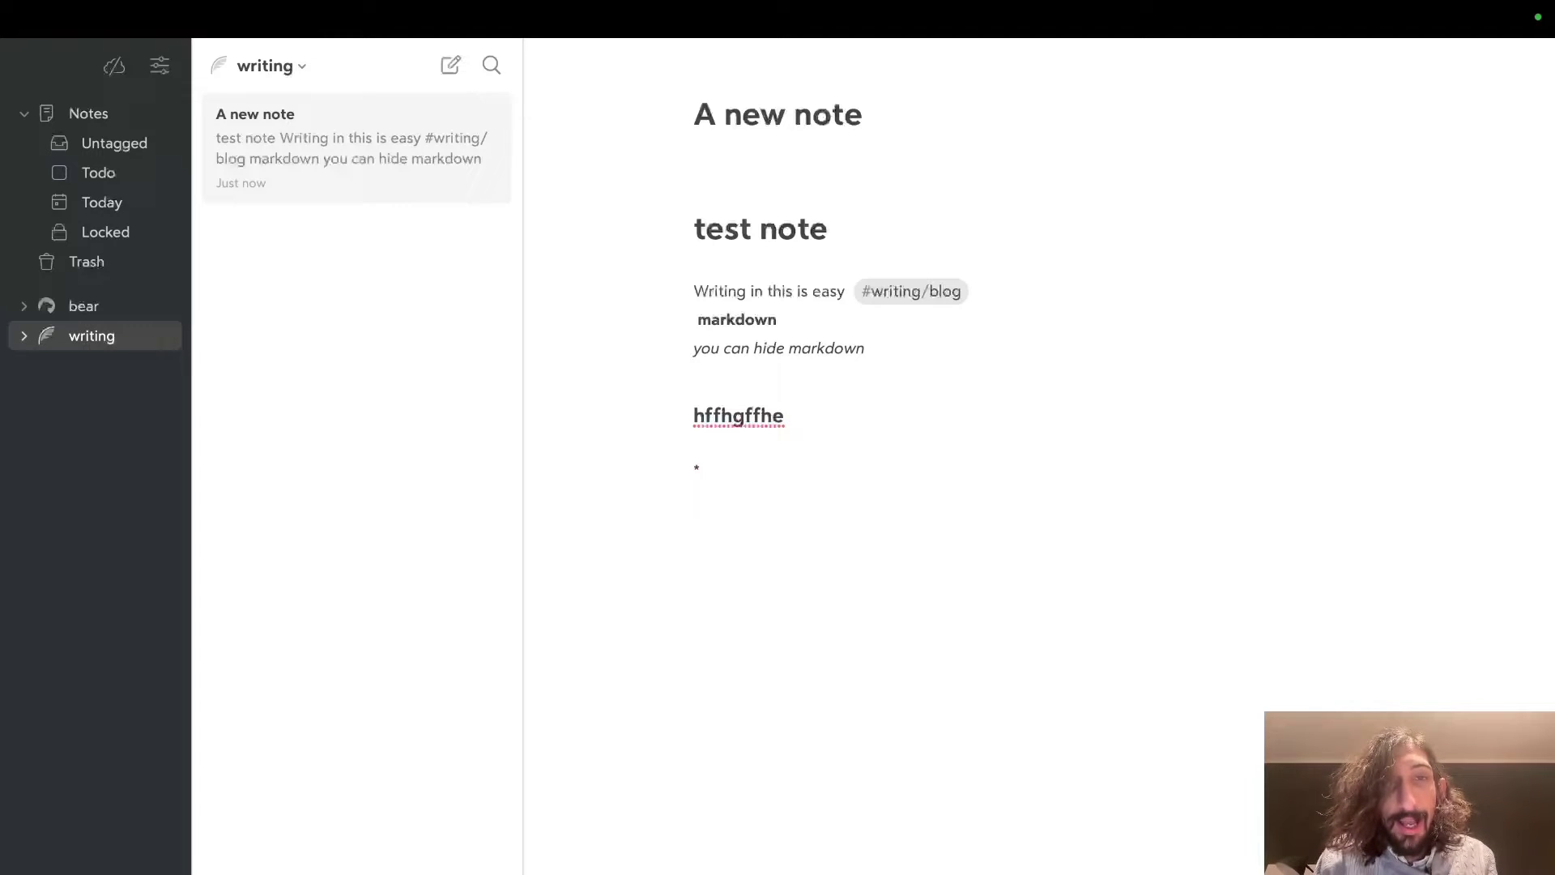
pyautogui.write('markdown*')
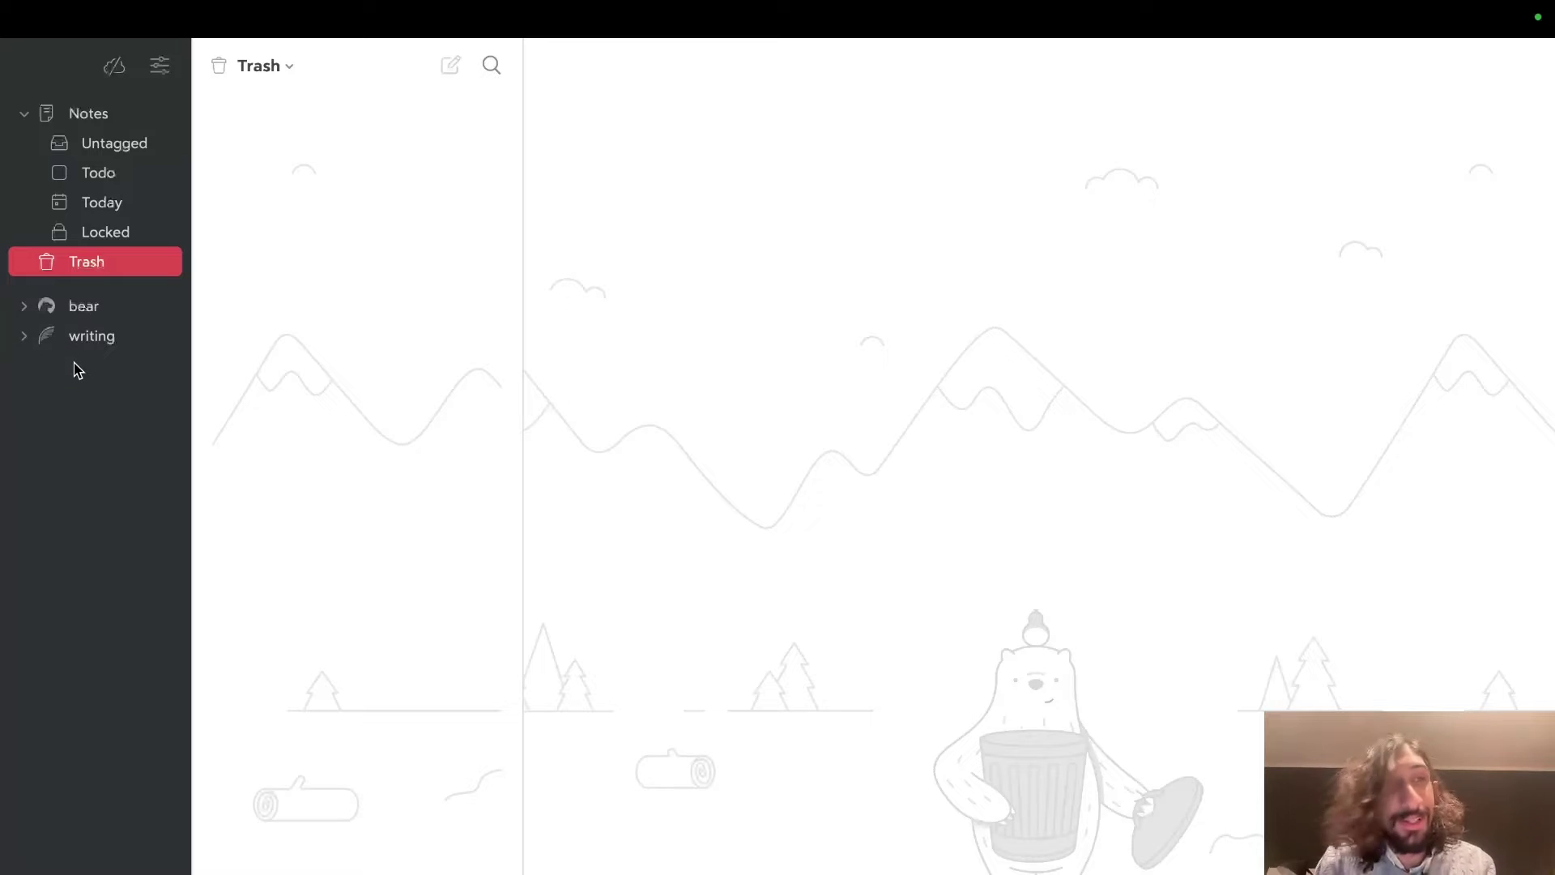
# Open A new note from the writing/blog tag, then return to the full Notes list
pyautogui.click(25, 338)
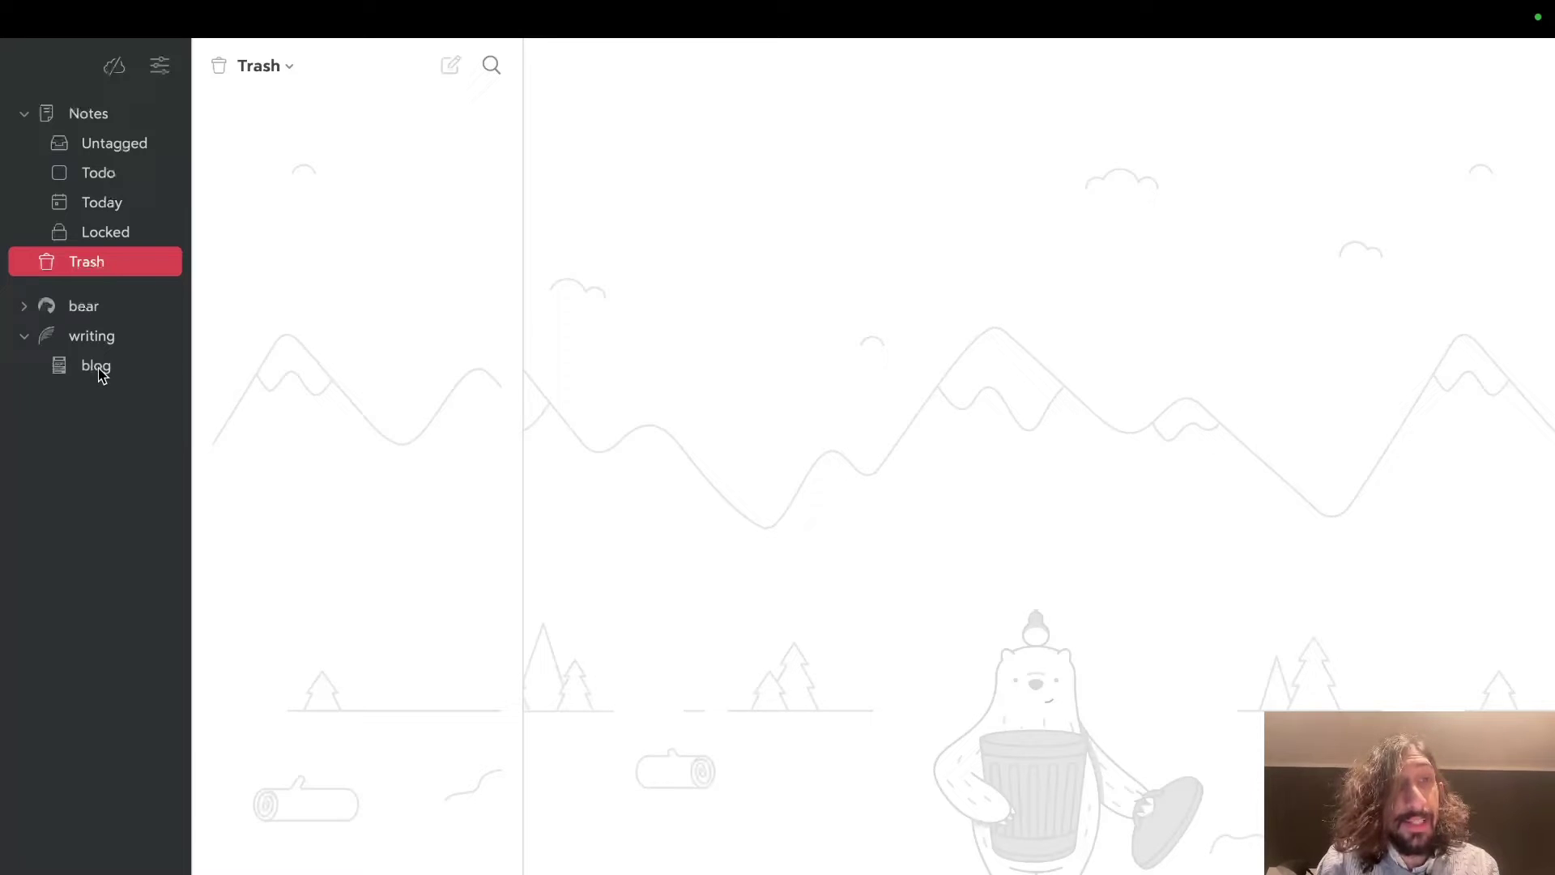
pyautogui.click(99, 368)
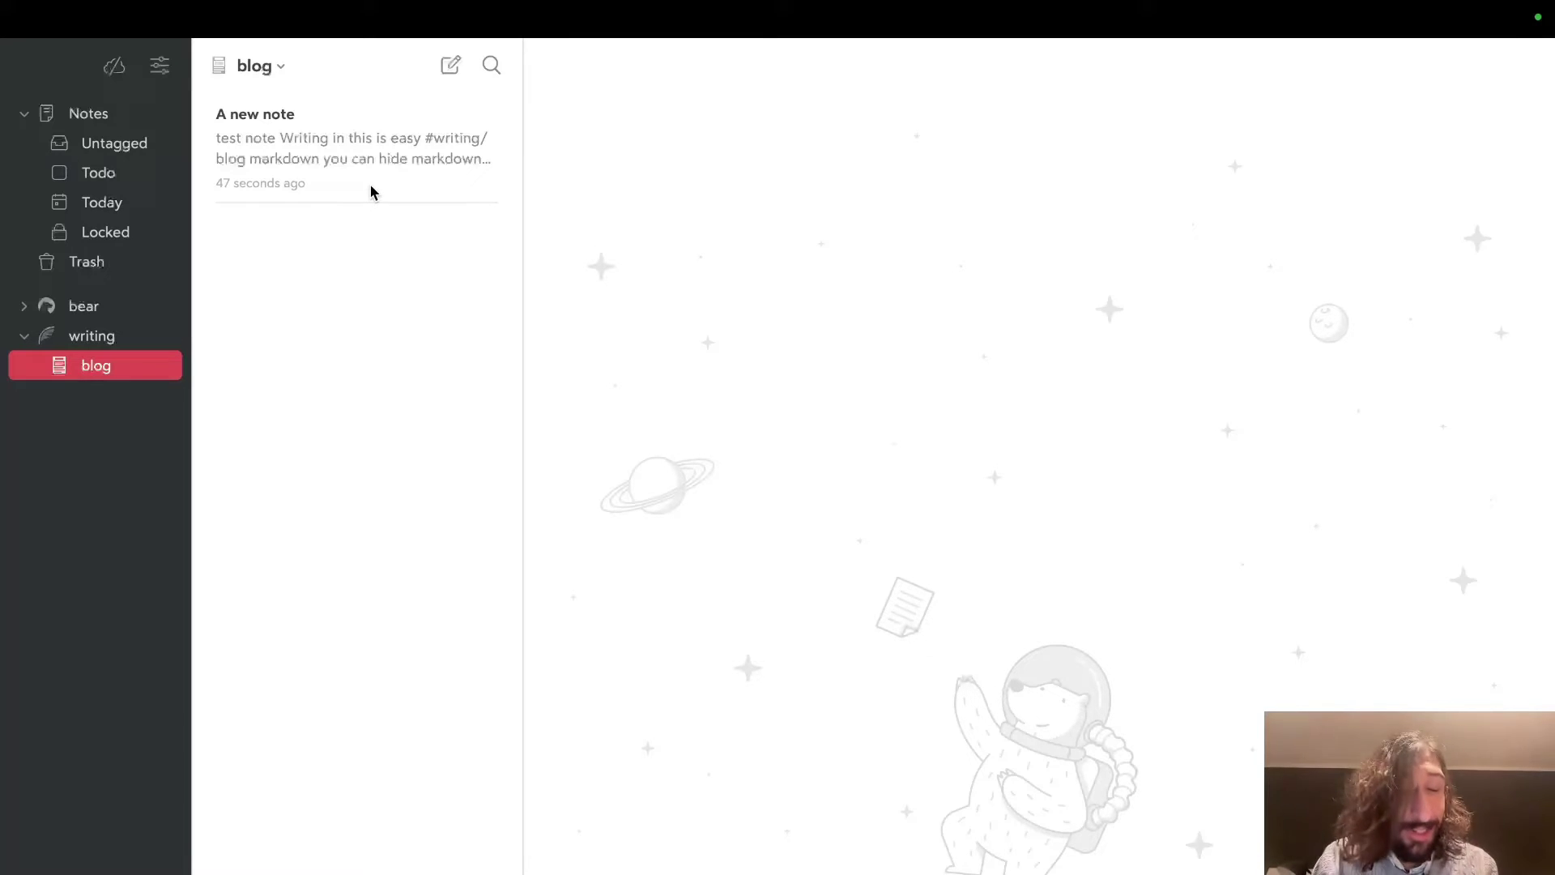
pyautogui.click(410, 158)
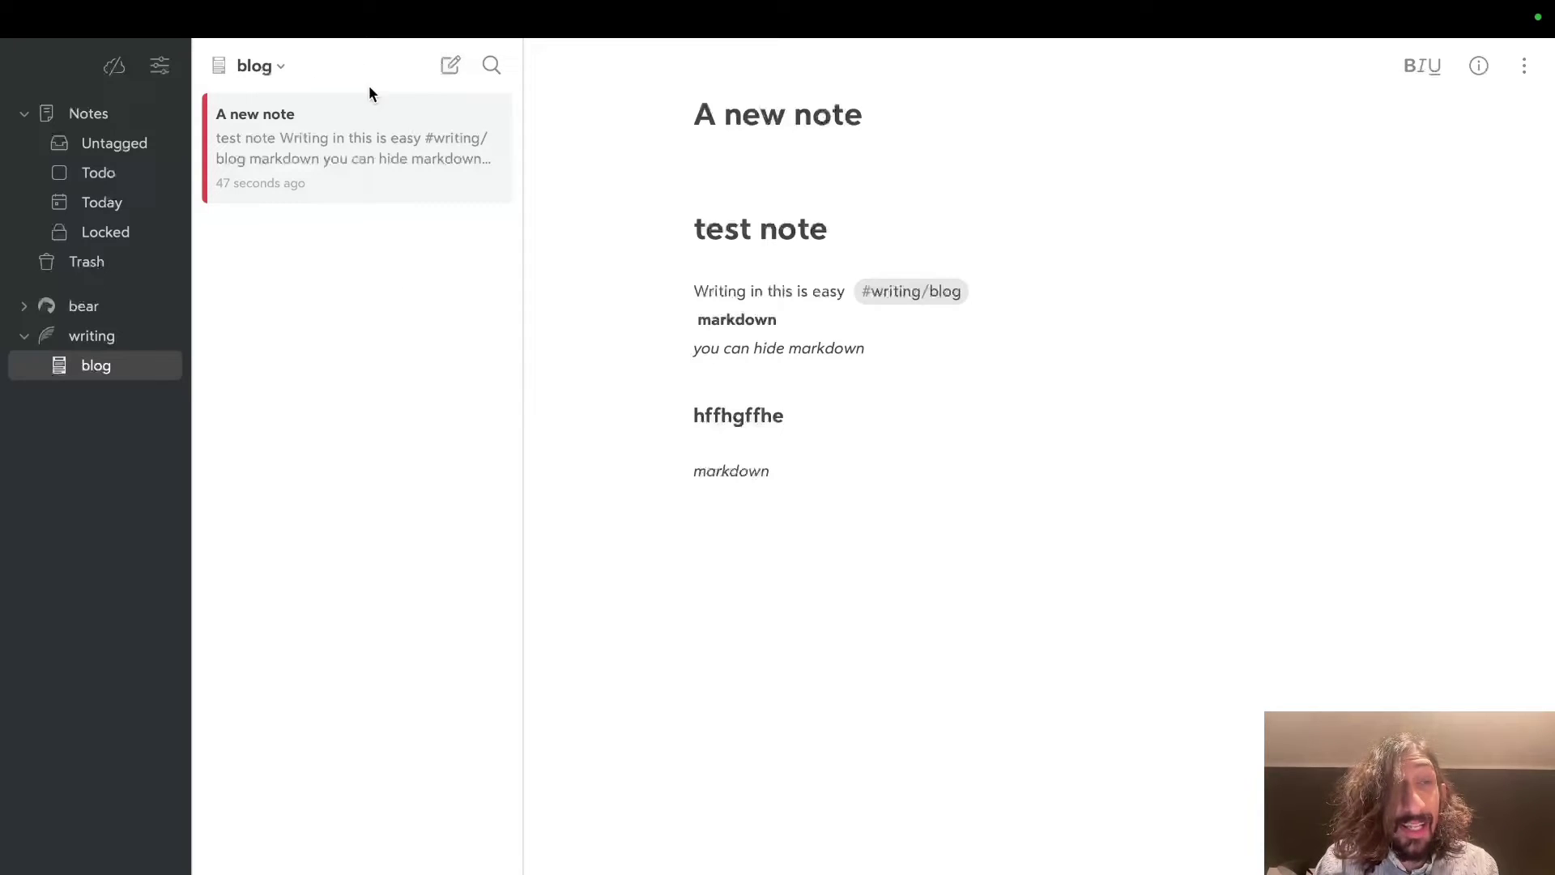
pyautogui.click(113, 119)
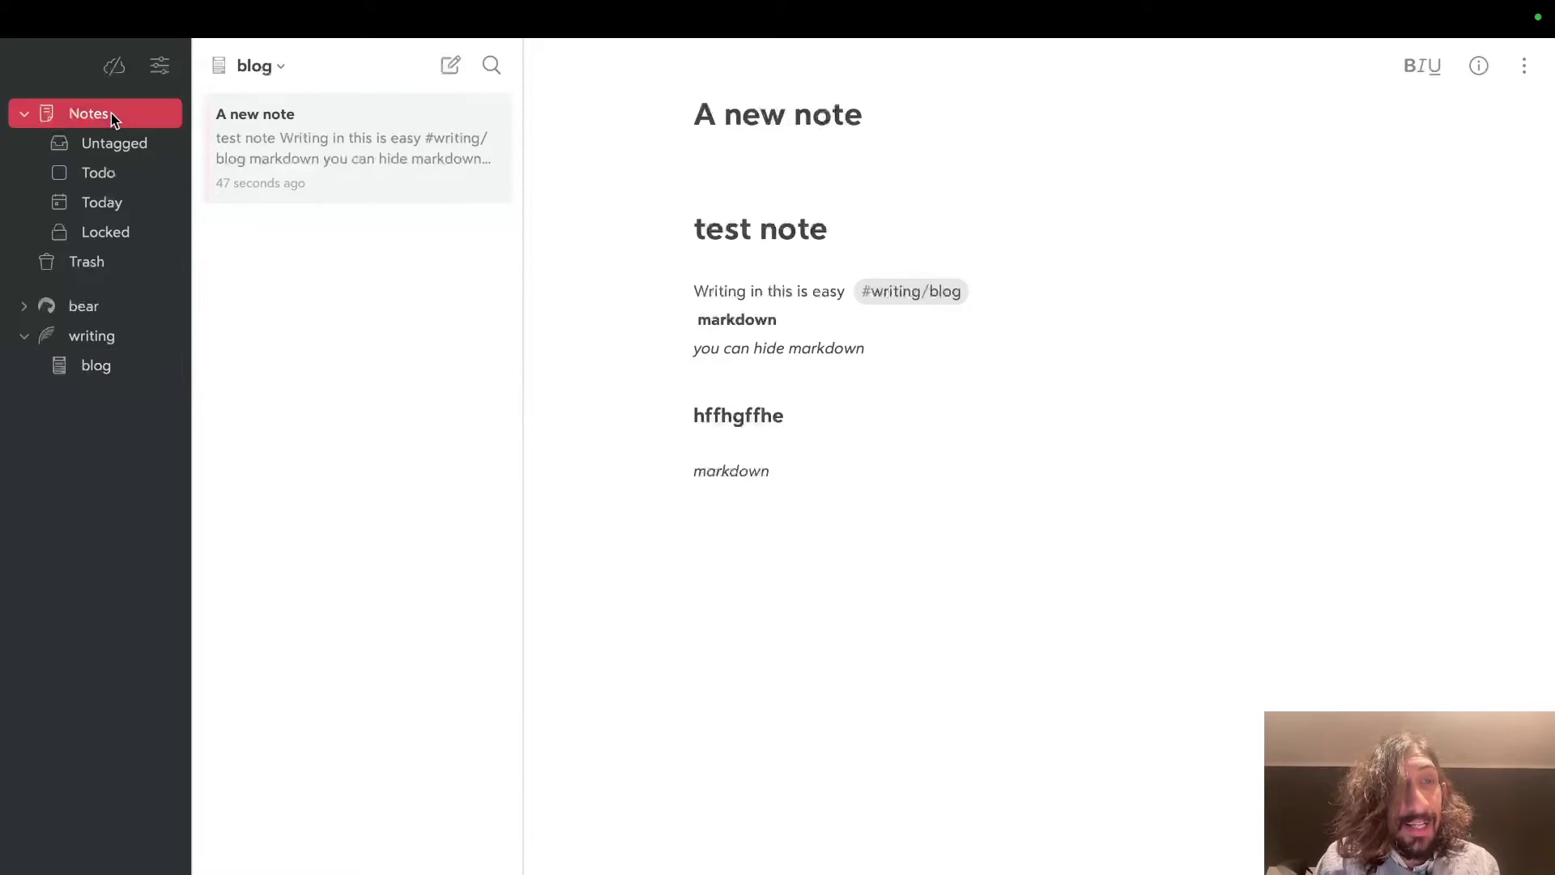
# Create a new note titled 'This is a new note'
pyautogui.click(451, 65)
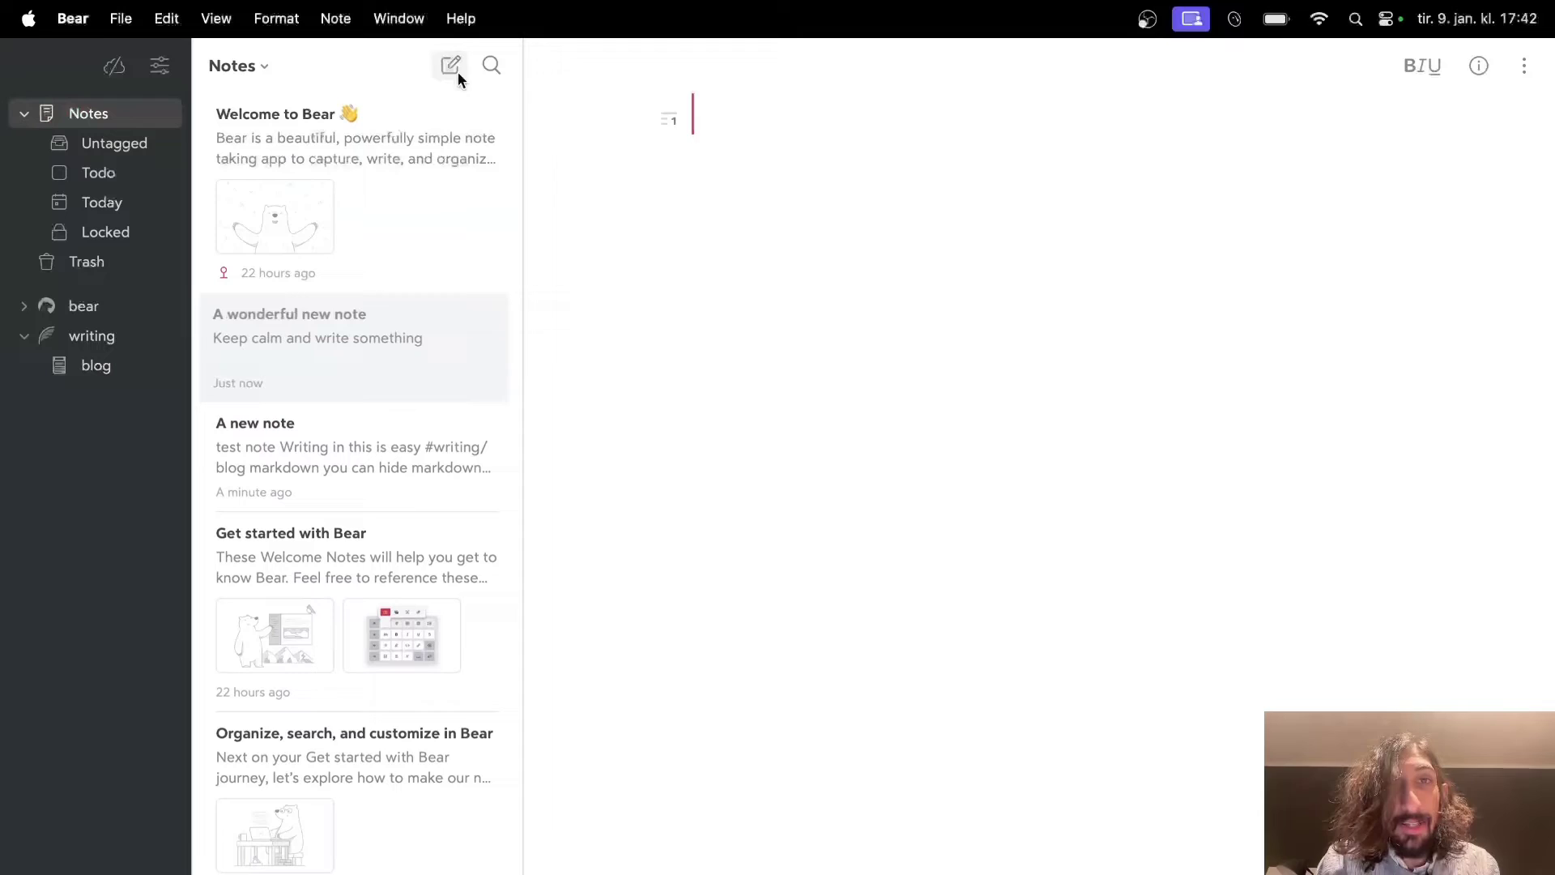
pyautogui.write('This ')
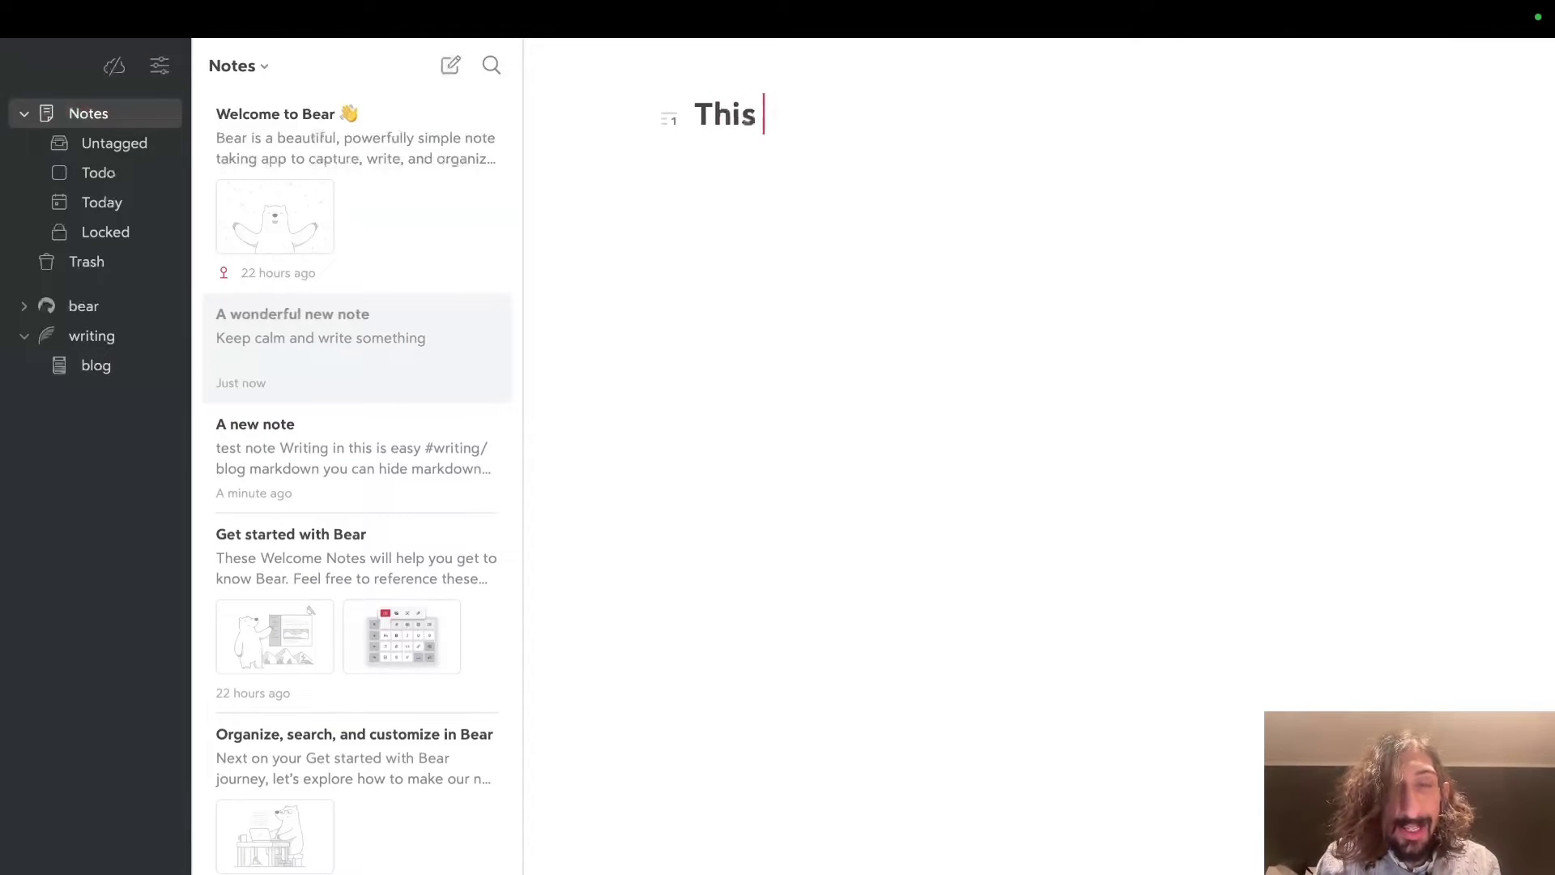
pyautogui.write('is a new not')
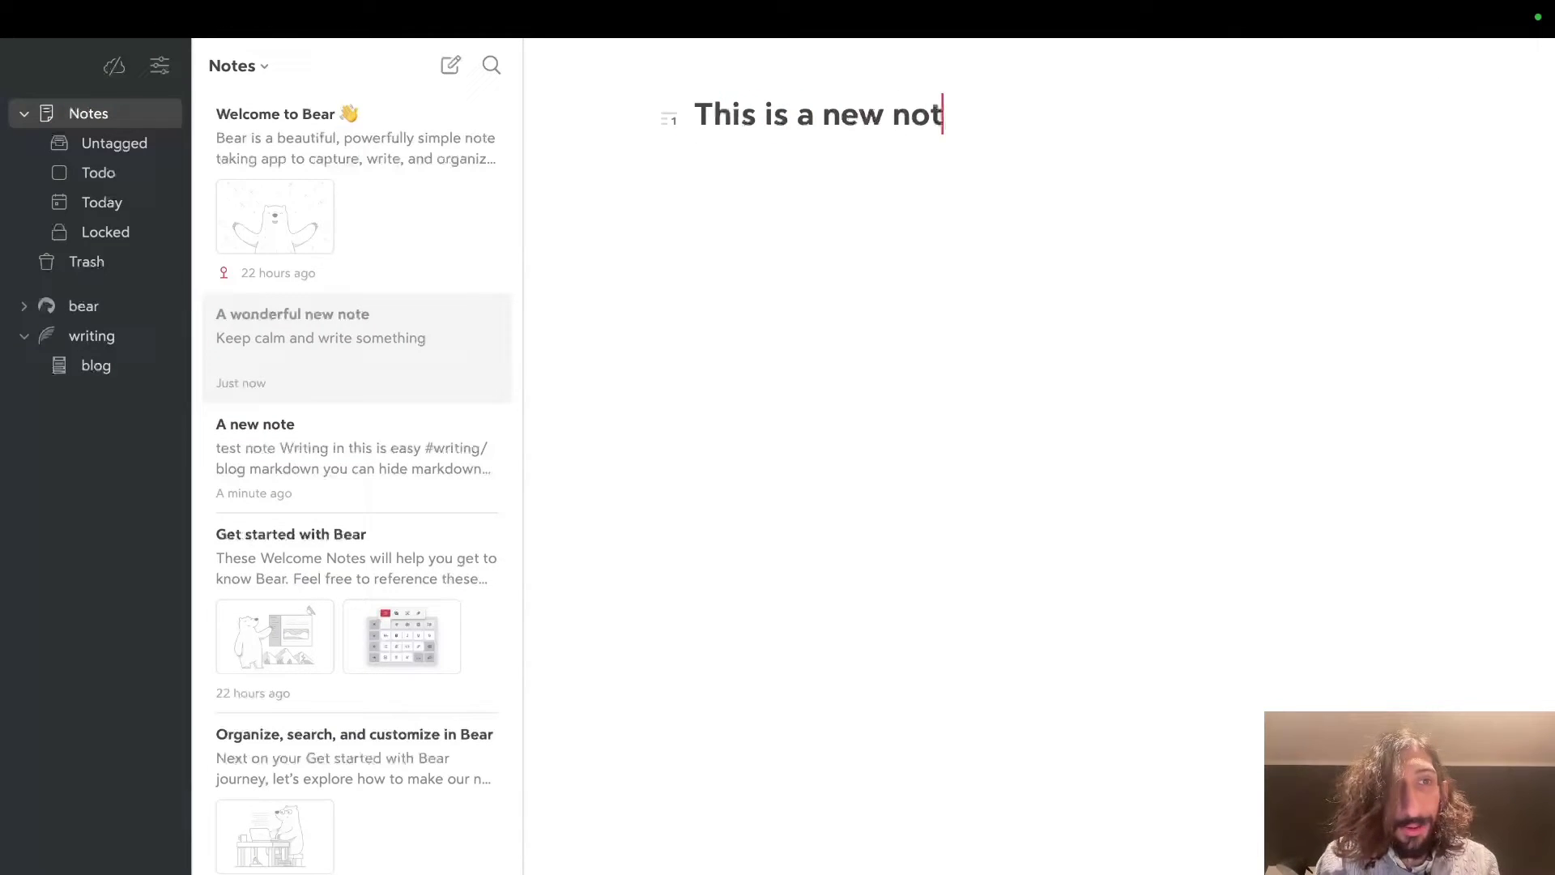
pyautogui.write('e')
pyautogui.press('Return')
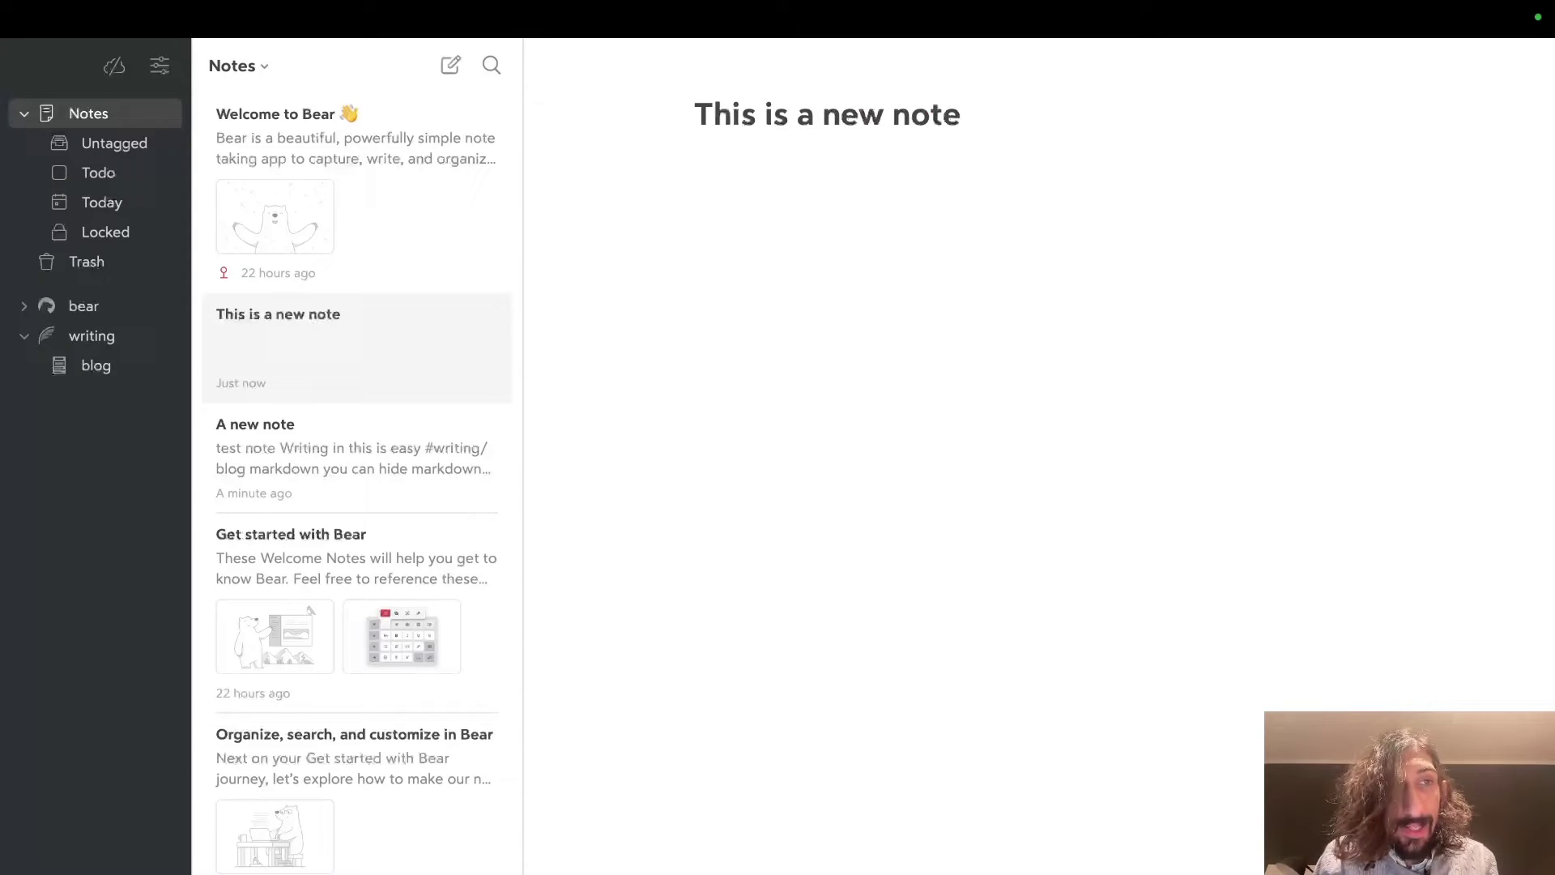
# Tag the note #writing/youtube and add the body line 'fdhewjfbhwej' below the tag
pyautogui.write('#')
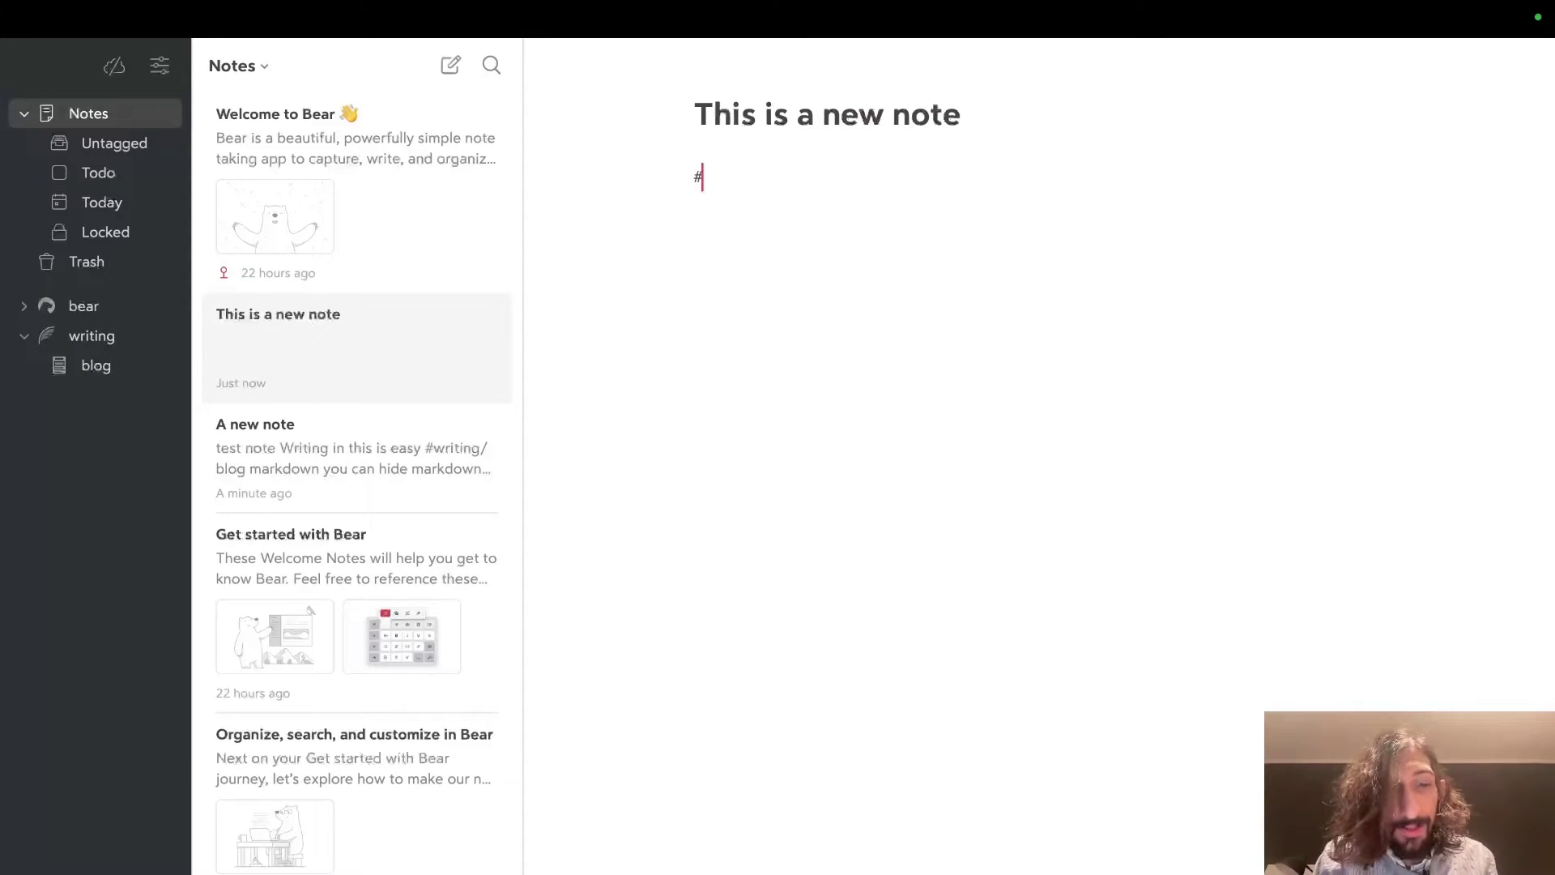
pyautogui.write('writing/')
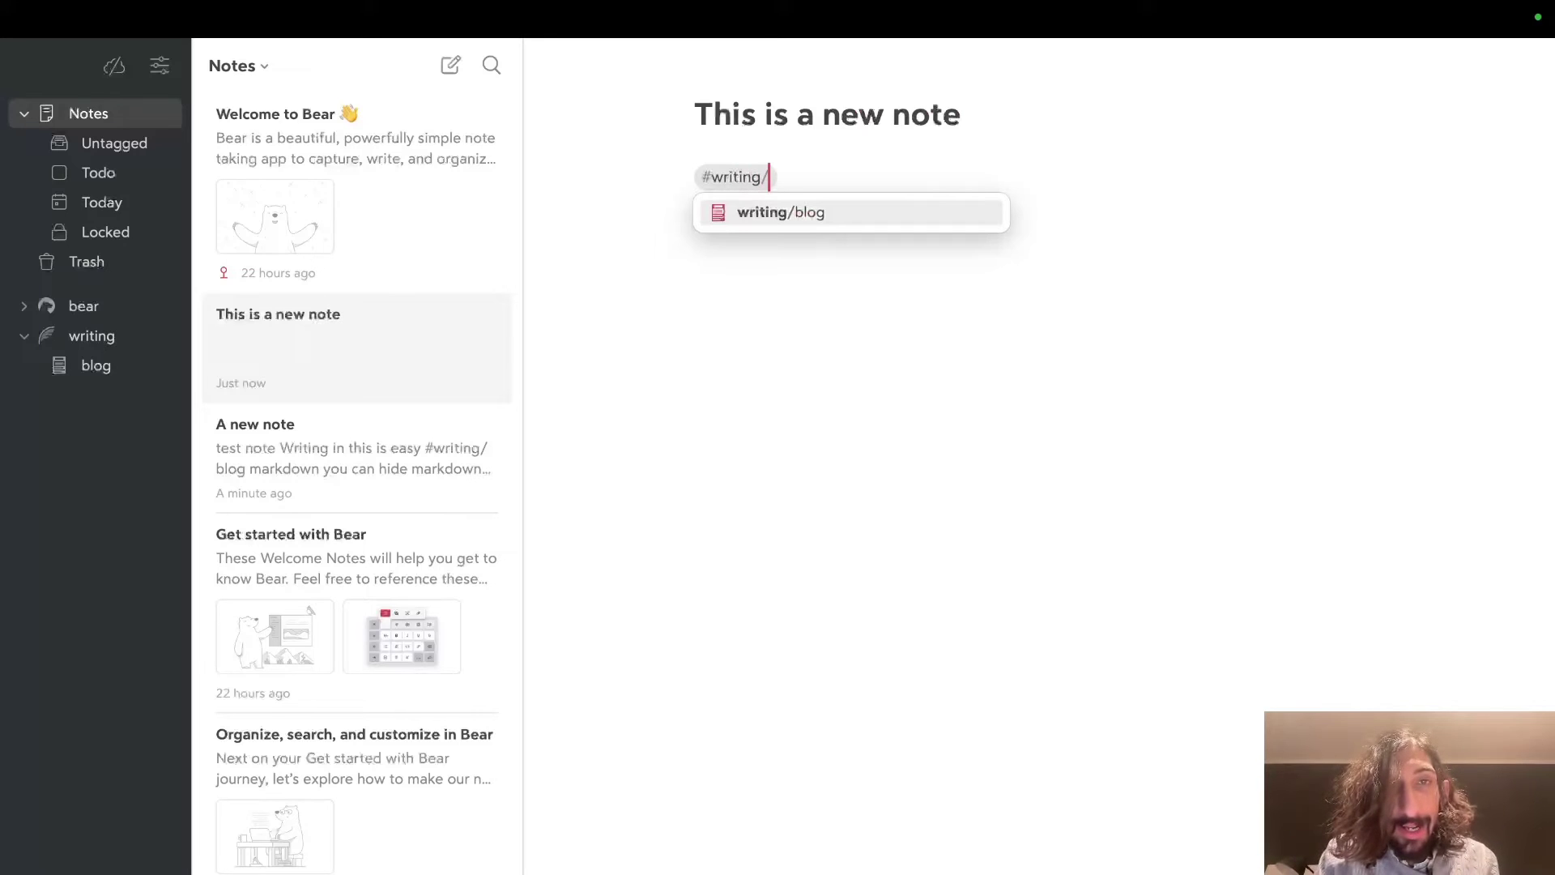
pyautogui.write('o')
pyautogui.press('ctrl+super+space')
pyautogui.write('u')
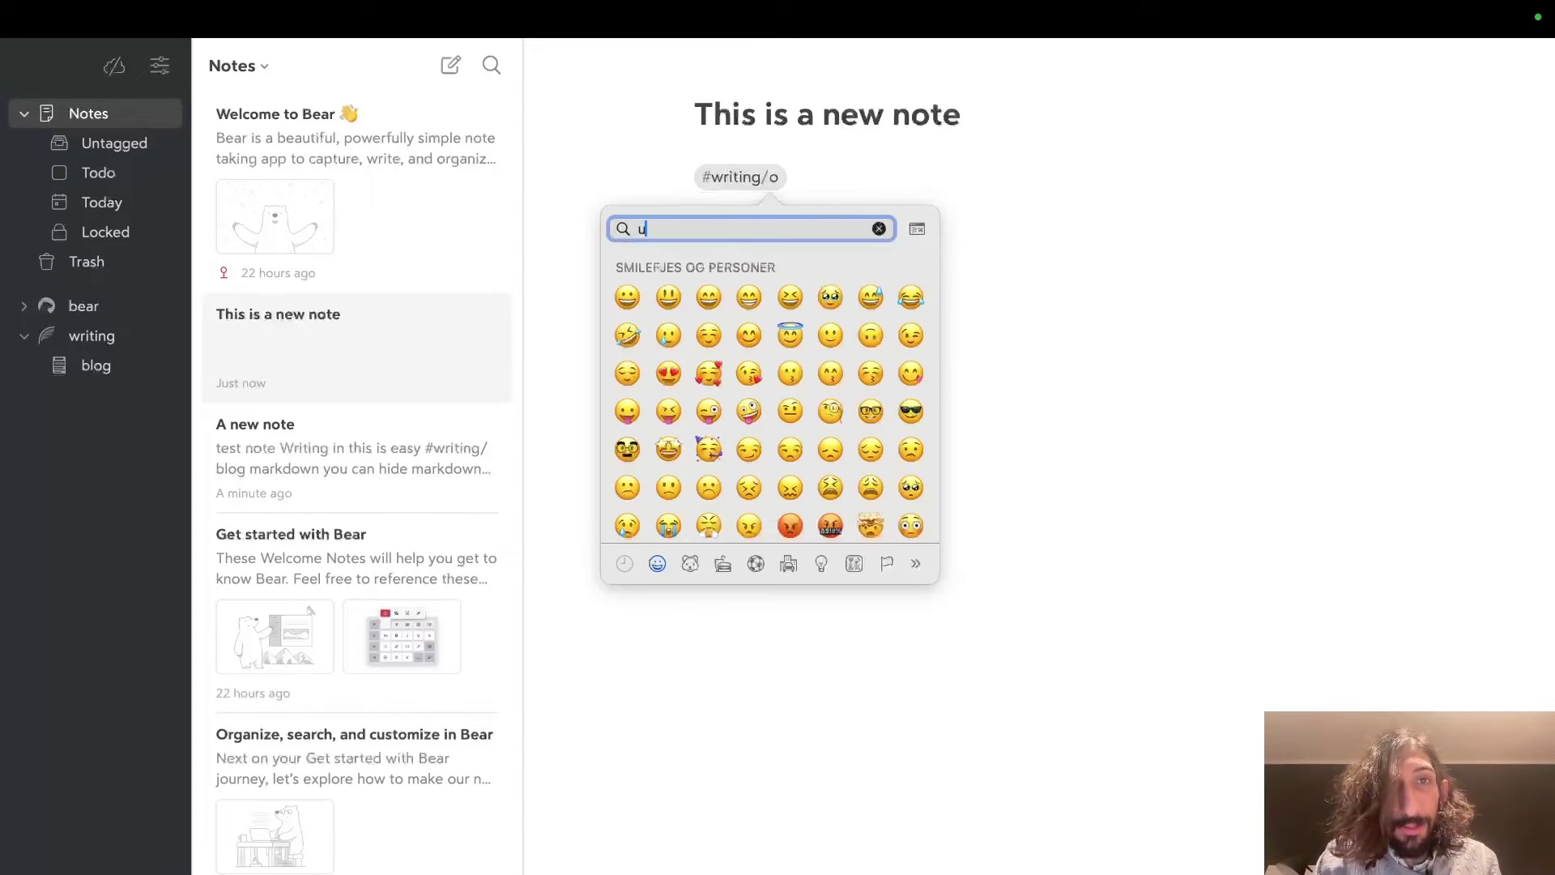
pyautogui.click(770, 182)
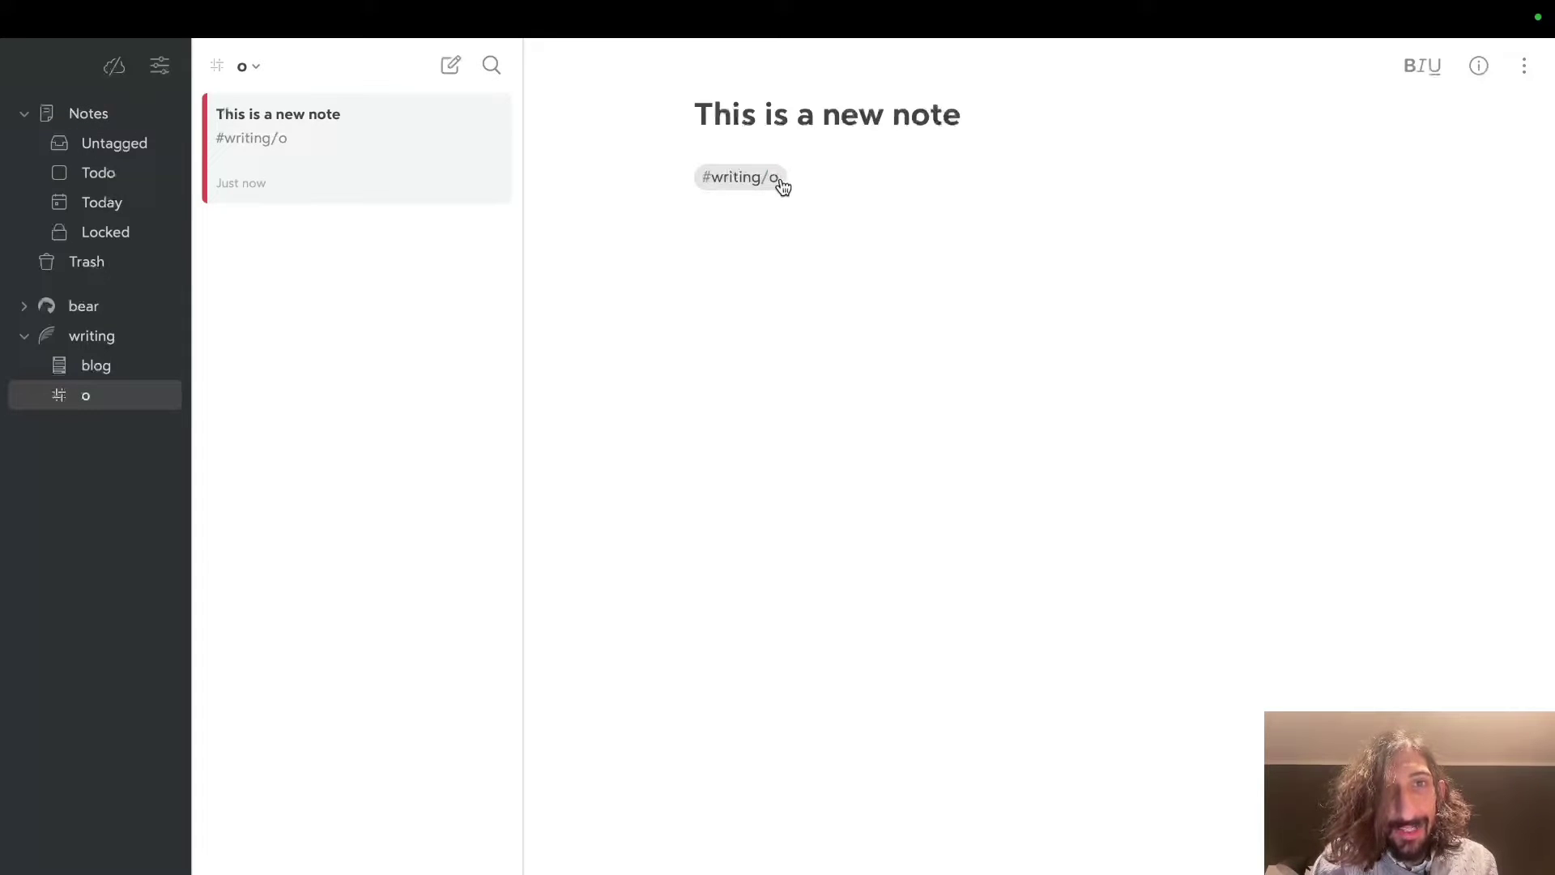
pyautogui.press('BackSpace')
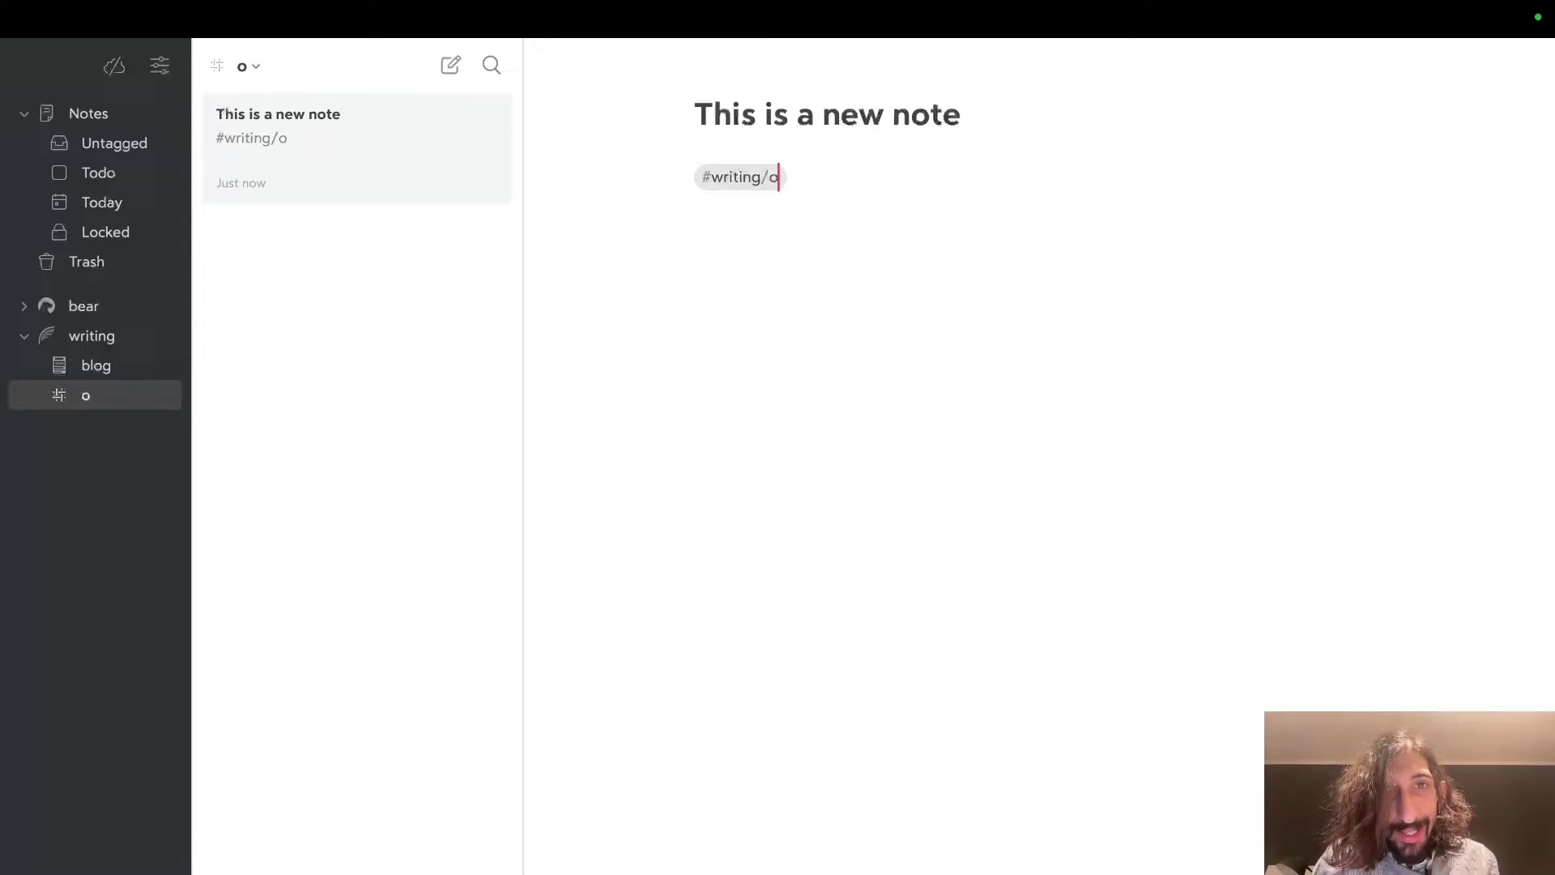
pyautogui.write('youtube')
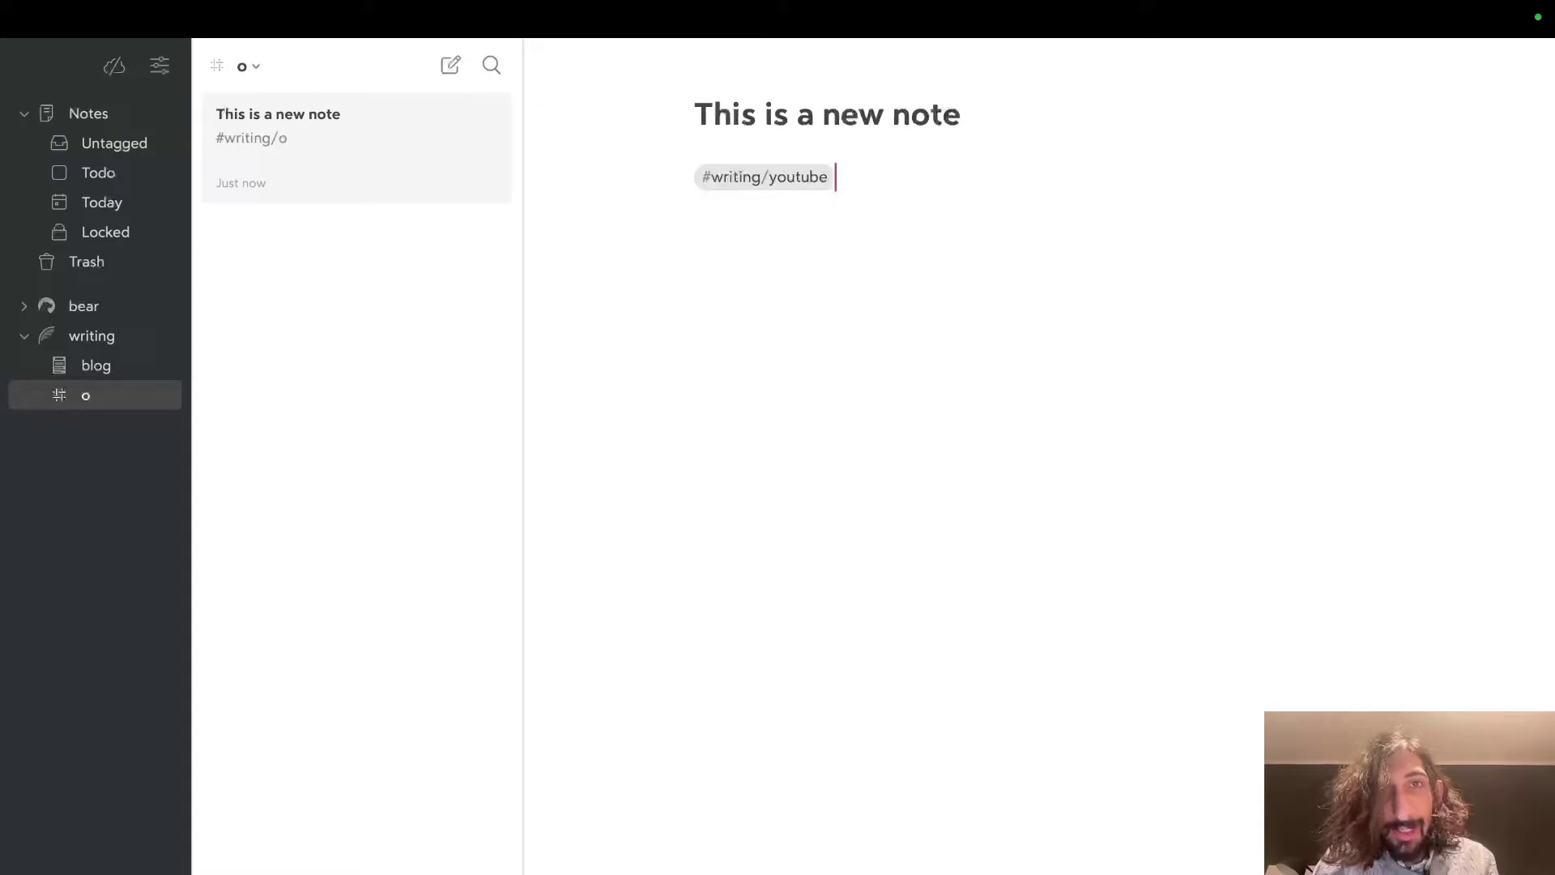
pyautogui.press('Return')
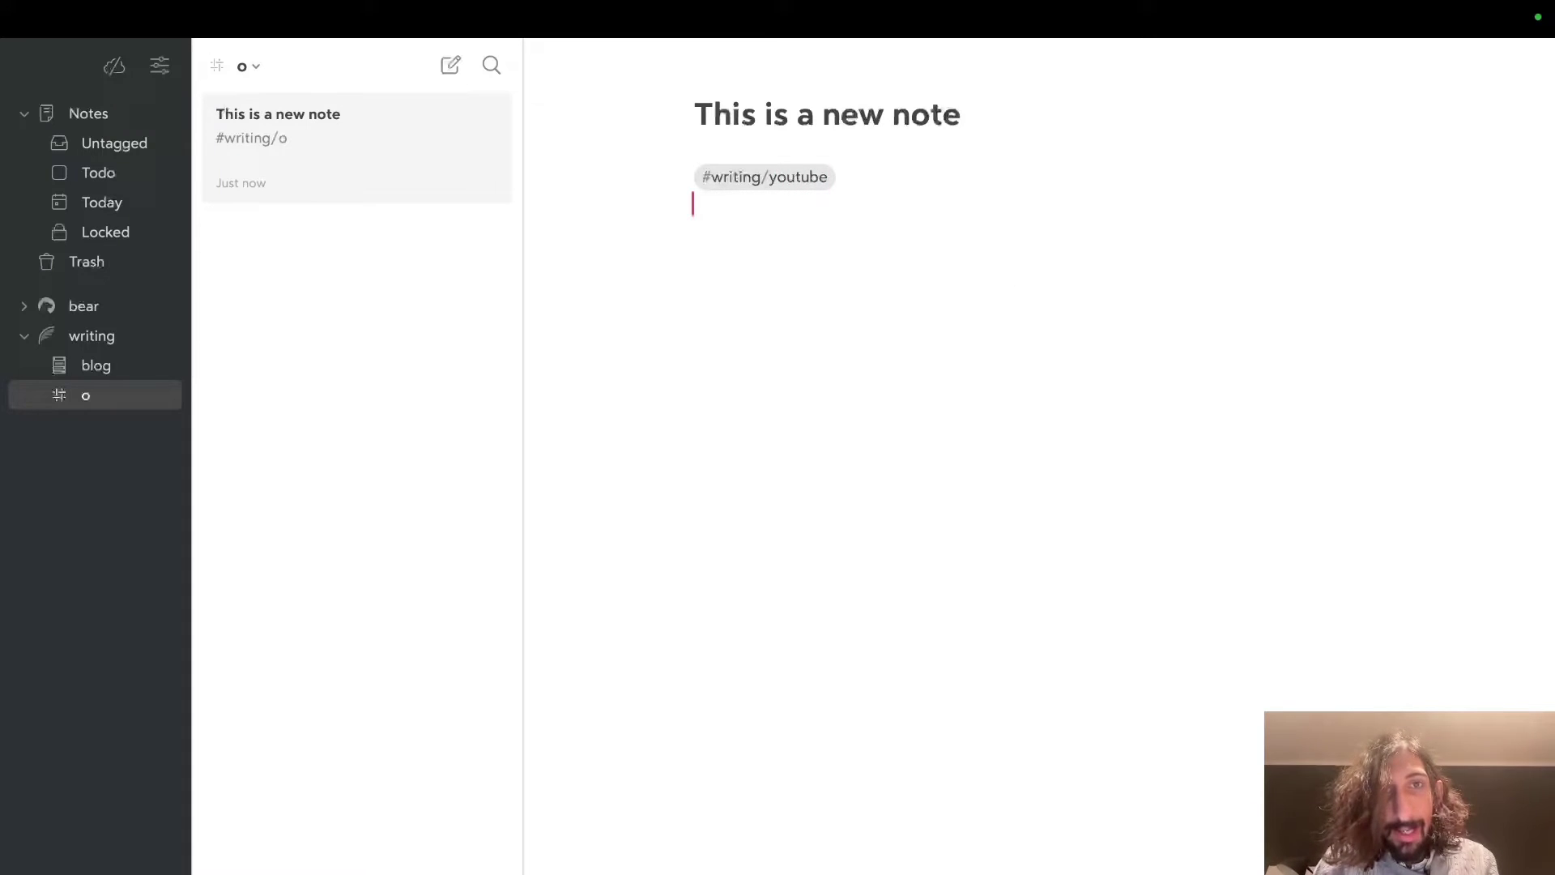
pyautogui.write('fdhewjfbhwej')
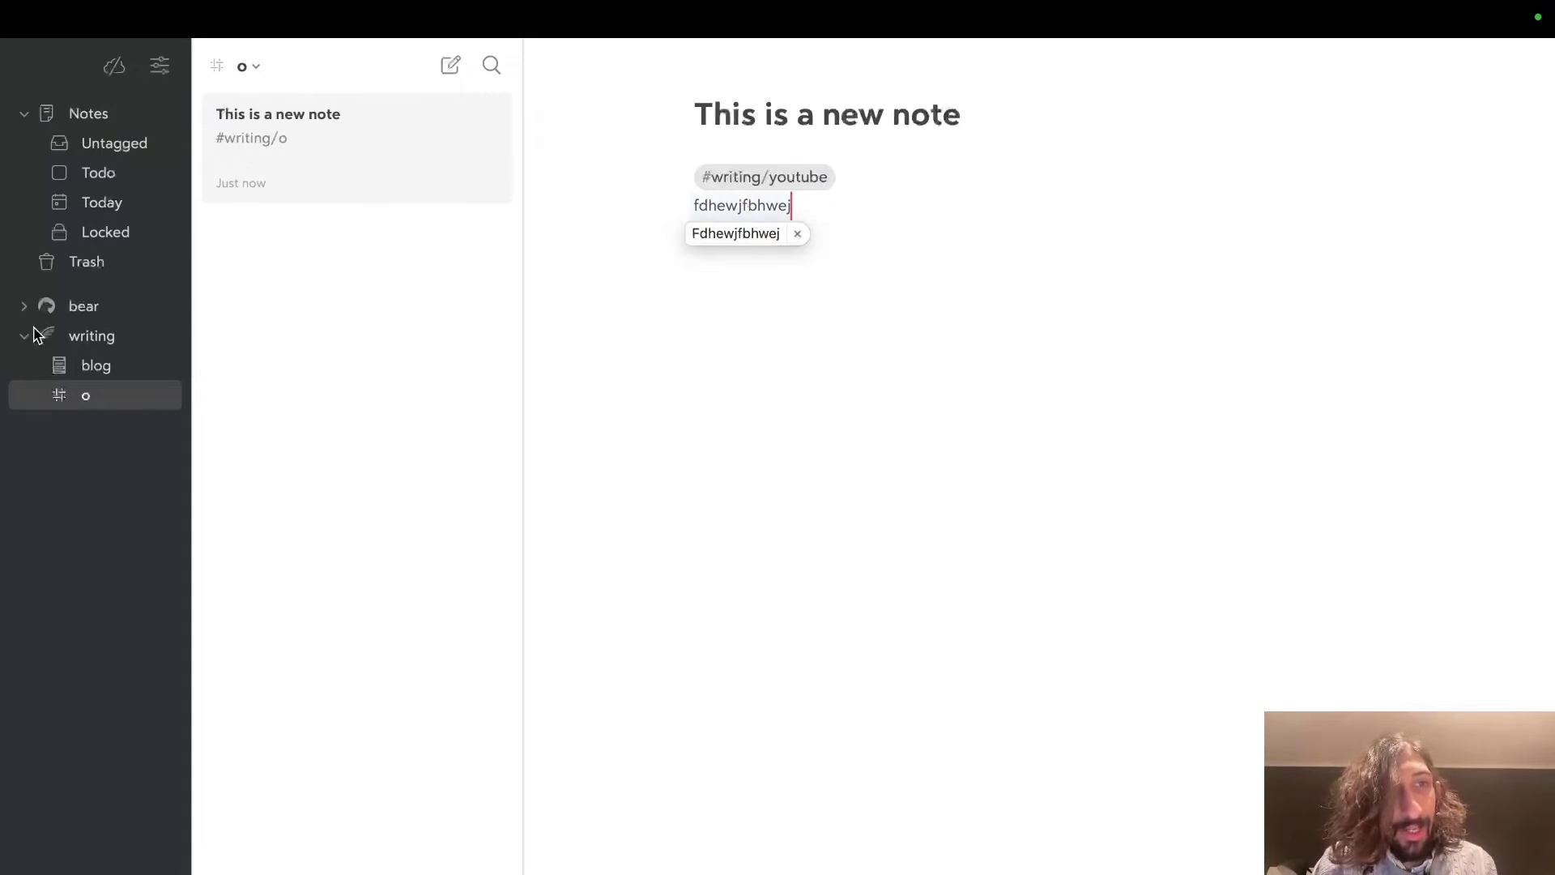
# Expand writing and compare the notes under writing, writing/blog and writing/youtube
pyautogui.click(30, 345)
pyautogui.click(25, 345)
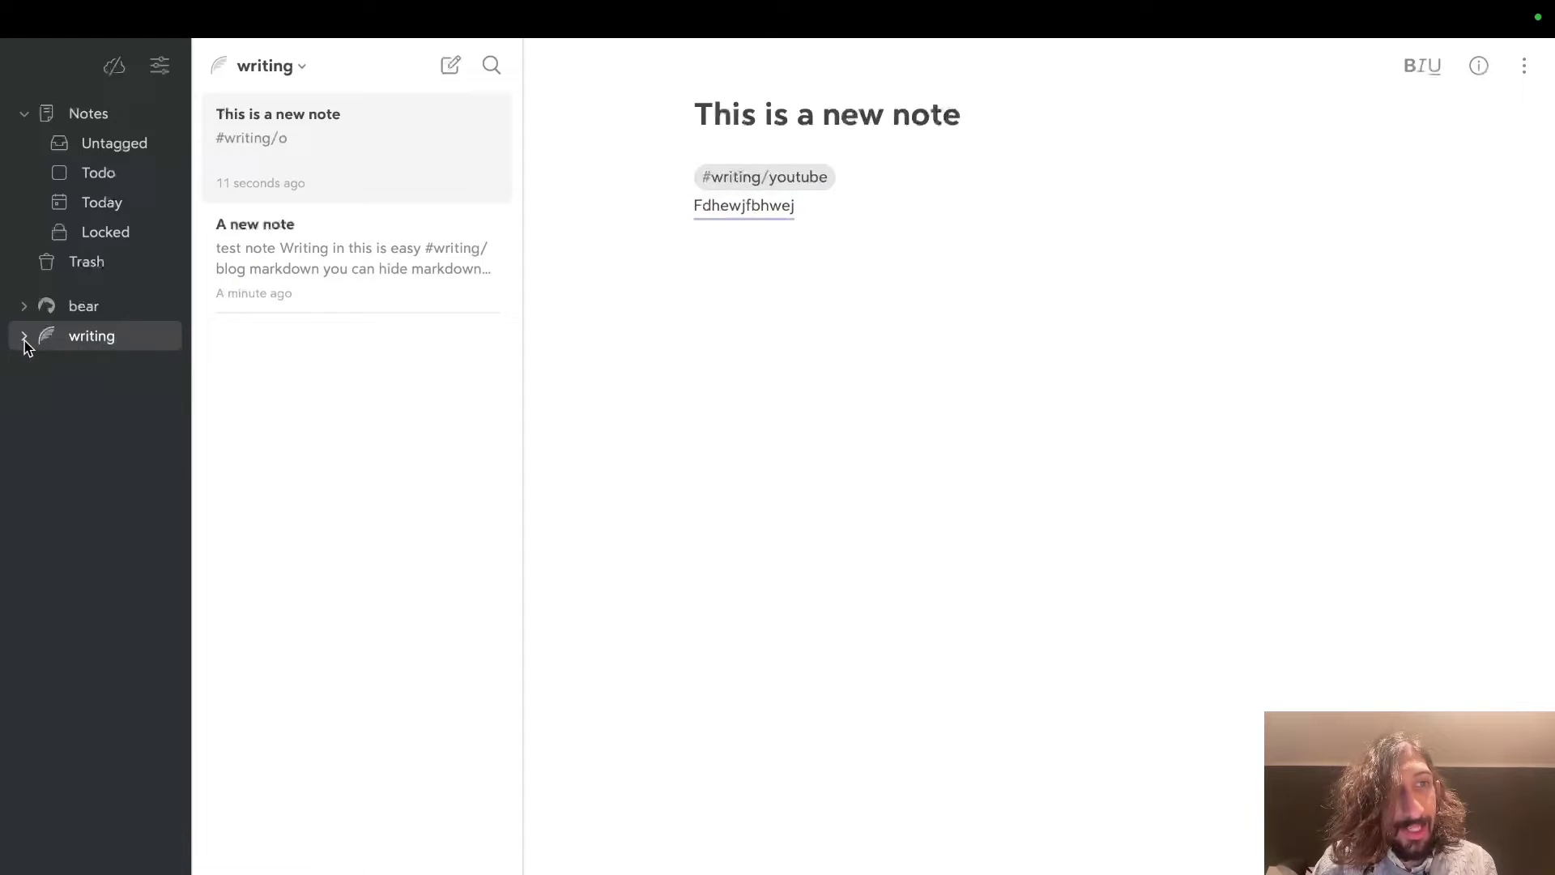
pyautogui.click(110, 371)
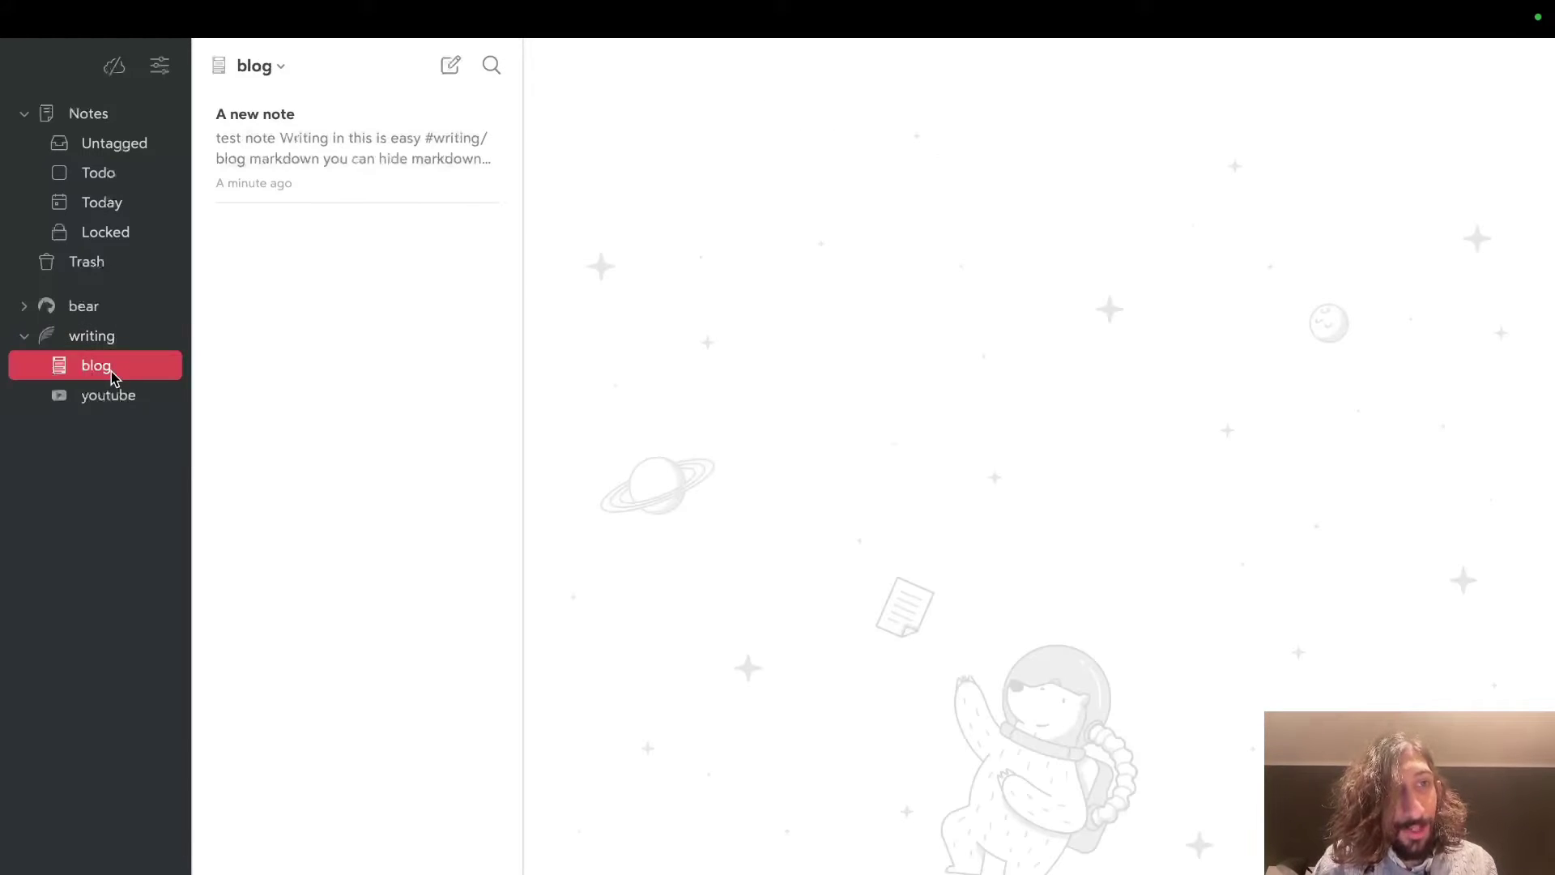
pyautogui.click(114, 402)
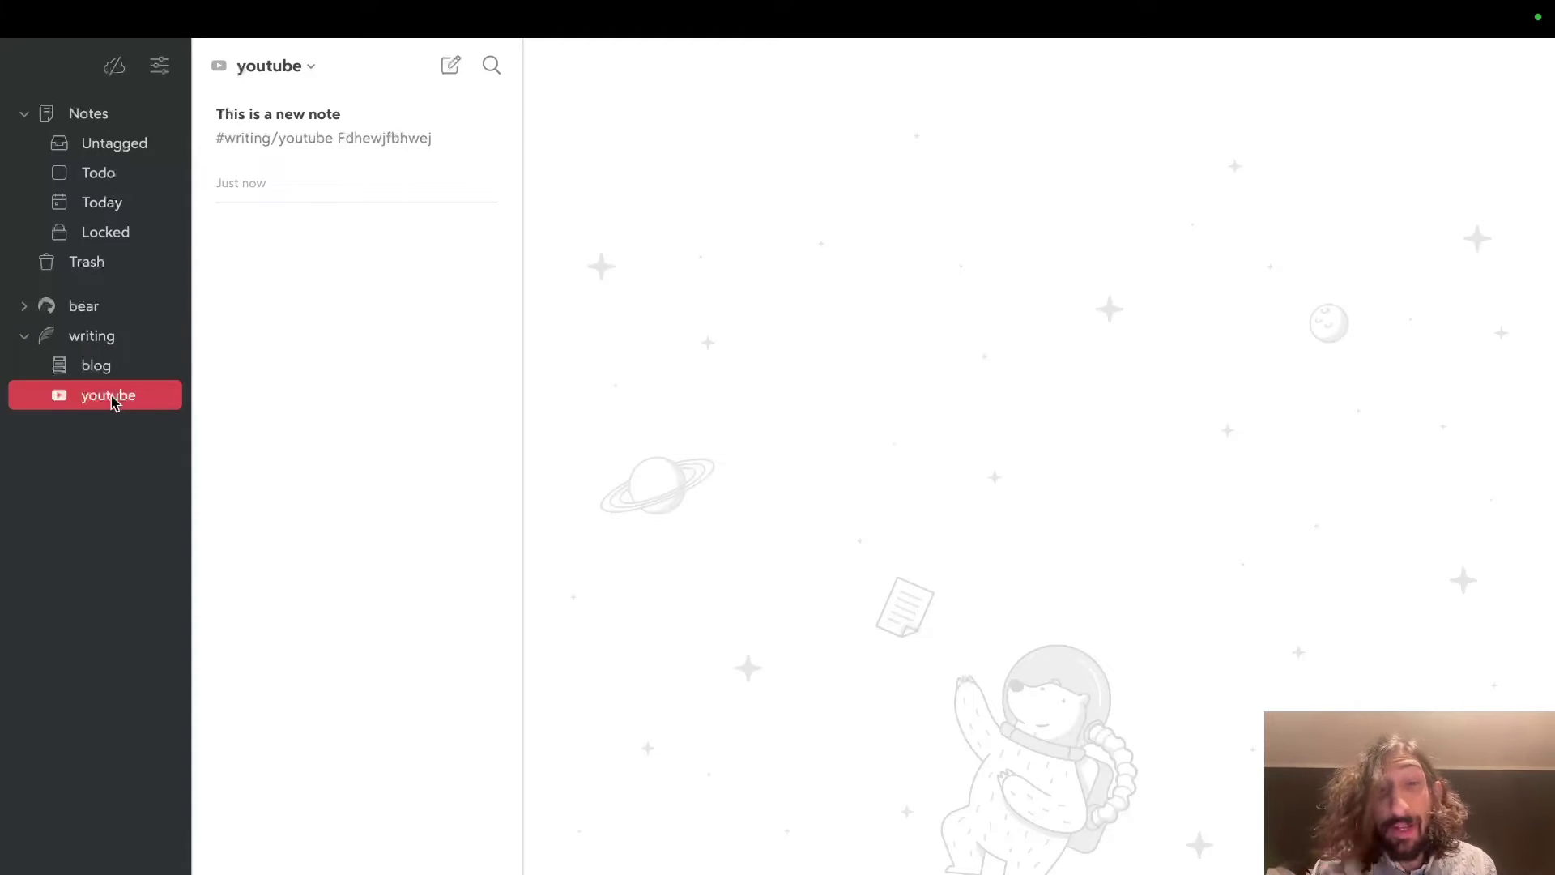
pyautogui.press('Up')
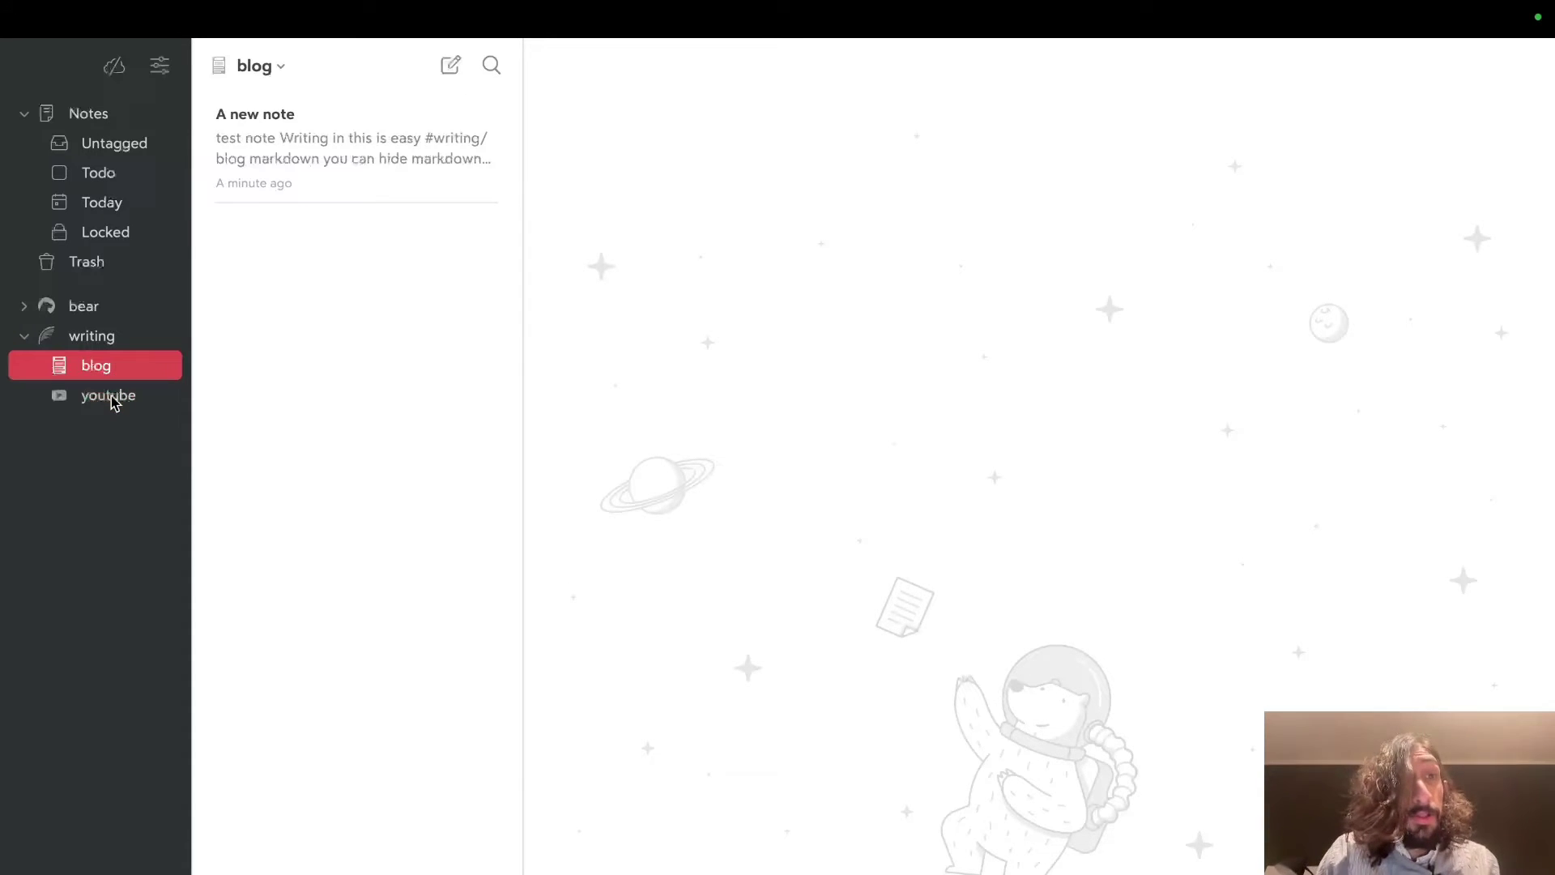
pyautogui.press('Up')
pyautogui.press('Down')
pyautogui.press('Down')
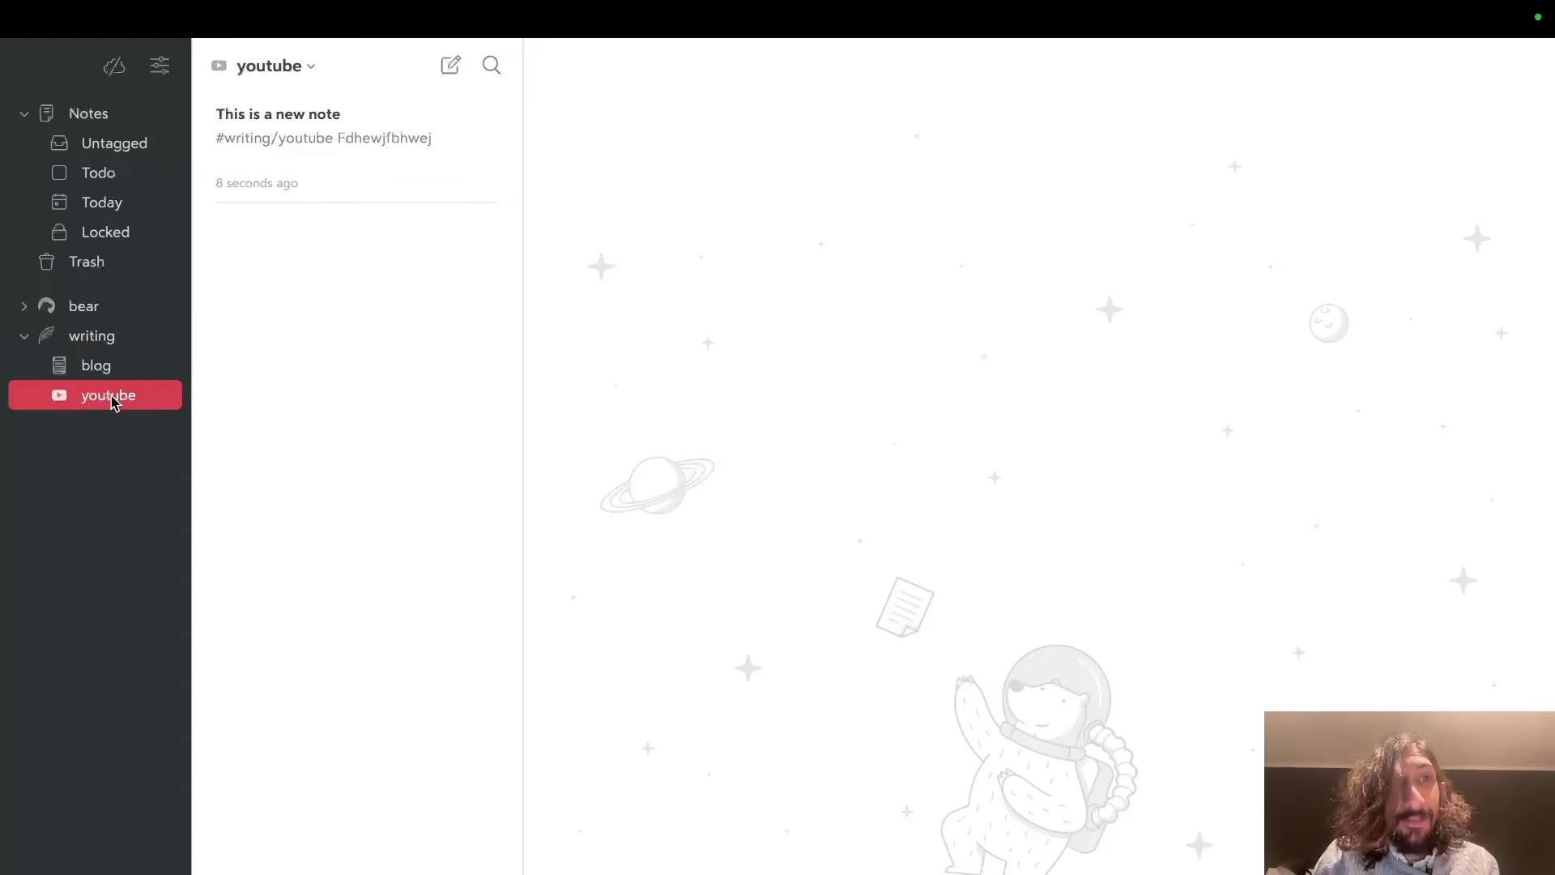
pyautogui.press('Up')
pyautogui.press('Up')
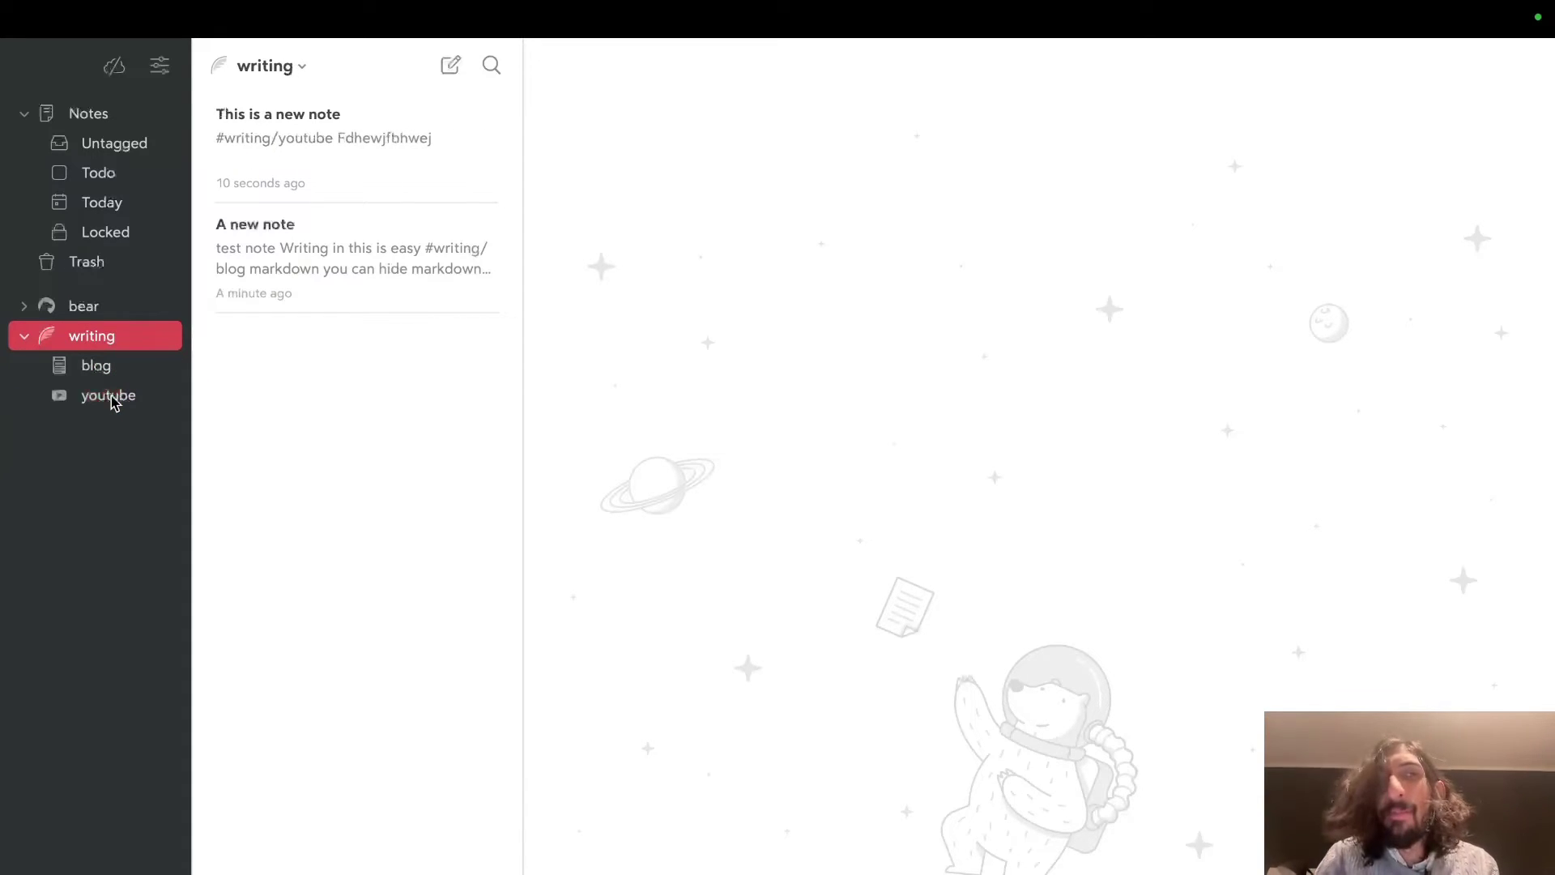
pyautogui.press('Down')
pyautogui.press('Down')
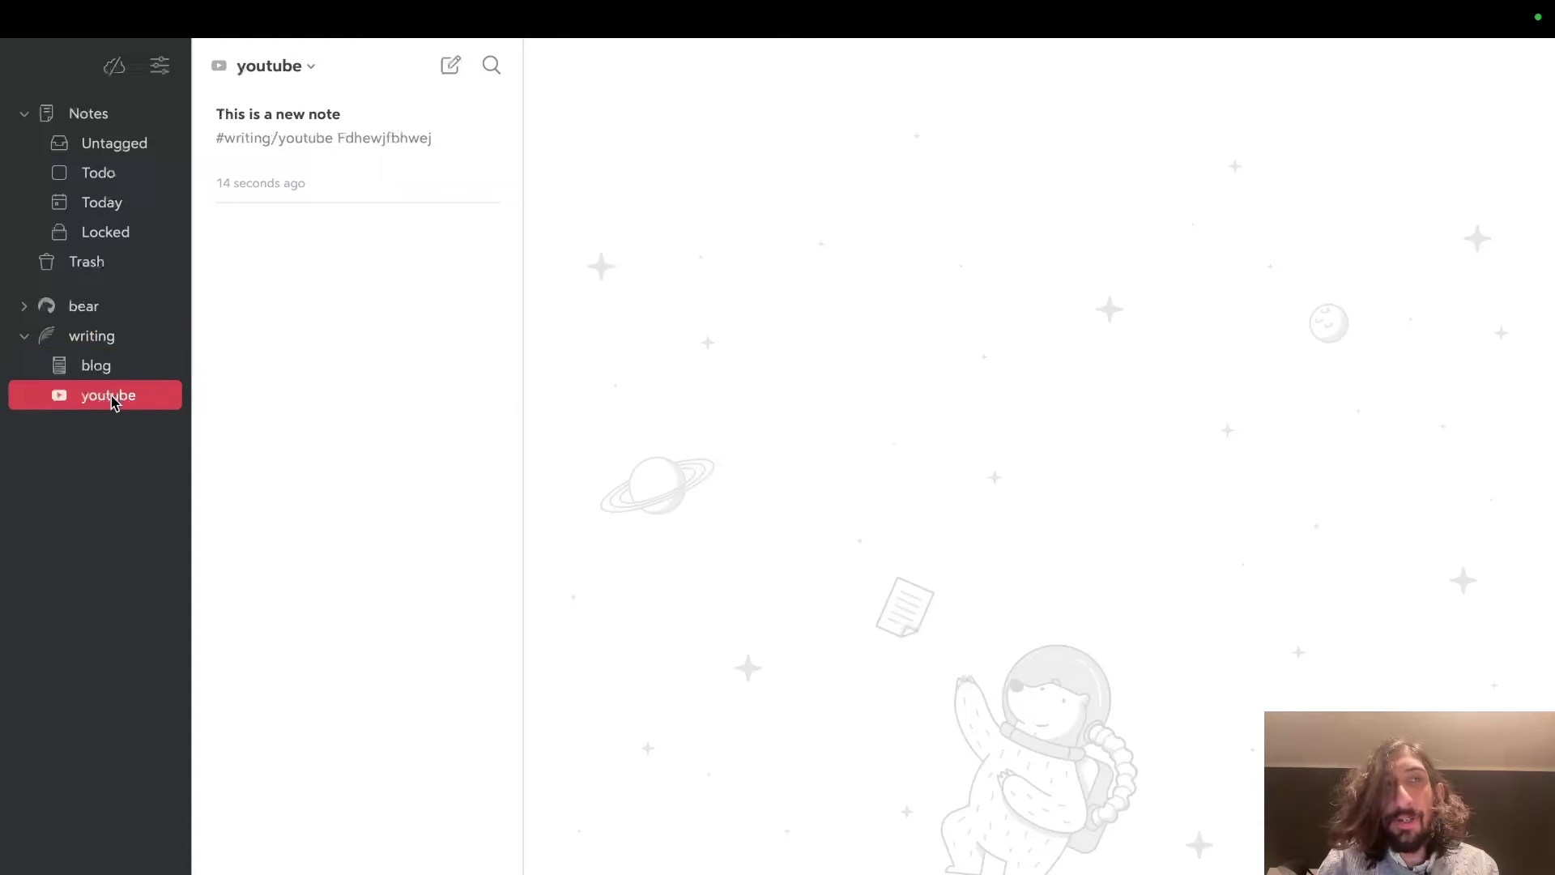
pyautogui.press('Up')
pyautogui.press('Down')
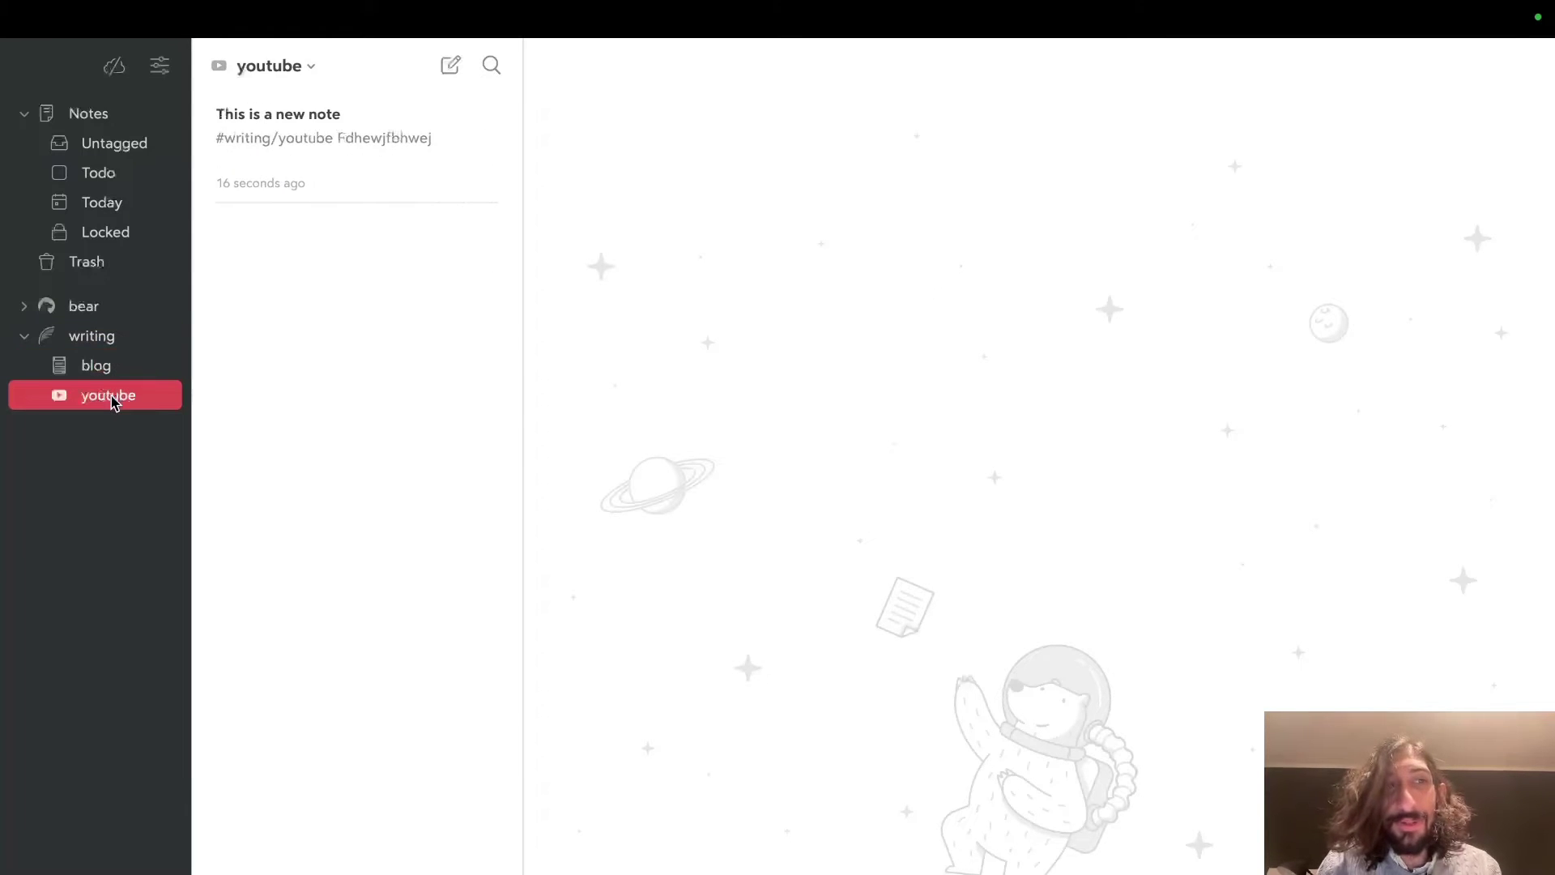
pyautogui.press('Up')
pyautogui.press('Up')
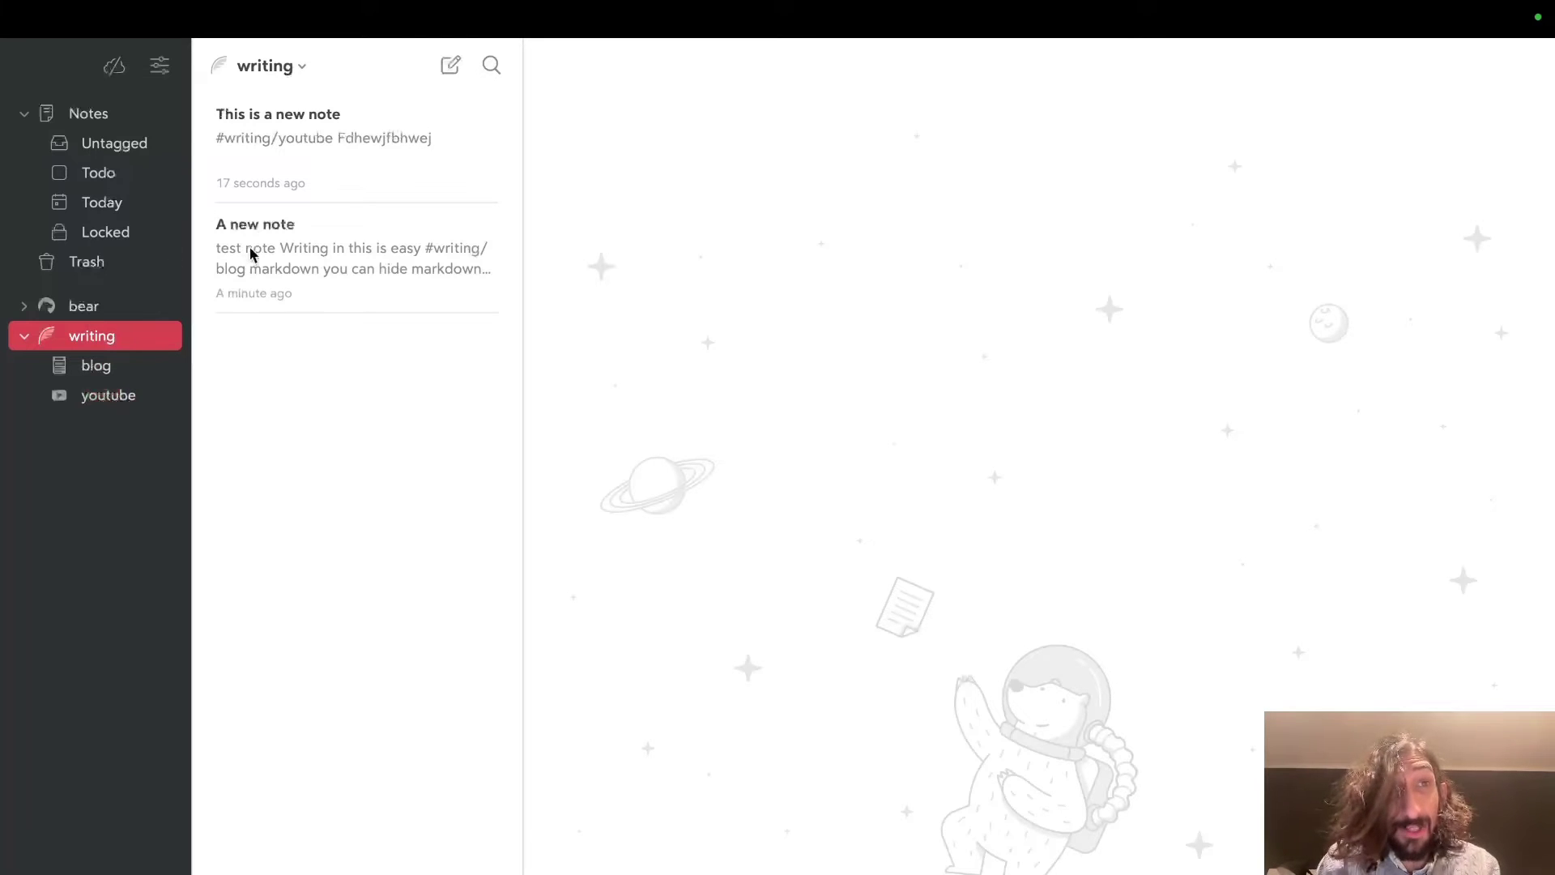
# Open This is a new note and start a new line after its text
pyautogui.click(298, 160)
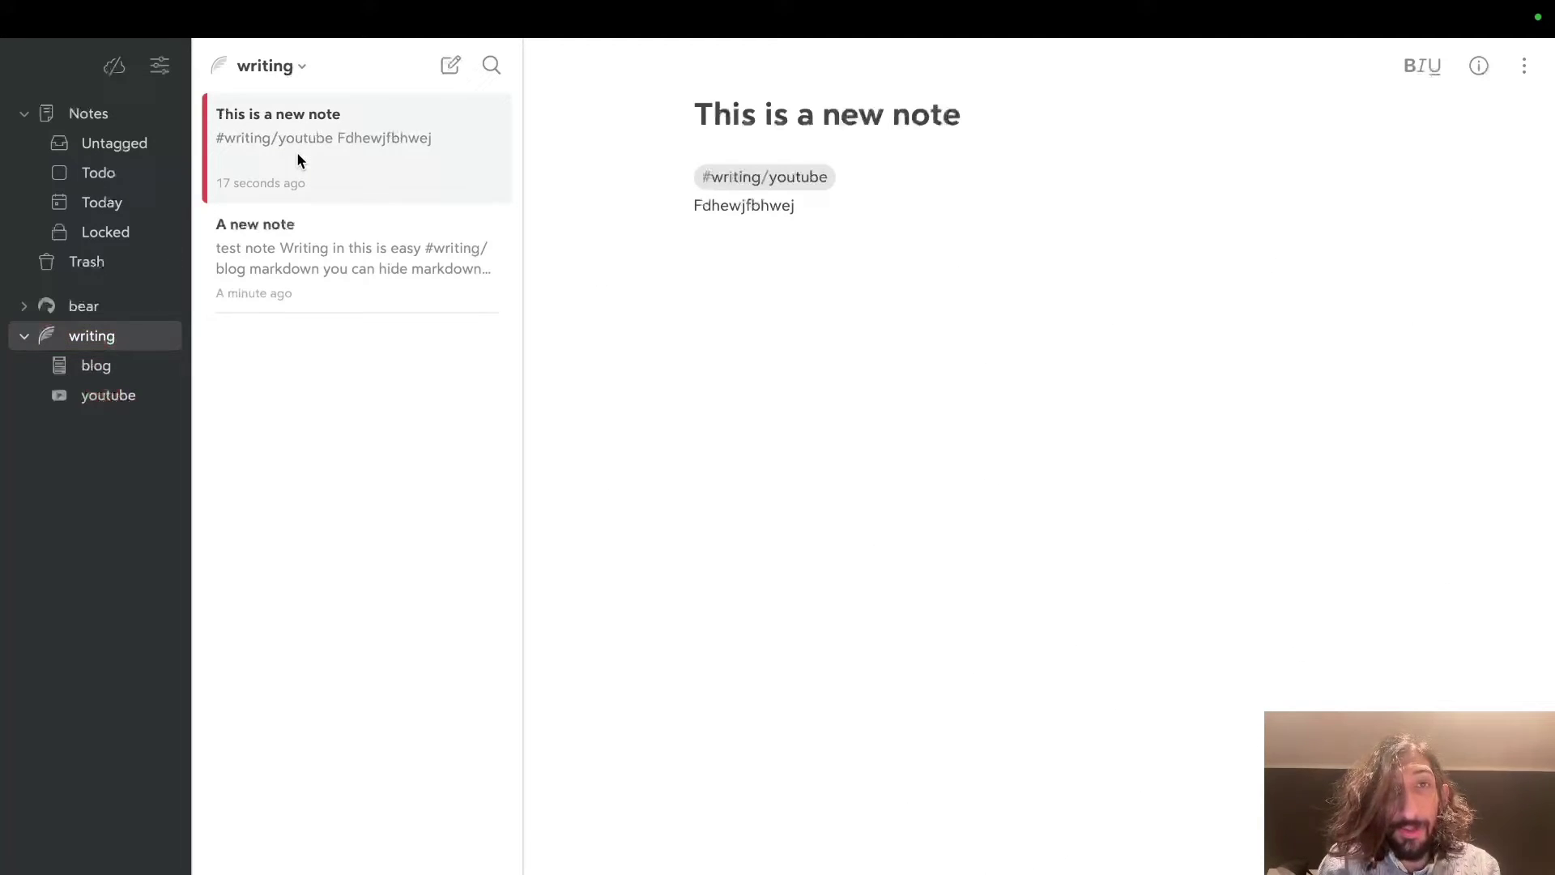
pyautogui.click(876, 202)
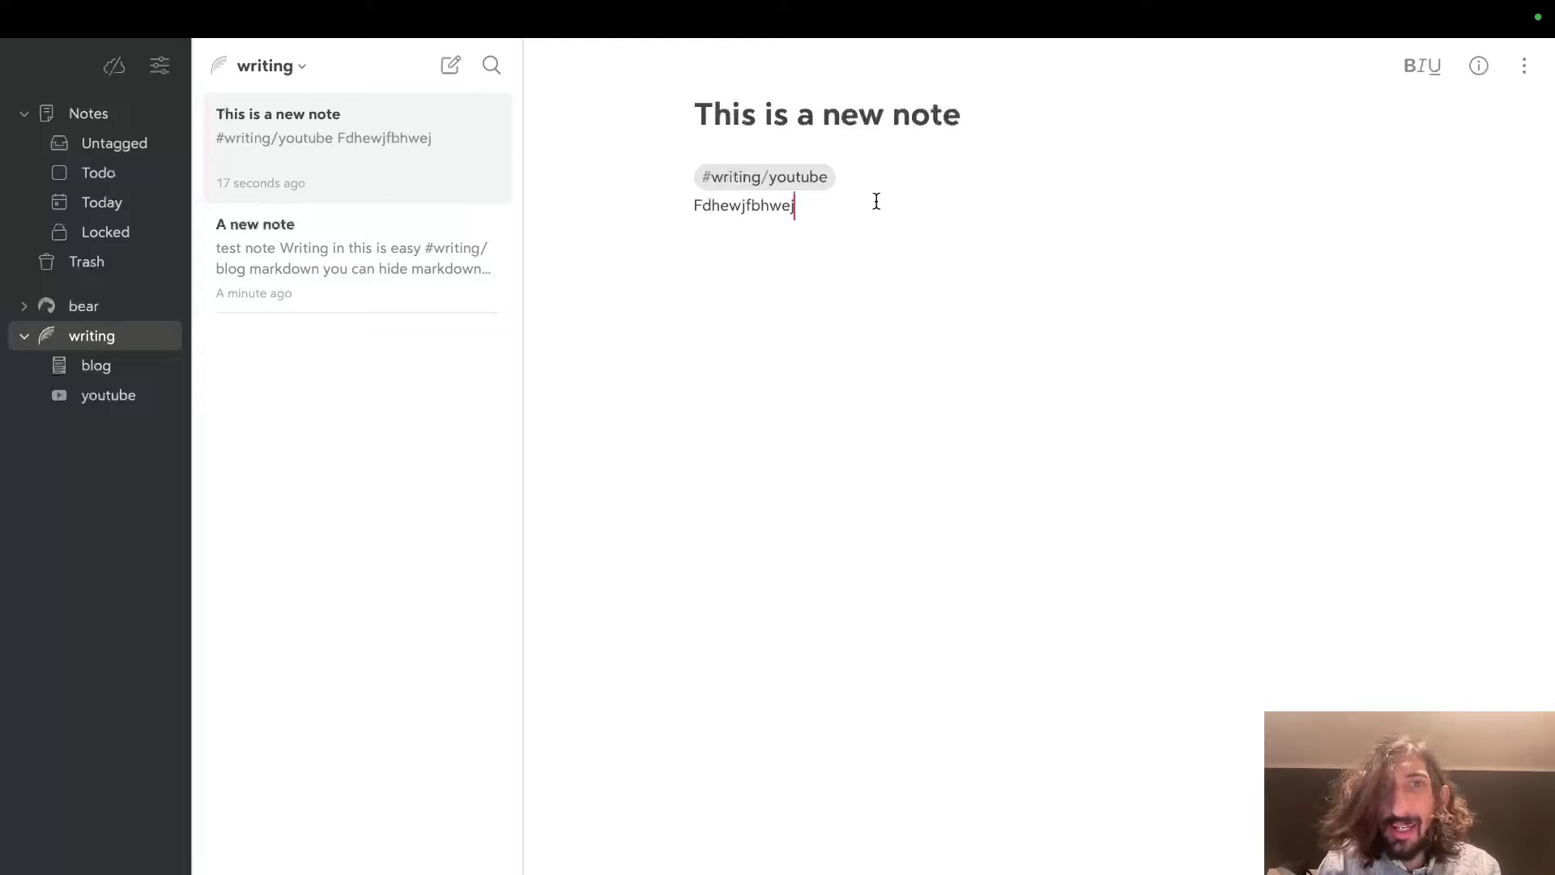
pyautogui.press('Return')
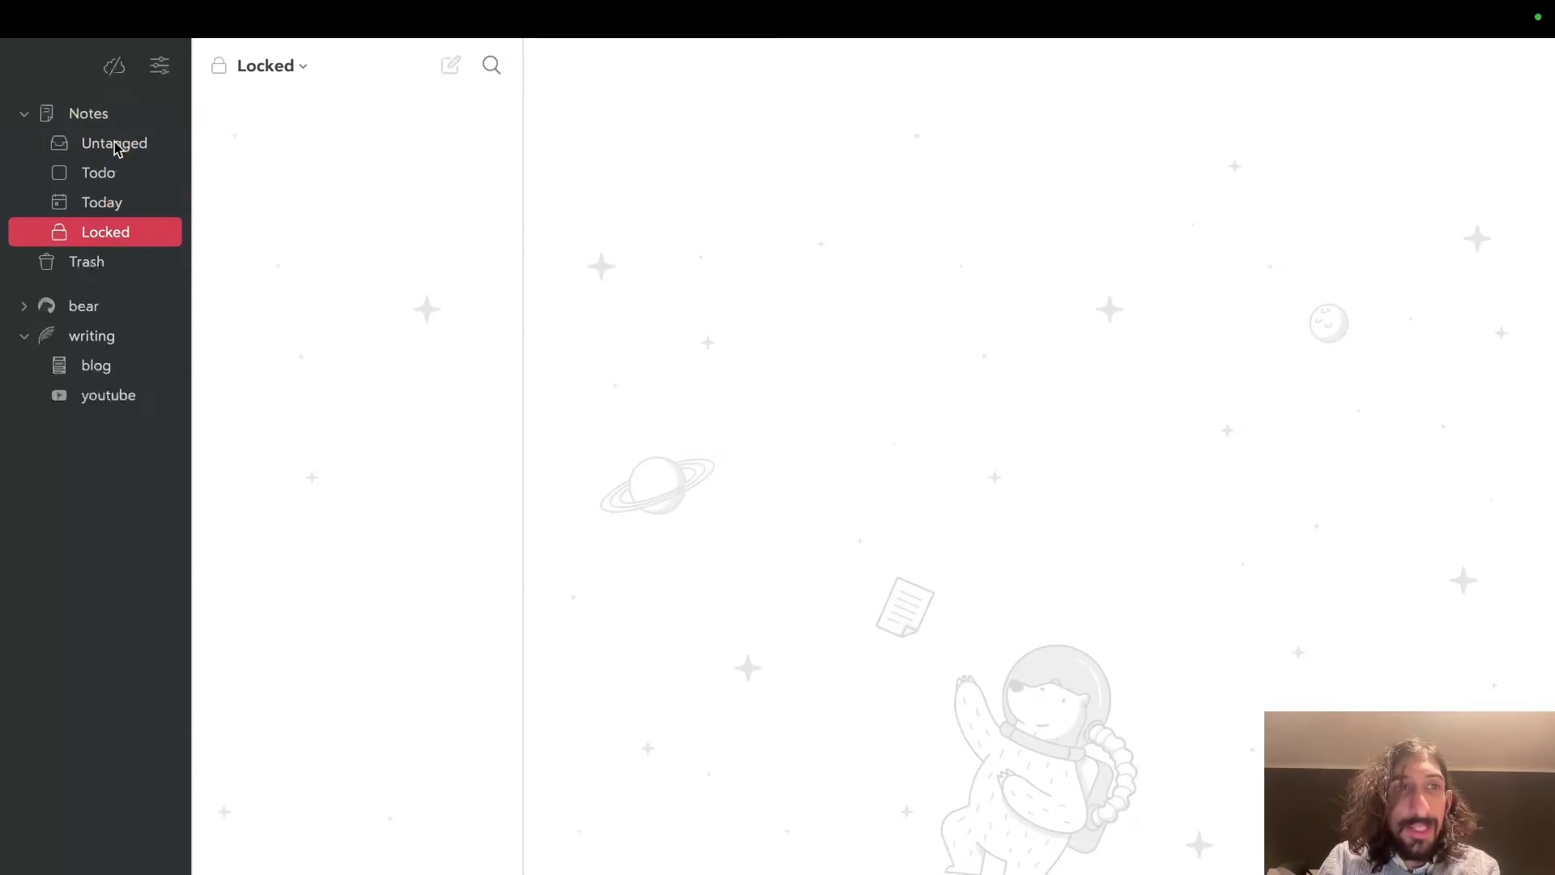
# Step through the sidebar between the bear, writing and blog tags with the arrow keys
pyautogui.press('Down')
pyautogui.press('Up')
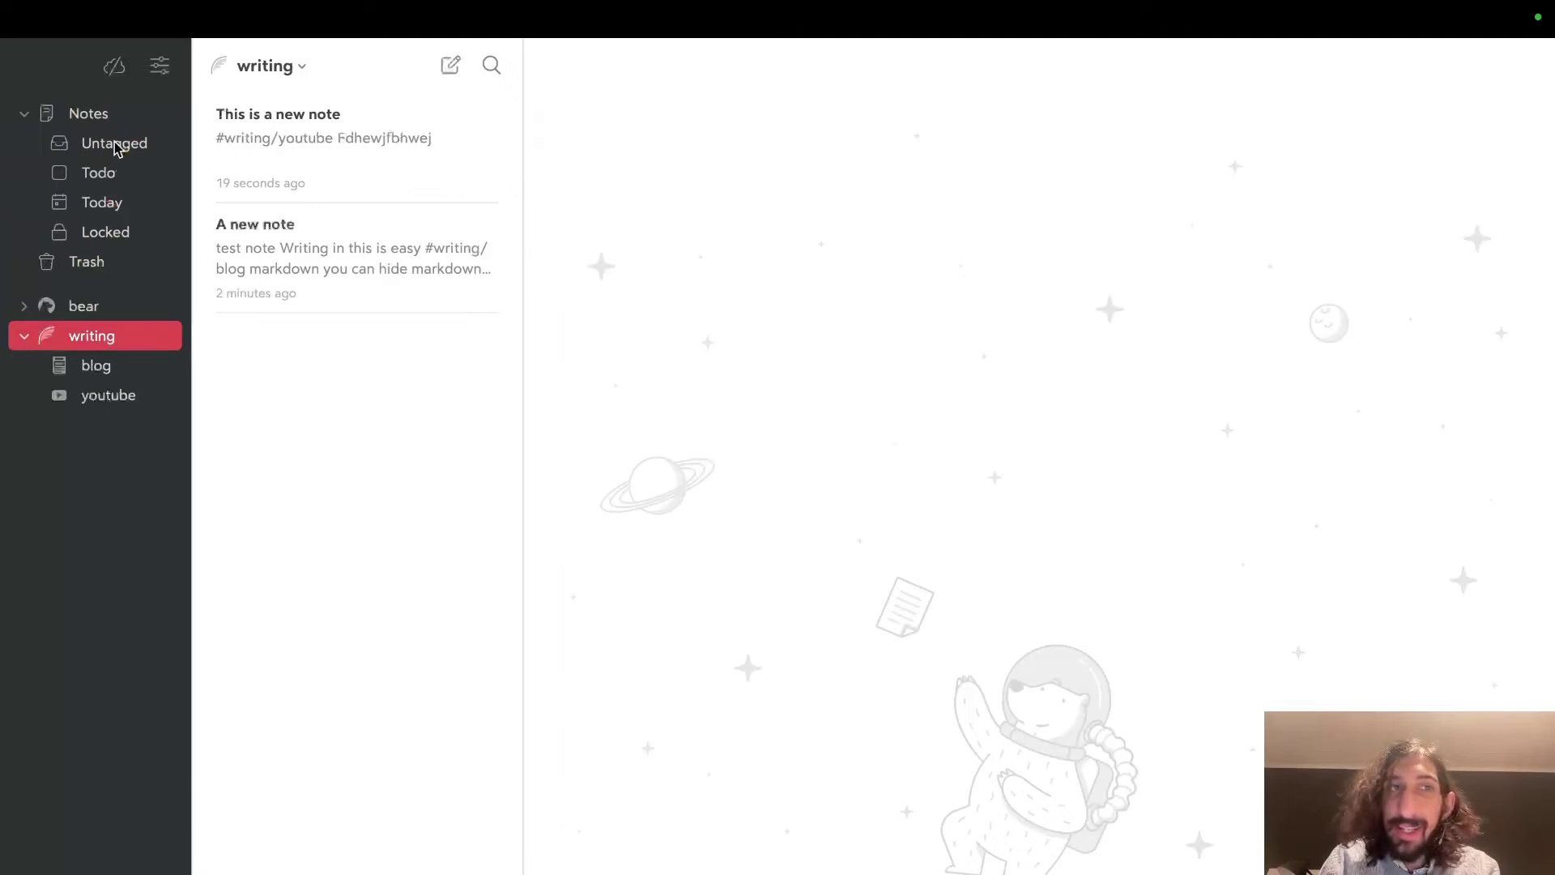
pyautogui.press('Up')
pyautogui.press('Down')
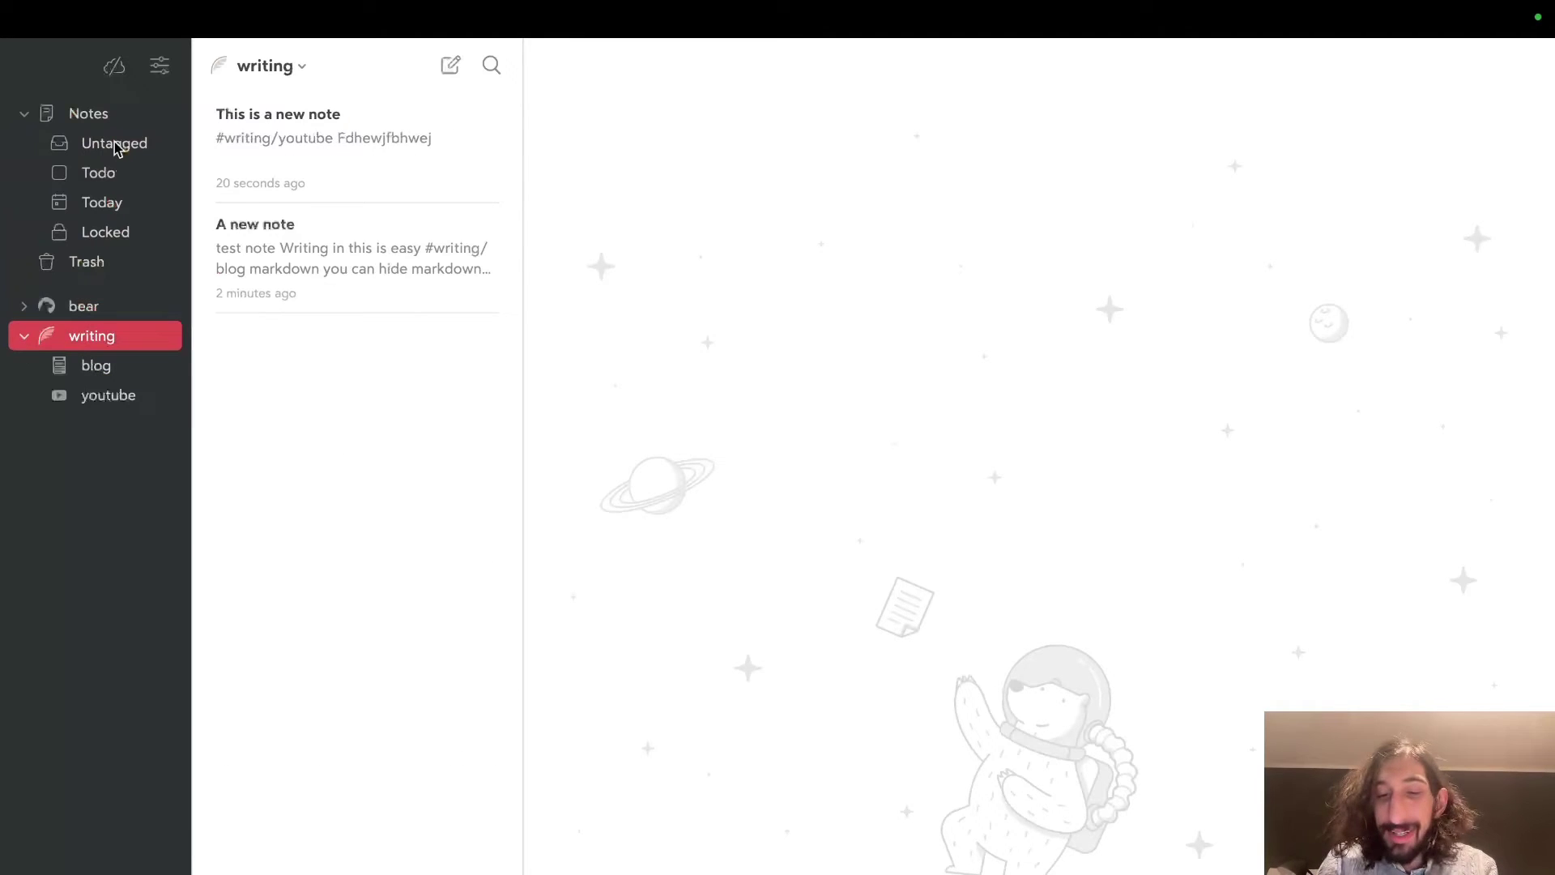
pyautogui.press('Down')
pyautogui.press('Up')
pyautogui.press('Up')
pyautogui.press('Down')
pyautogui.press('Down')
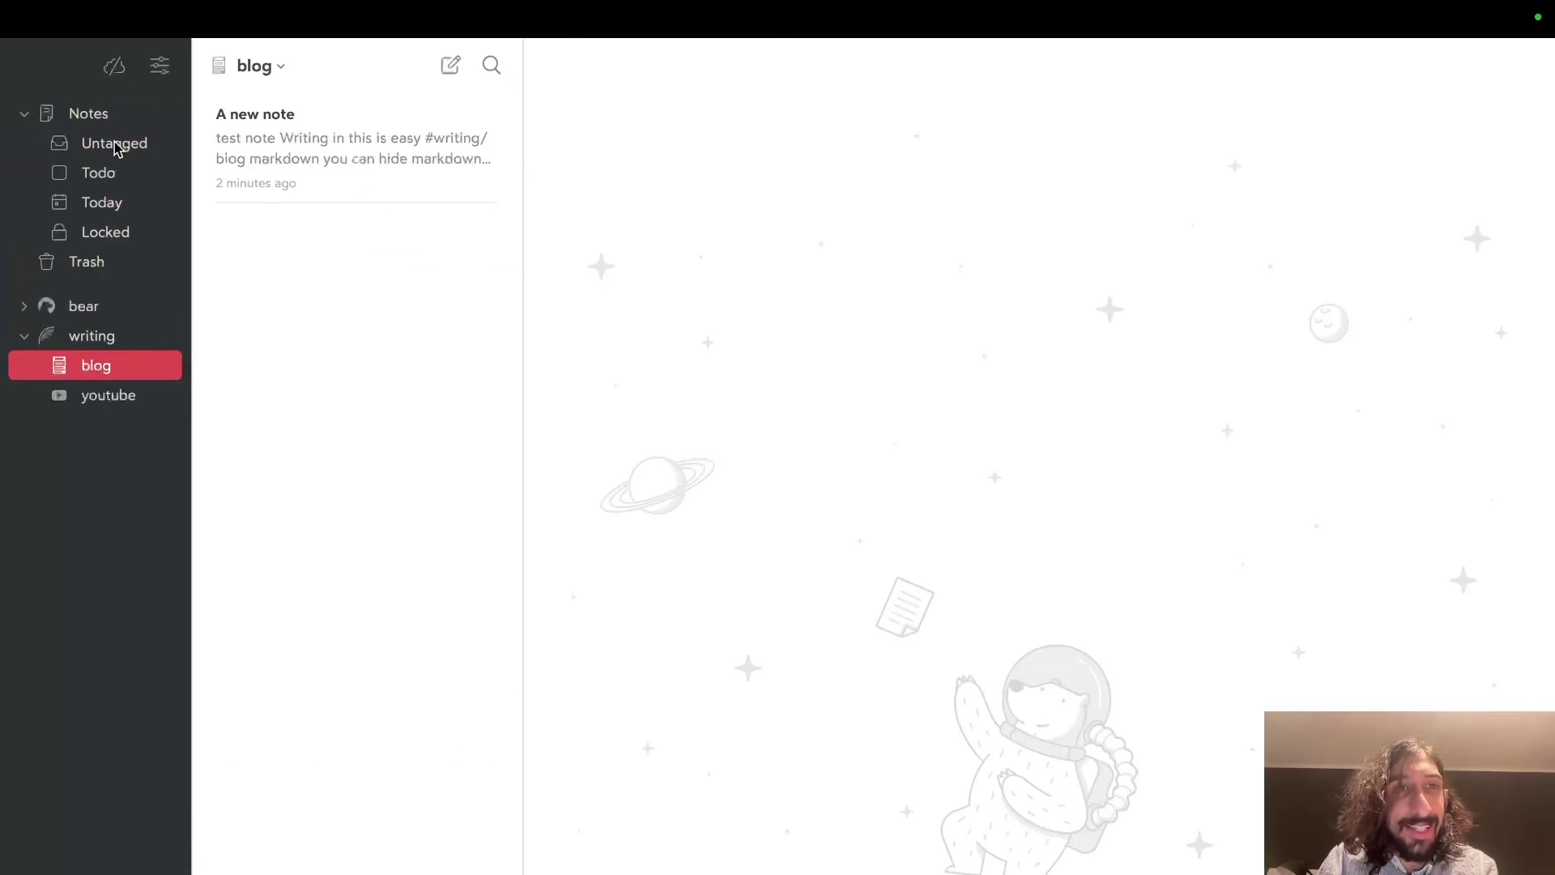
pyautogui.press('Down')
pyautogui.press('Up')
pyautogui.press('Up')
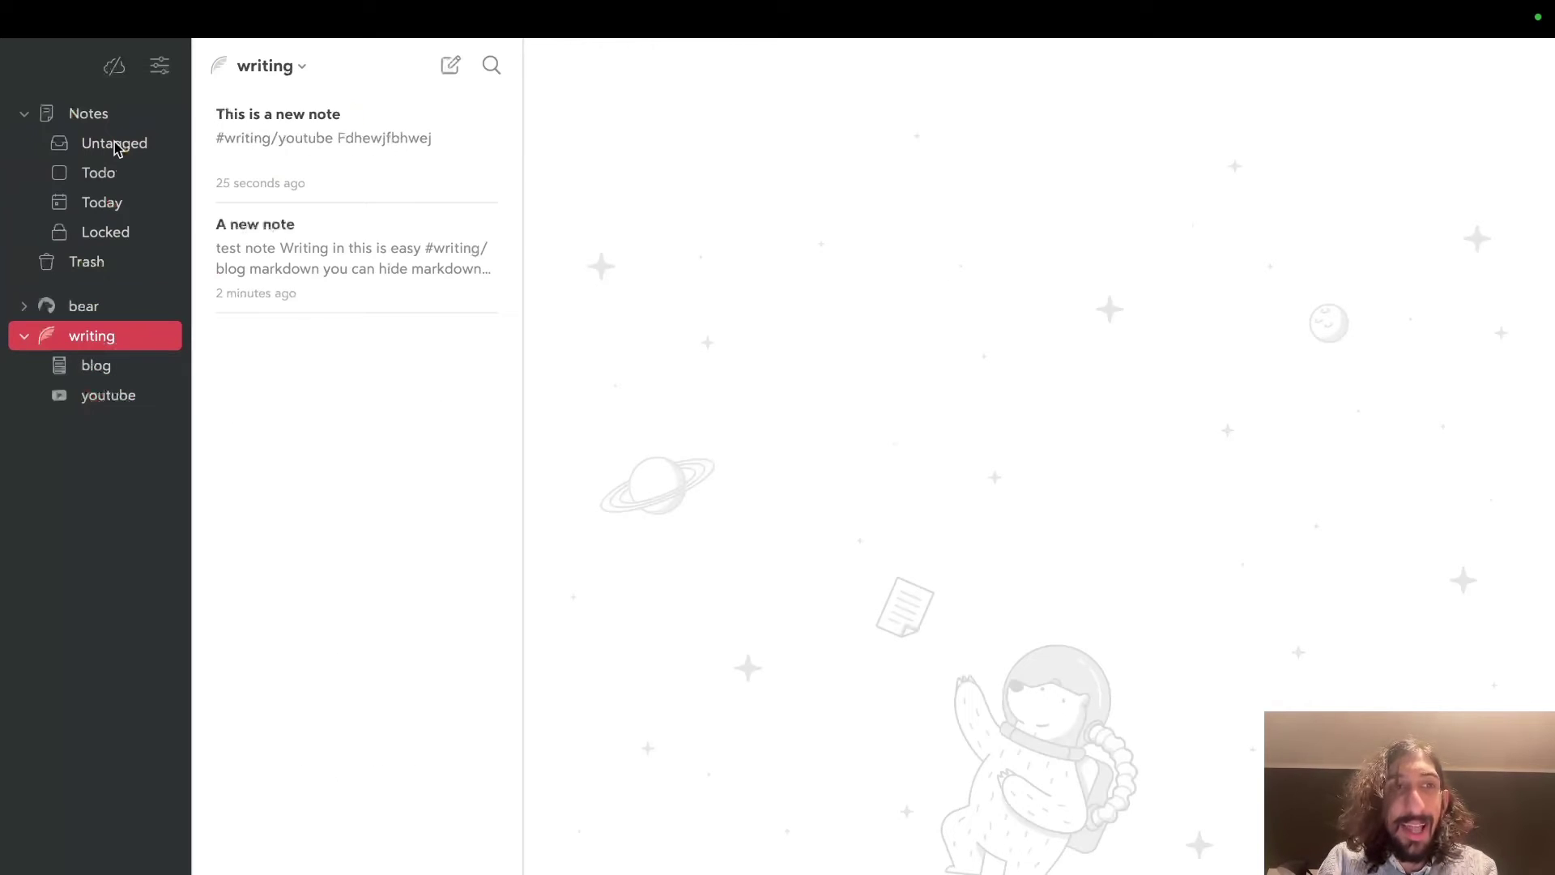
# Check the youtube note, then collapse the writing tag and show Untagged
pyautogui.press('Down')
pyautogui.press('Down')
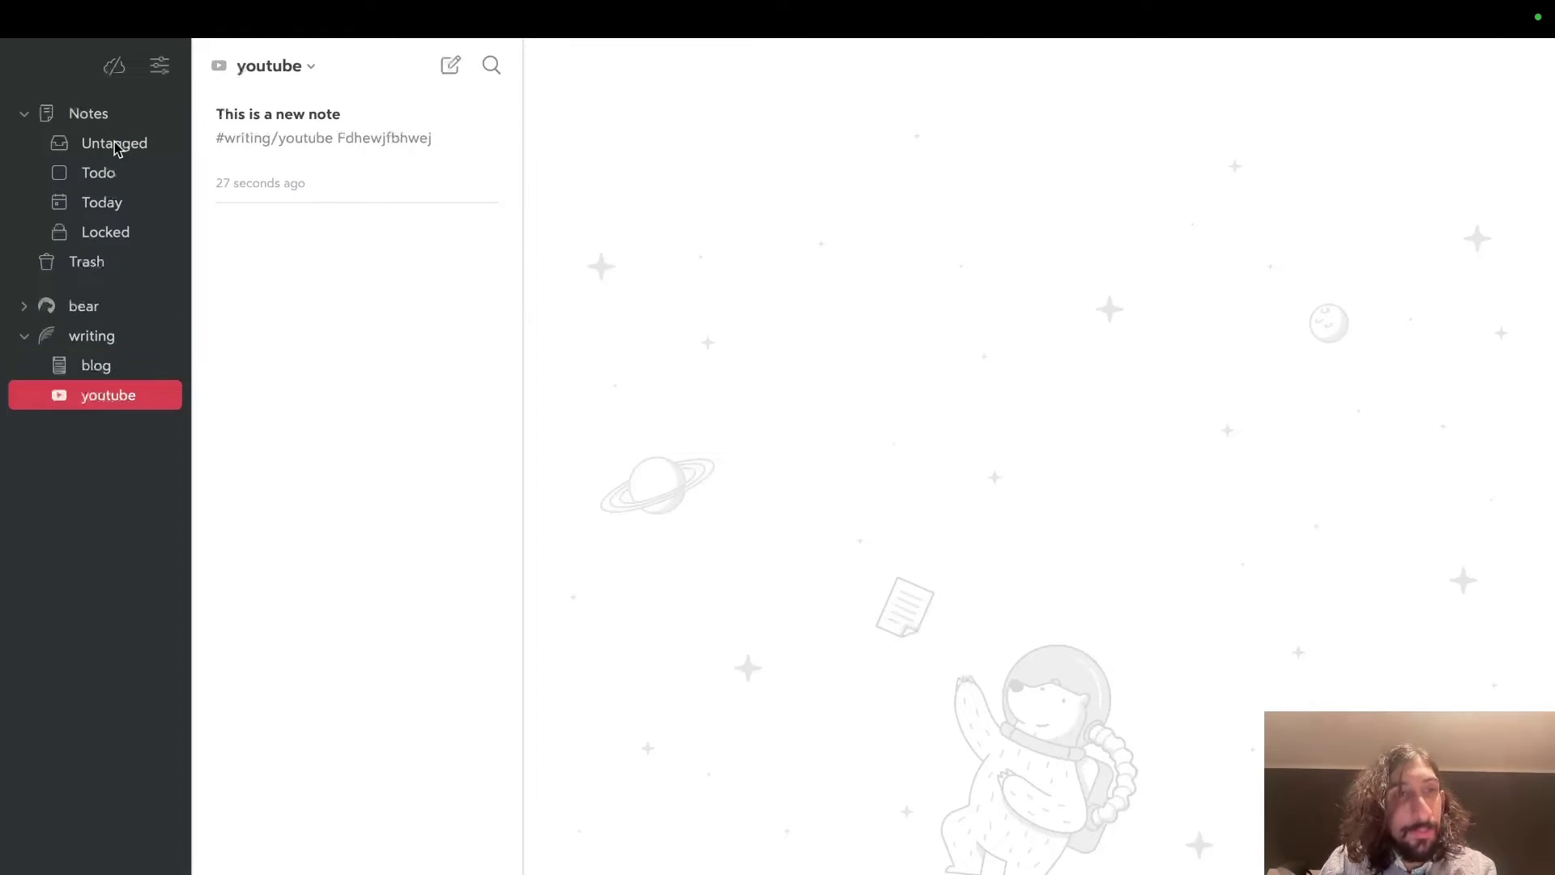
pyautogui.press('Up')
pyautogui.press('Up')
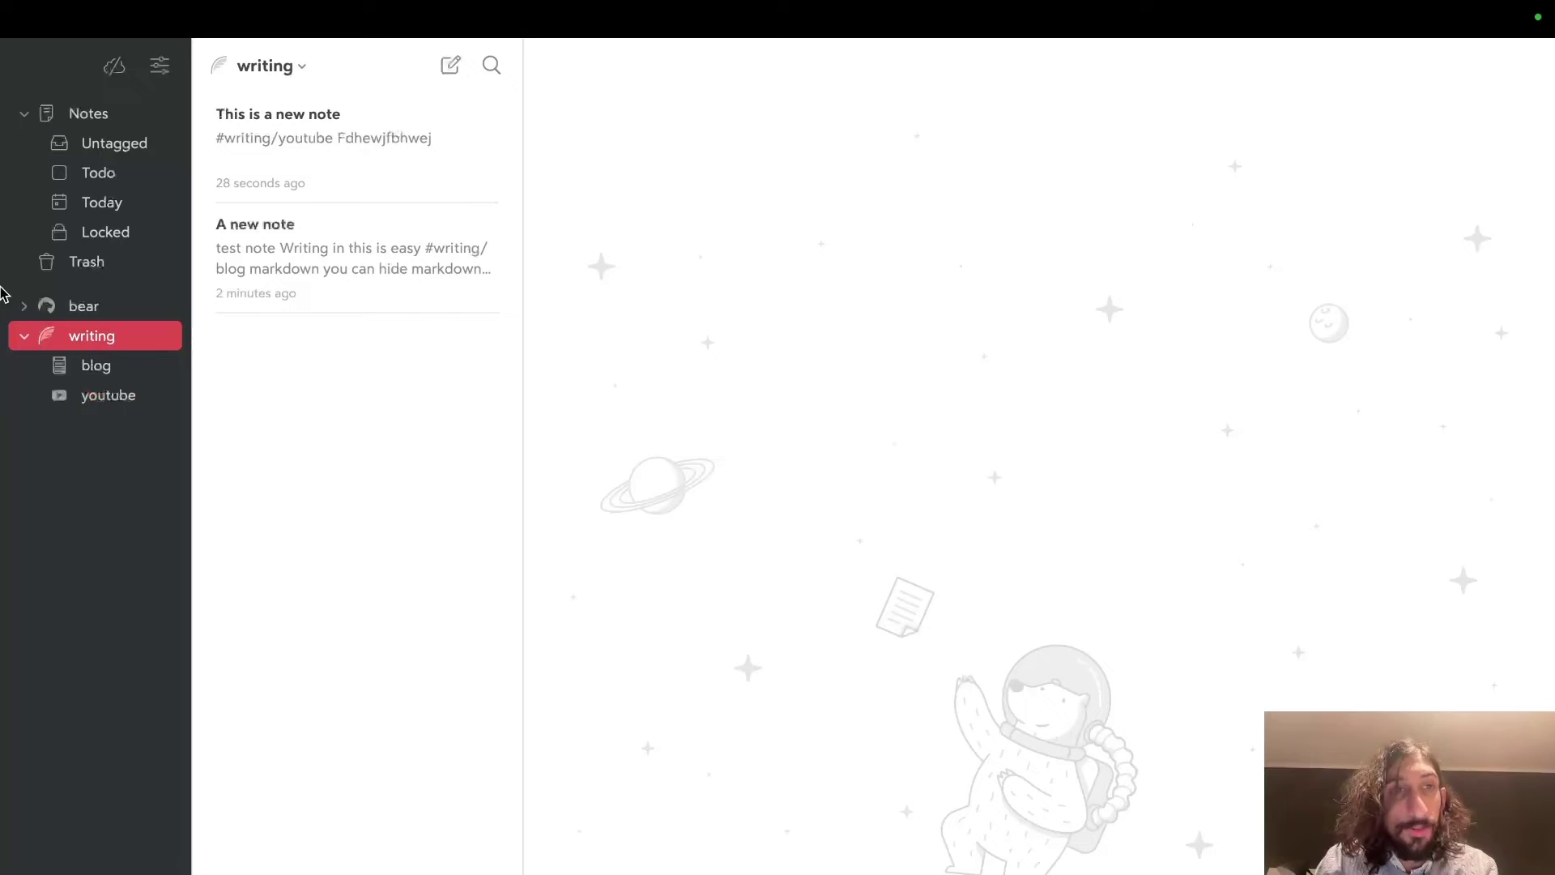
pyautogui.click(24, 336)
pyautogui.click(111, 153)
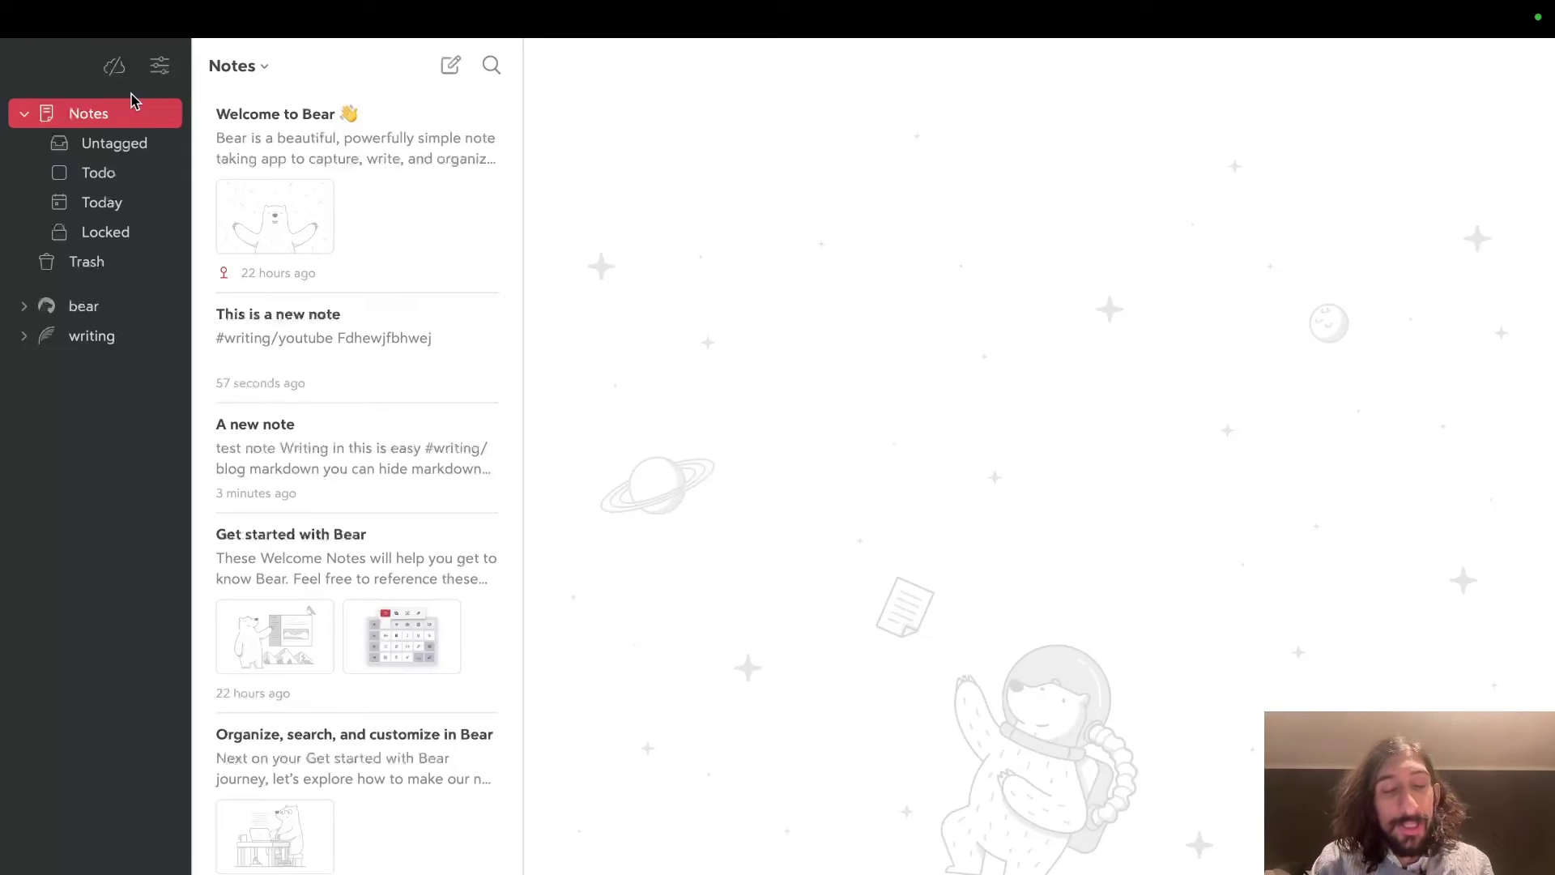
# Move between Untagged, Todo and the full Notes list in the sidebar
pyautogui.press('Down')
pyautogui.press('Down')
pyautogui.press('Down')
pyautogui.press('Down')
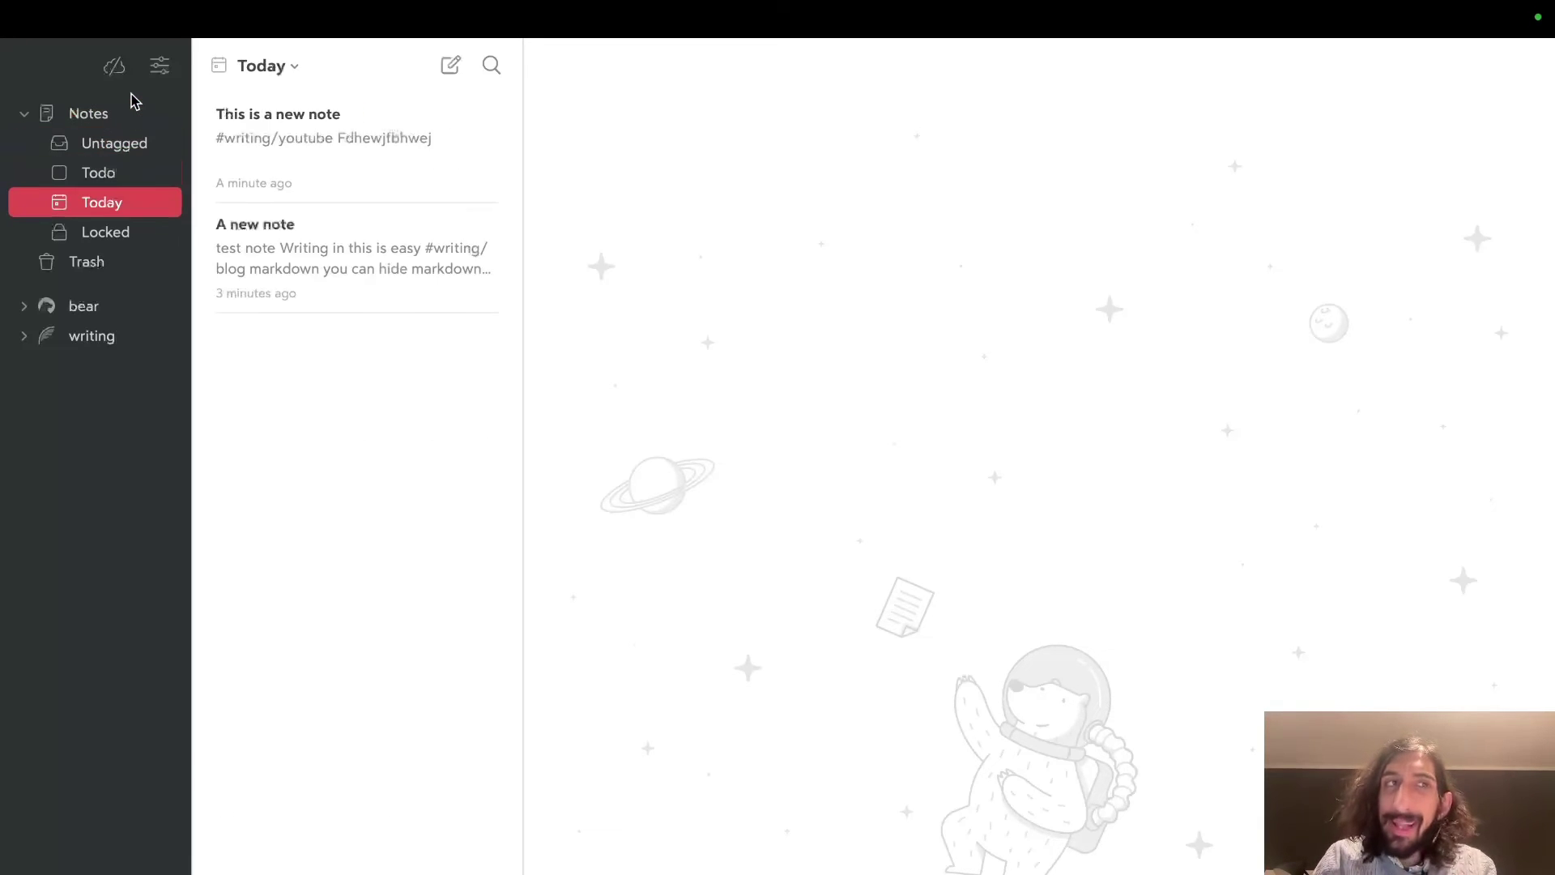
pyautogui.press('Up')
pyautogui.press('Up')
pyautogui.press('Up')
pyautogui.press('Up')
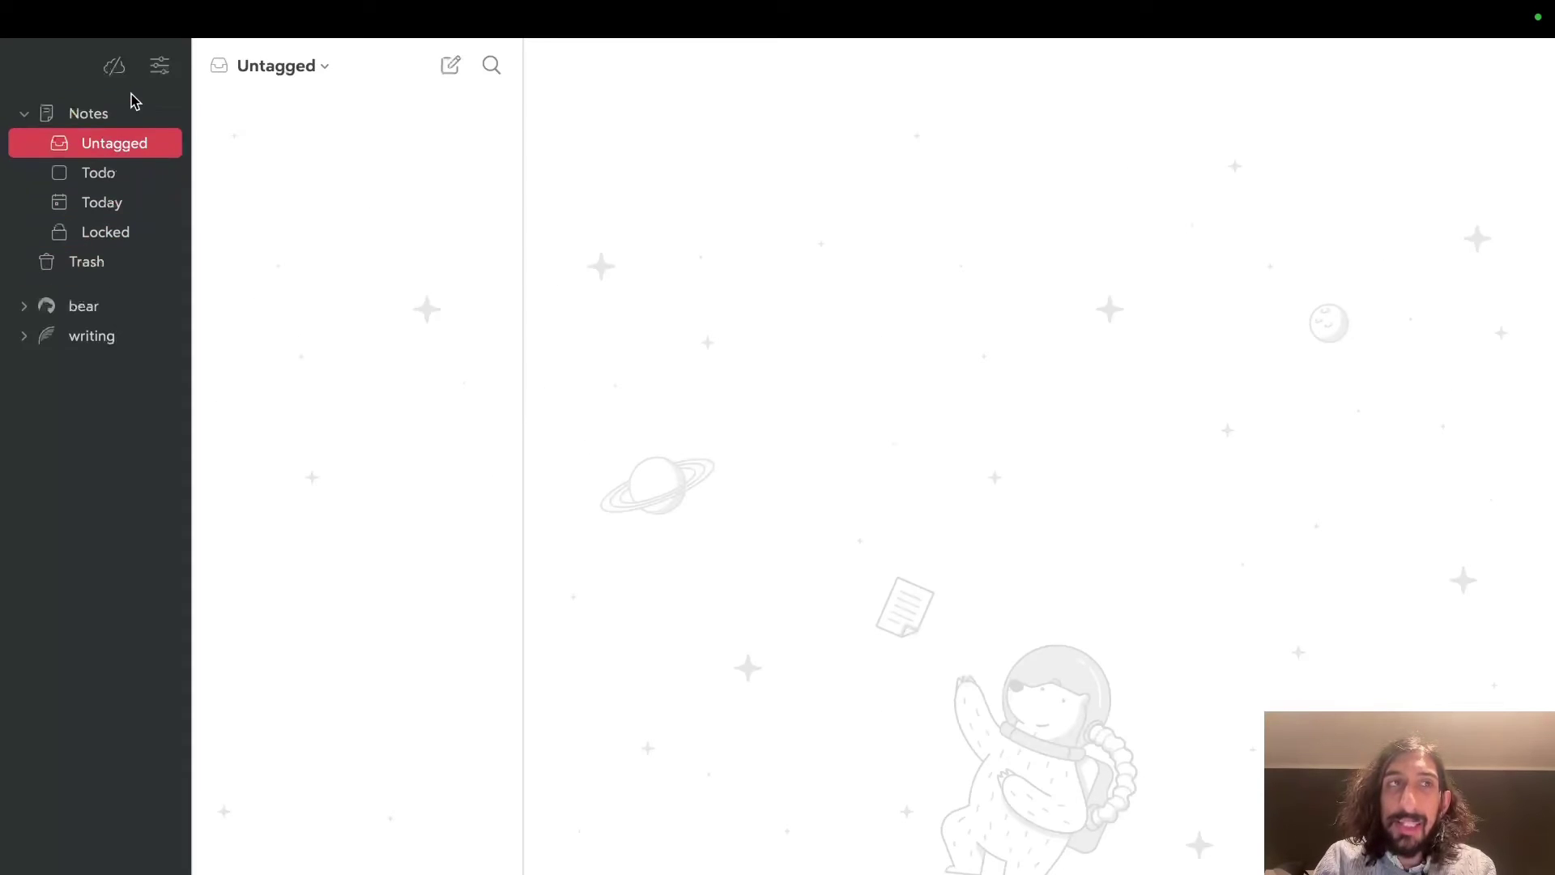
pyautogui.press('Down')
pyautogui.press('Down')
pyautogui.press('Up')
pyautogui.press('Up')
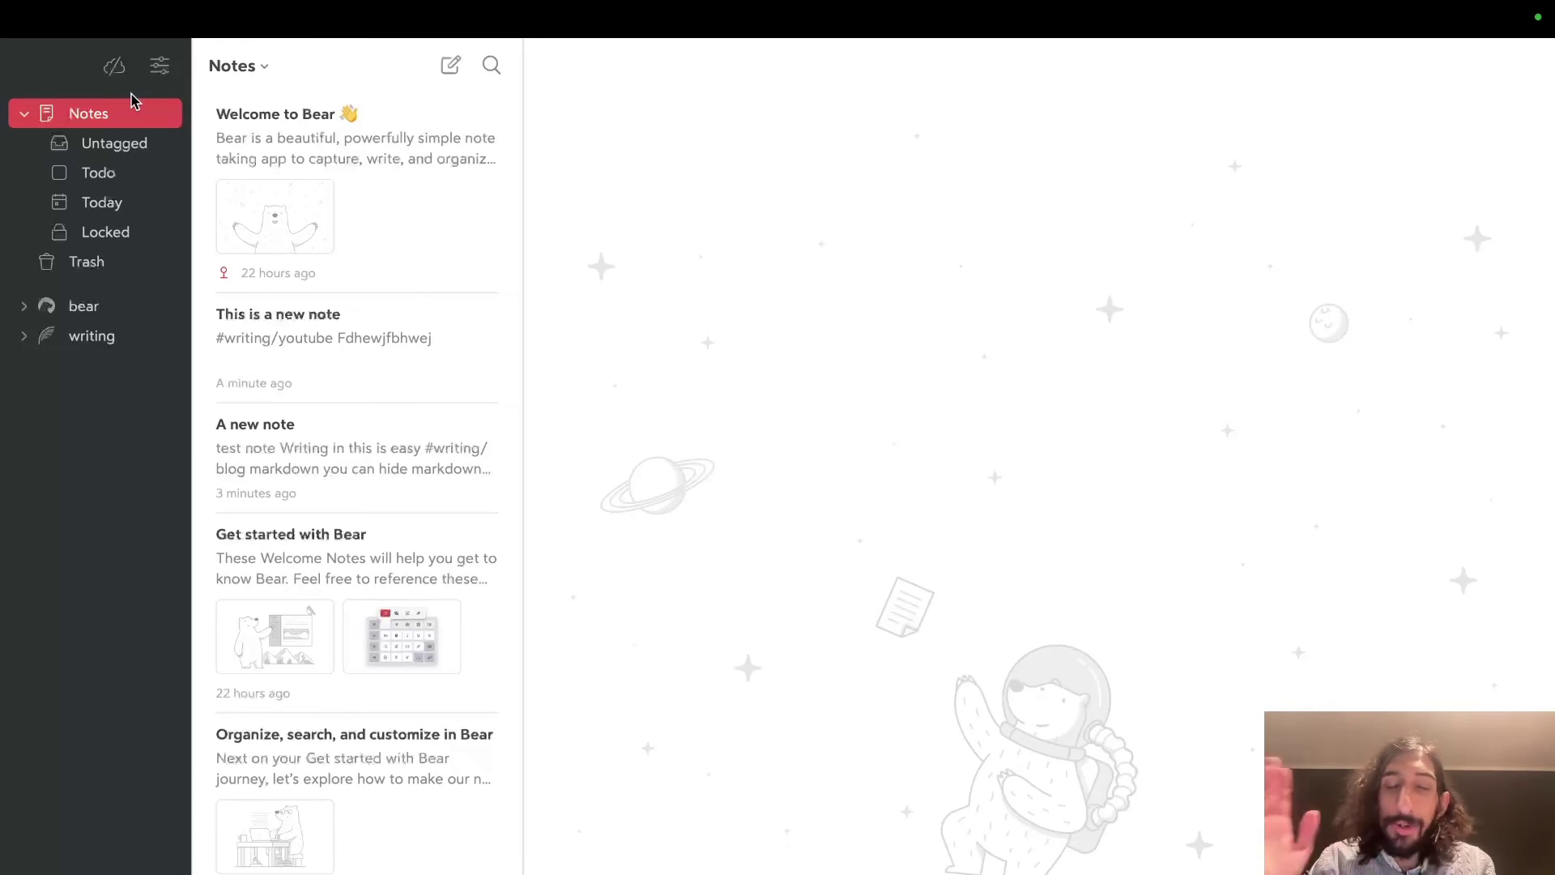
# Browse the Todo, Today, Locked and Trash views with the arrow keys
pyautogui.press('Down')
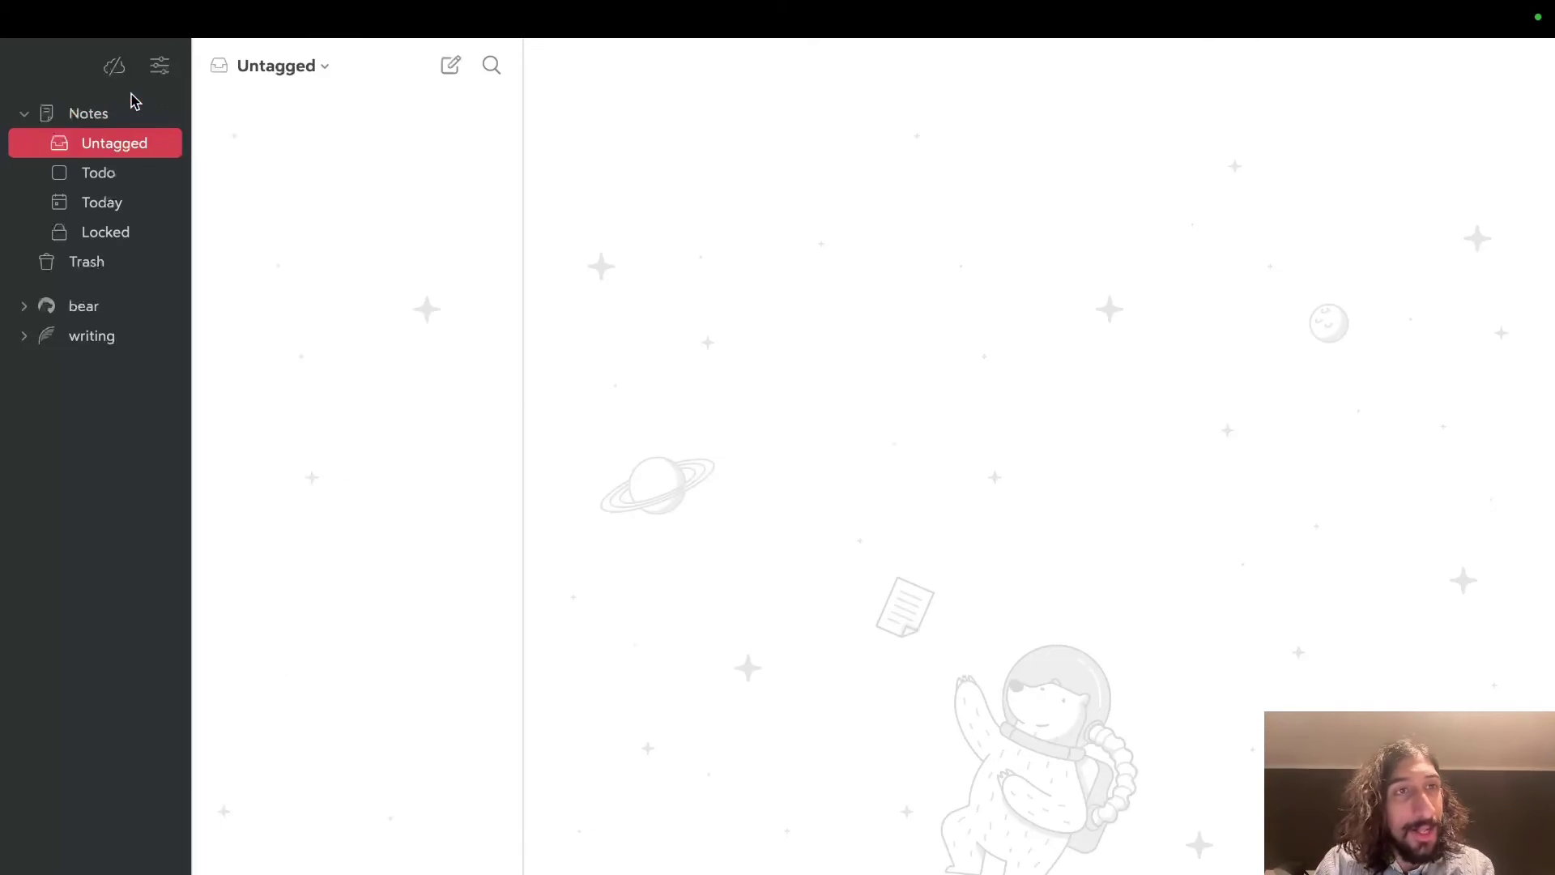
pyautogui.press('Down')
pyautogui.press('Down')
pyautogui.press('Down')
pyautogui.press('Down')
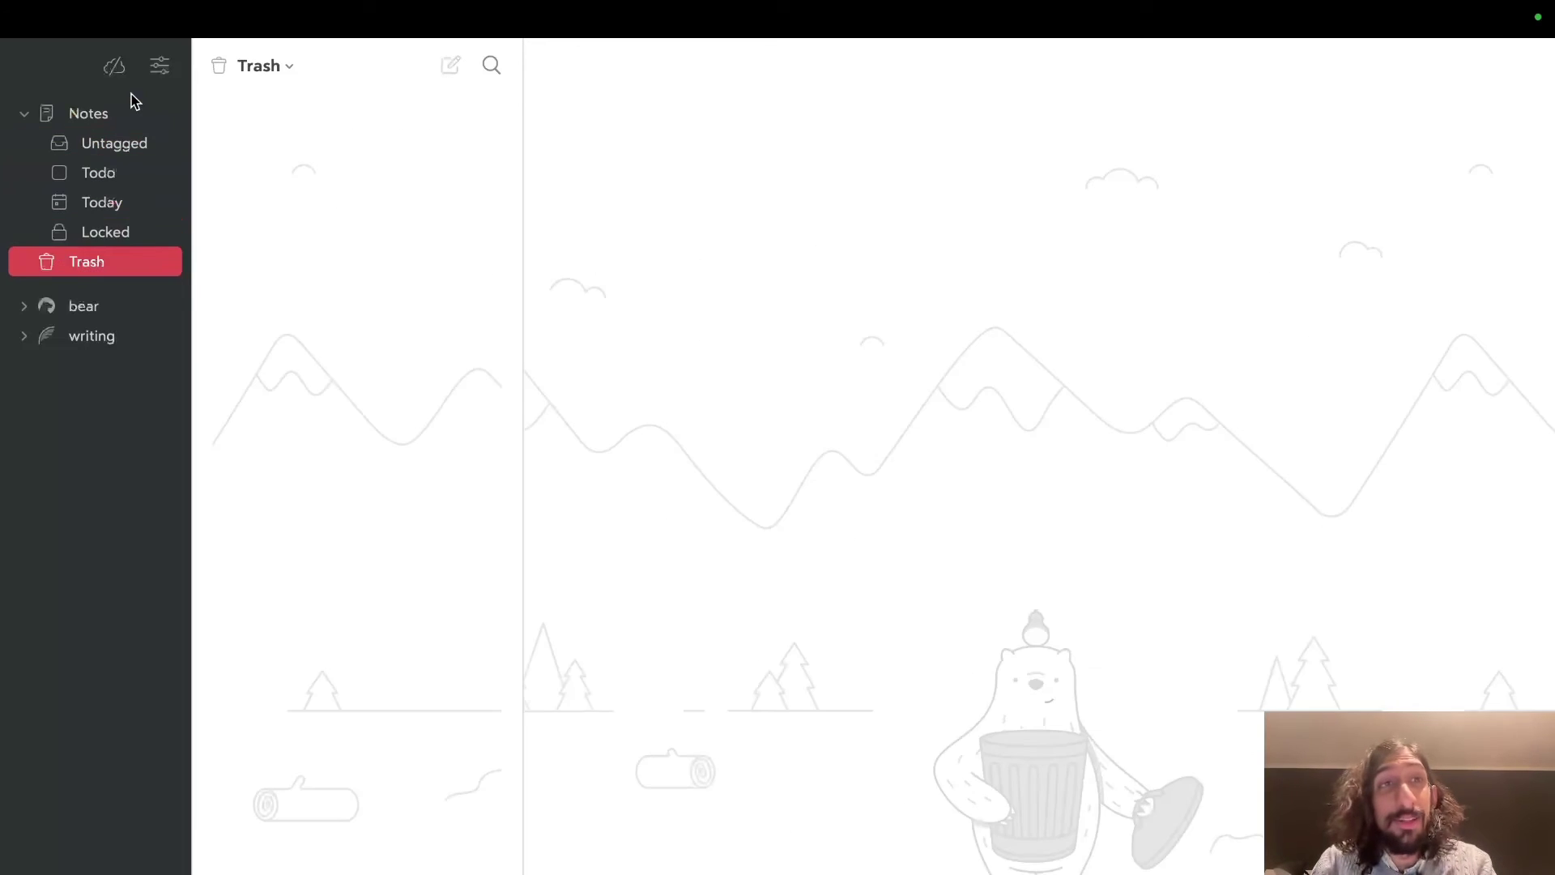
pyautogui.press('Up')
pyautogui.press('Up')
pyautogui.press('Up')
pyautogui.press('Up')
pyautogui.press('Down')
pyautogui.press('Down')
pyautogui.press('Down')
pyautogui.press('Down')
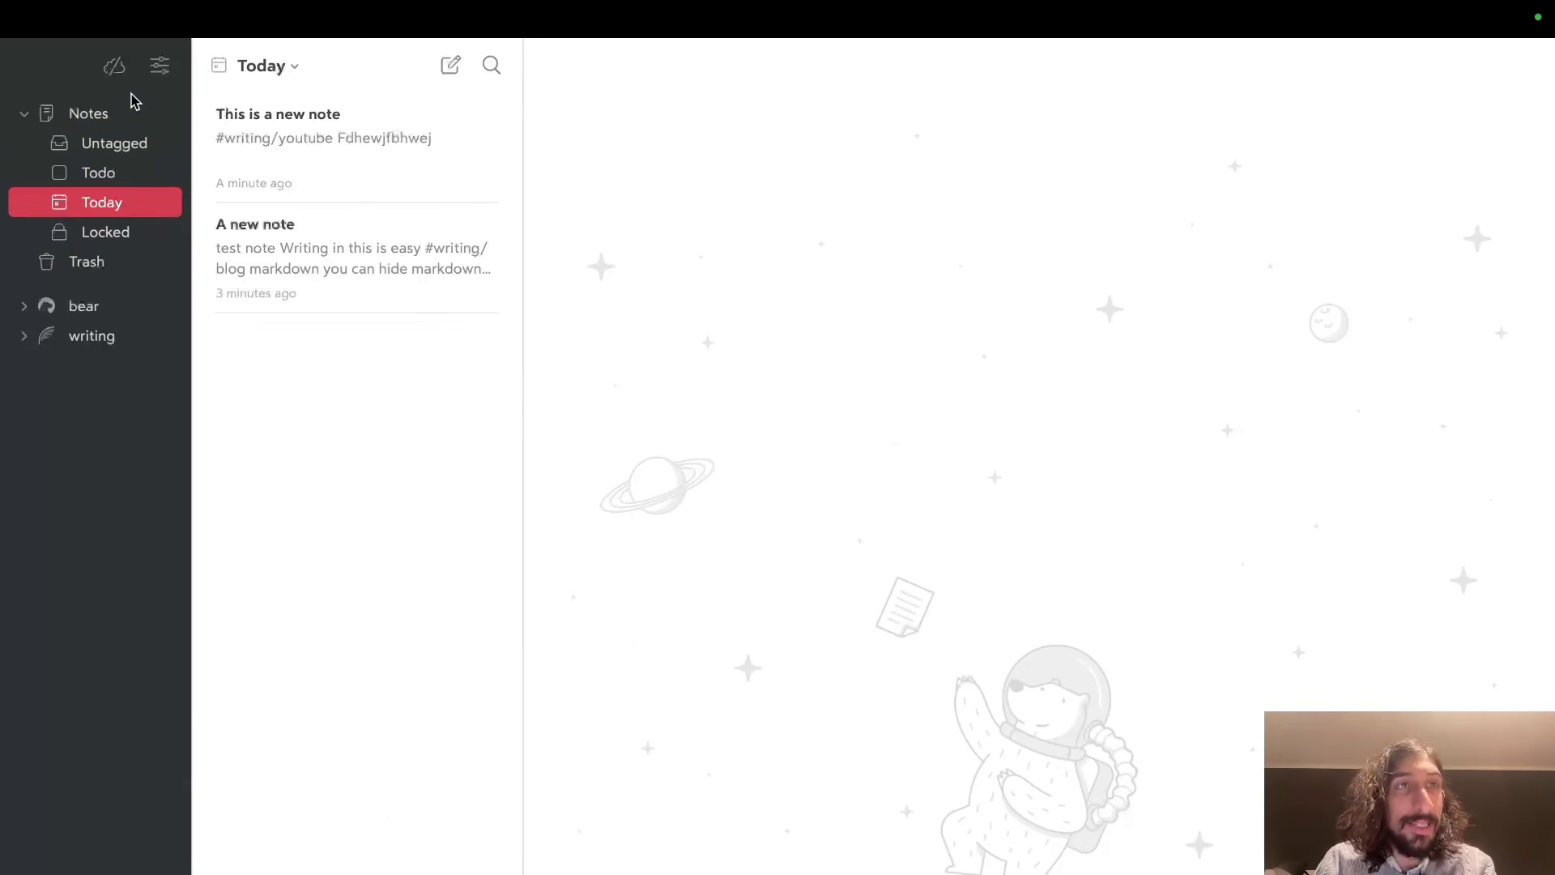
pyautogui.press('Up')
pyautogui.press('Up')
pyautogui.press('Up')
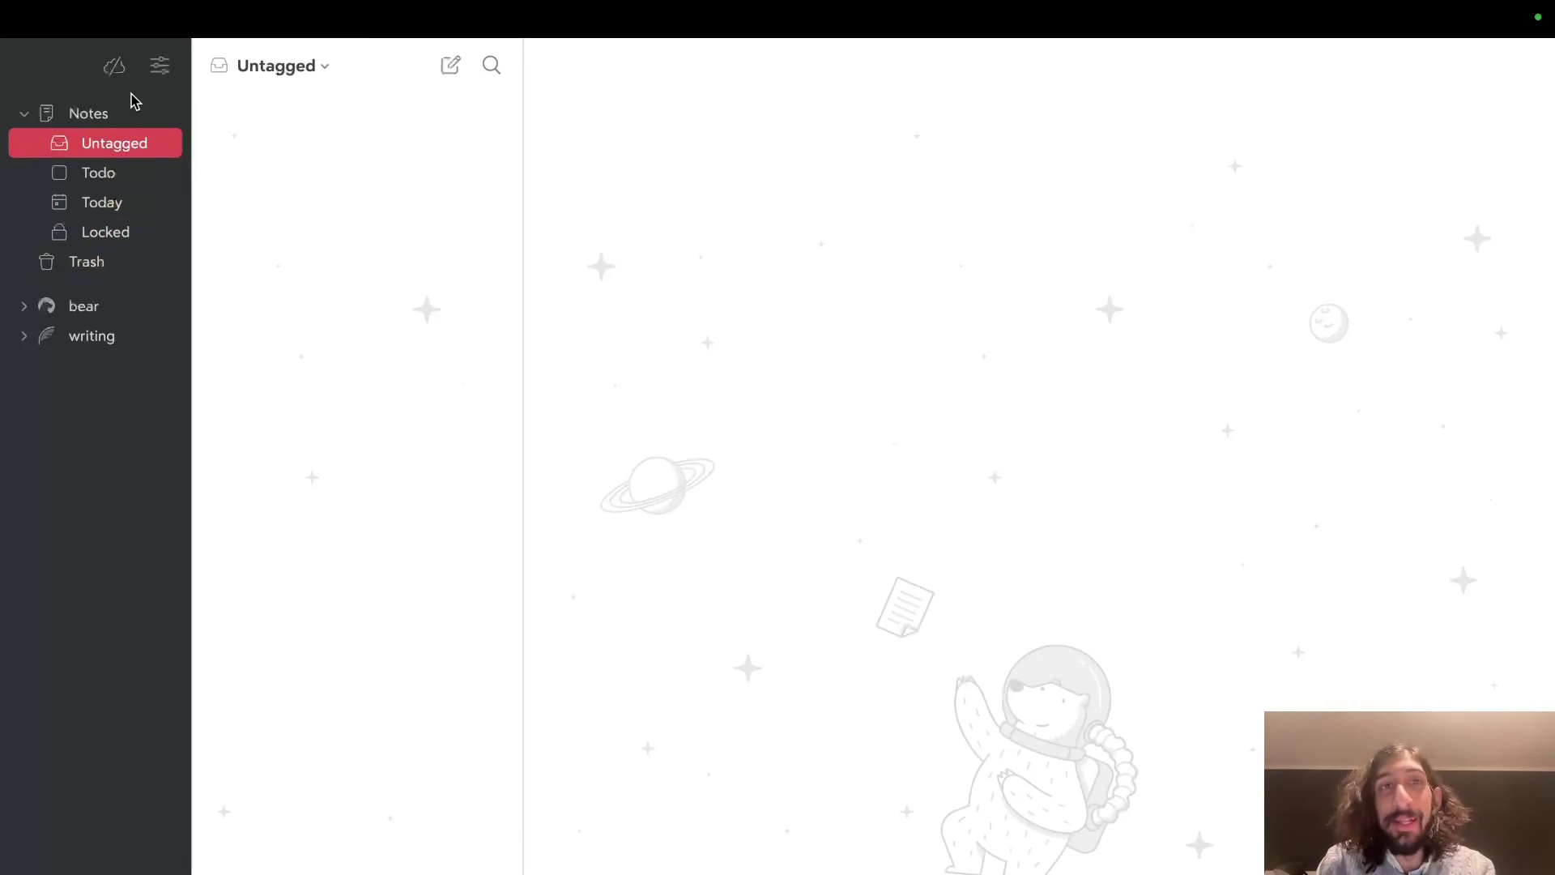
pyautogui.press('Down')
pyautogui.press('Down')
pyautogui.press('Down')
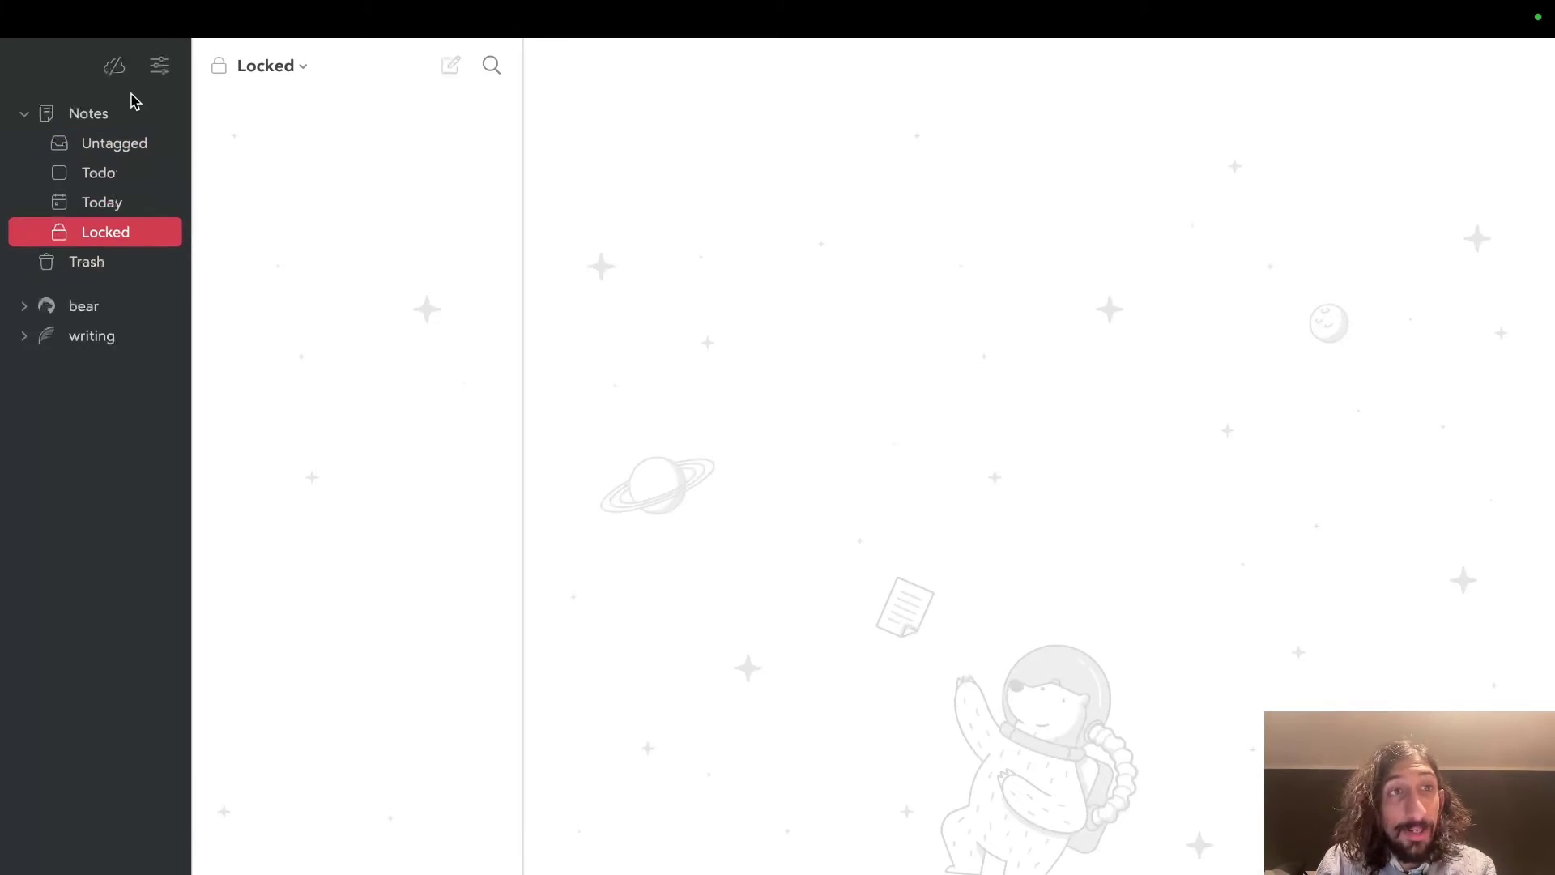
pyautogui.press('Down')
pyautogui.press('Up')
pyautogui.press('Up')
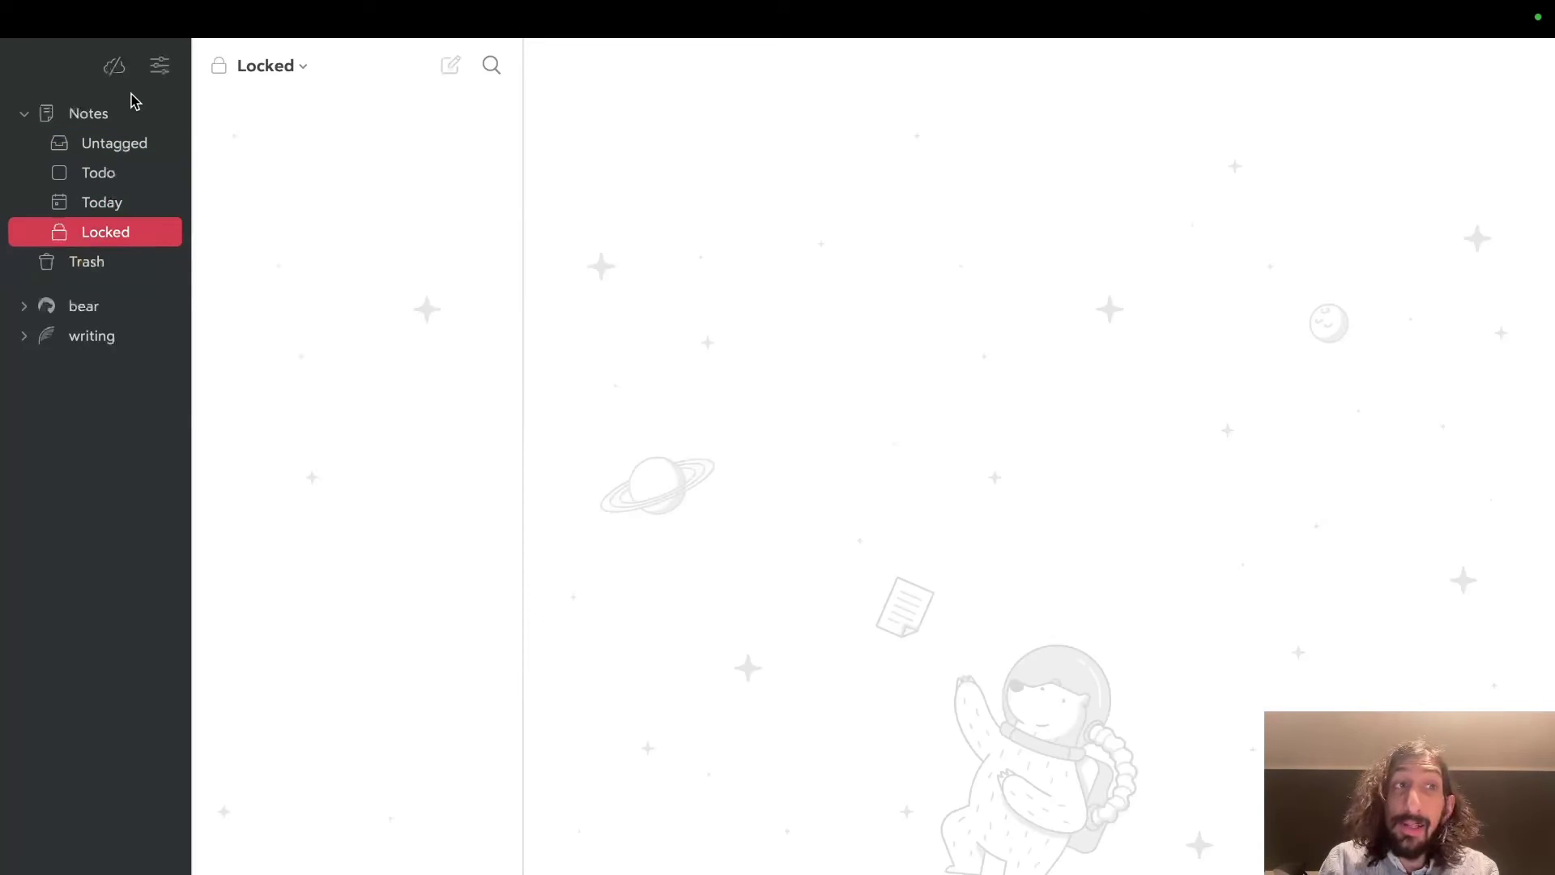
pyautogui.press('Down')
pyautogui.press('Down')
pyautogui.press('Down')
pyautogui.press('Down')
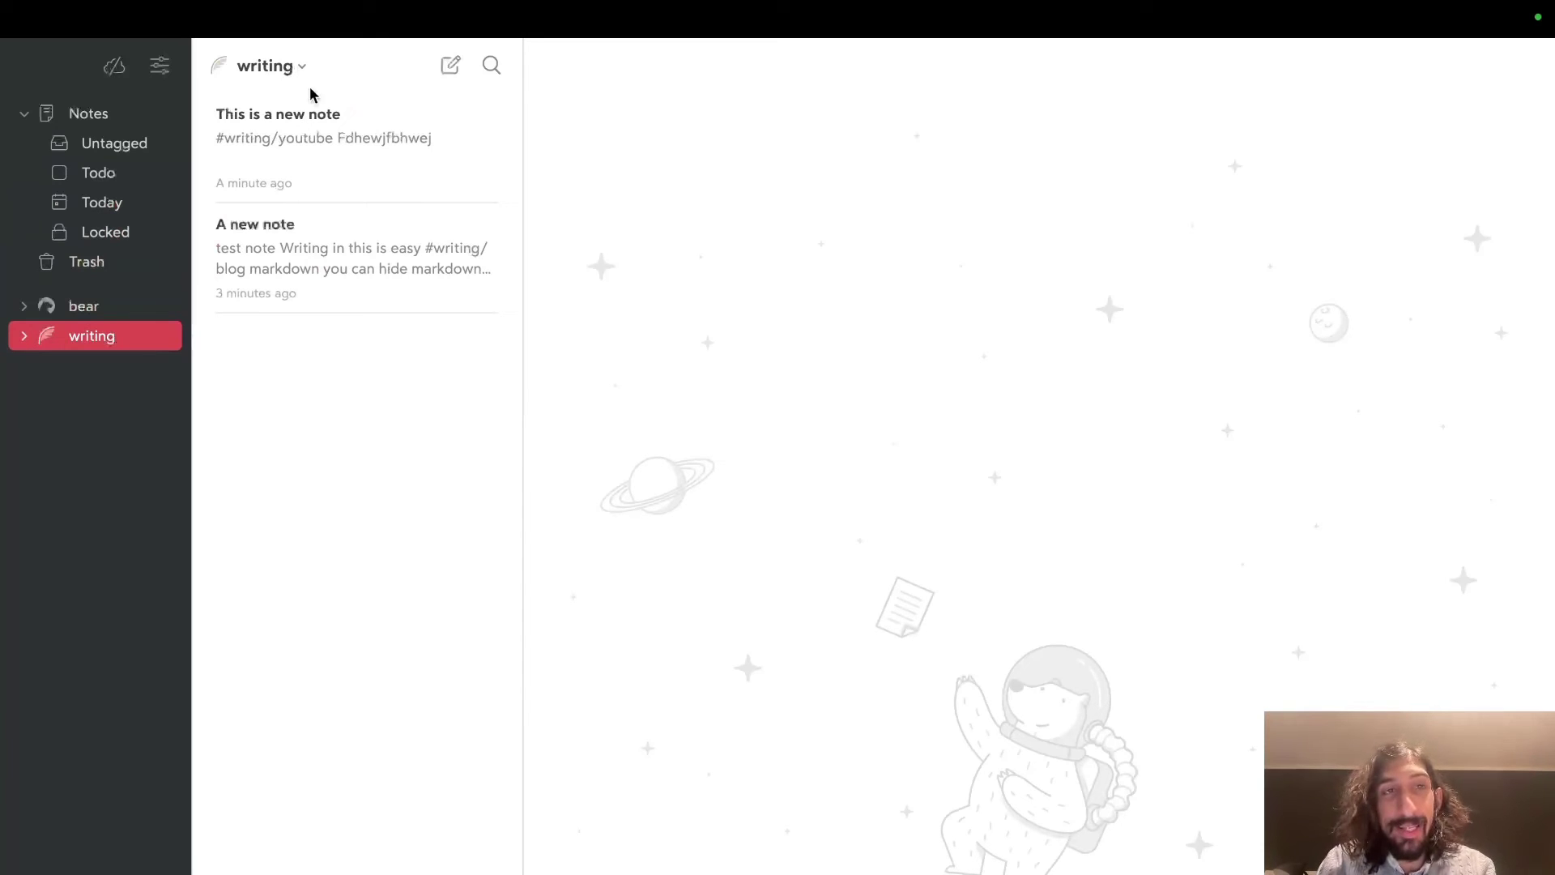
# Open the note 'This is a new note'
pyautogui.click(374, 171)
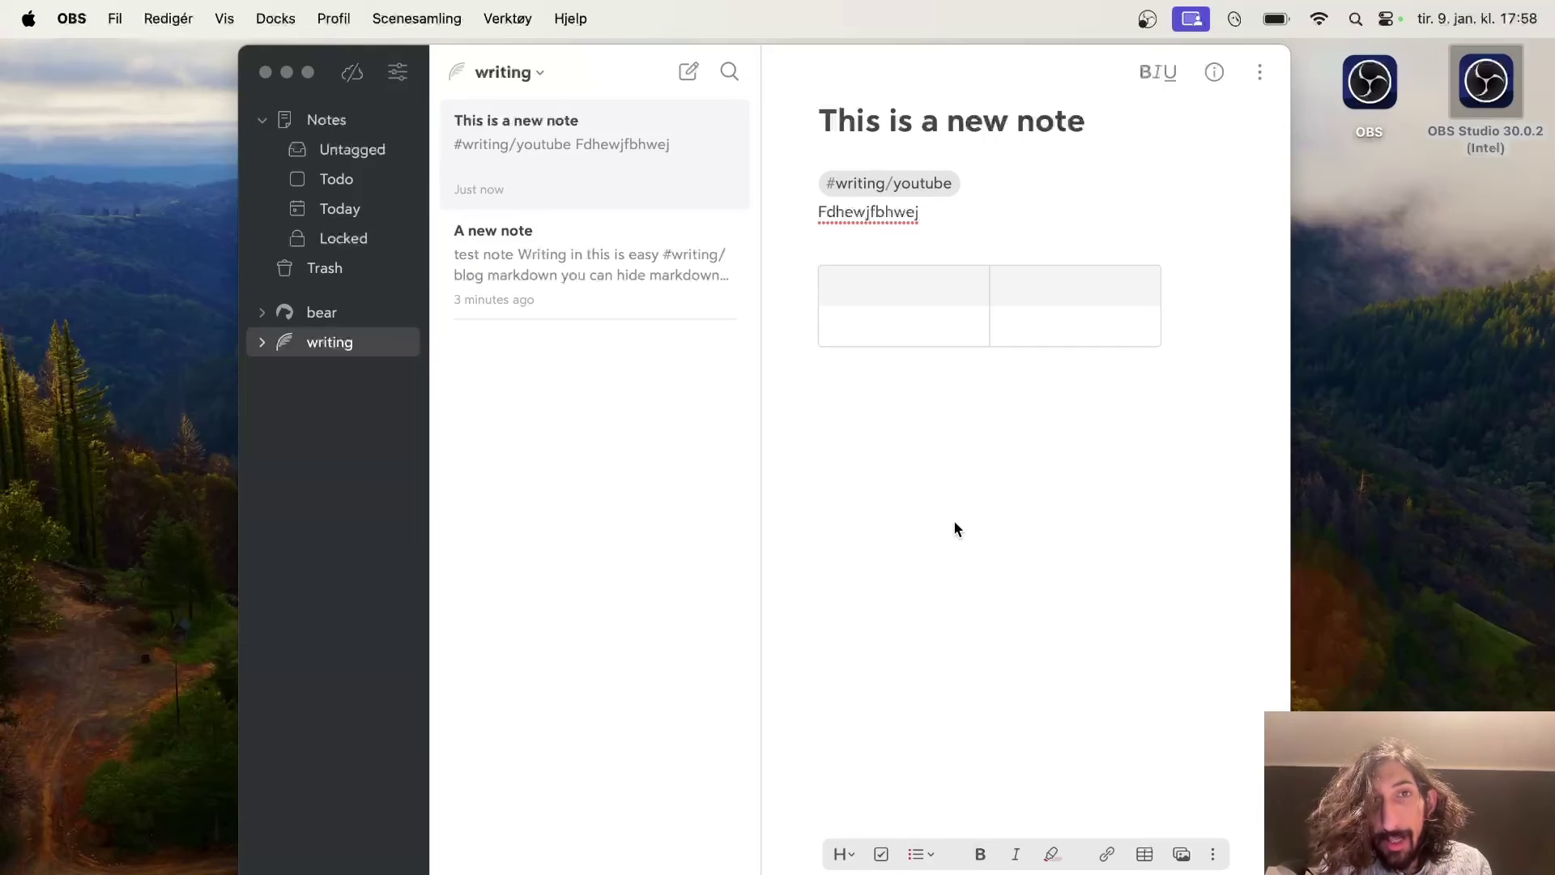
# Turn the Fdhewjfbhwej line into a Heading 2
pyautogui.click(961, 219)
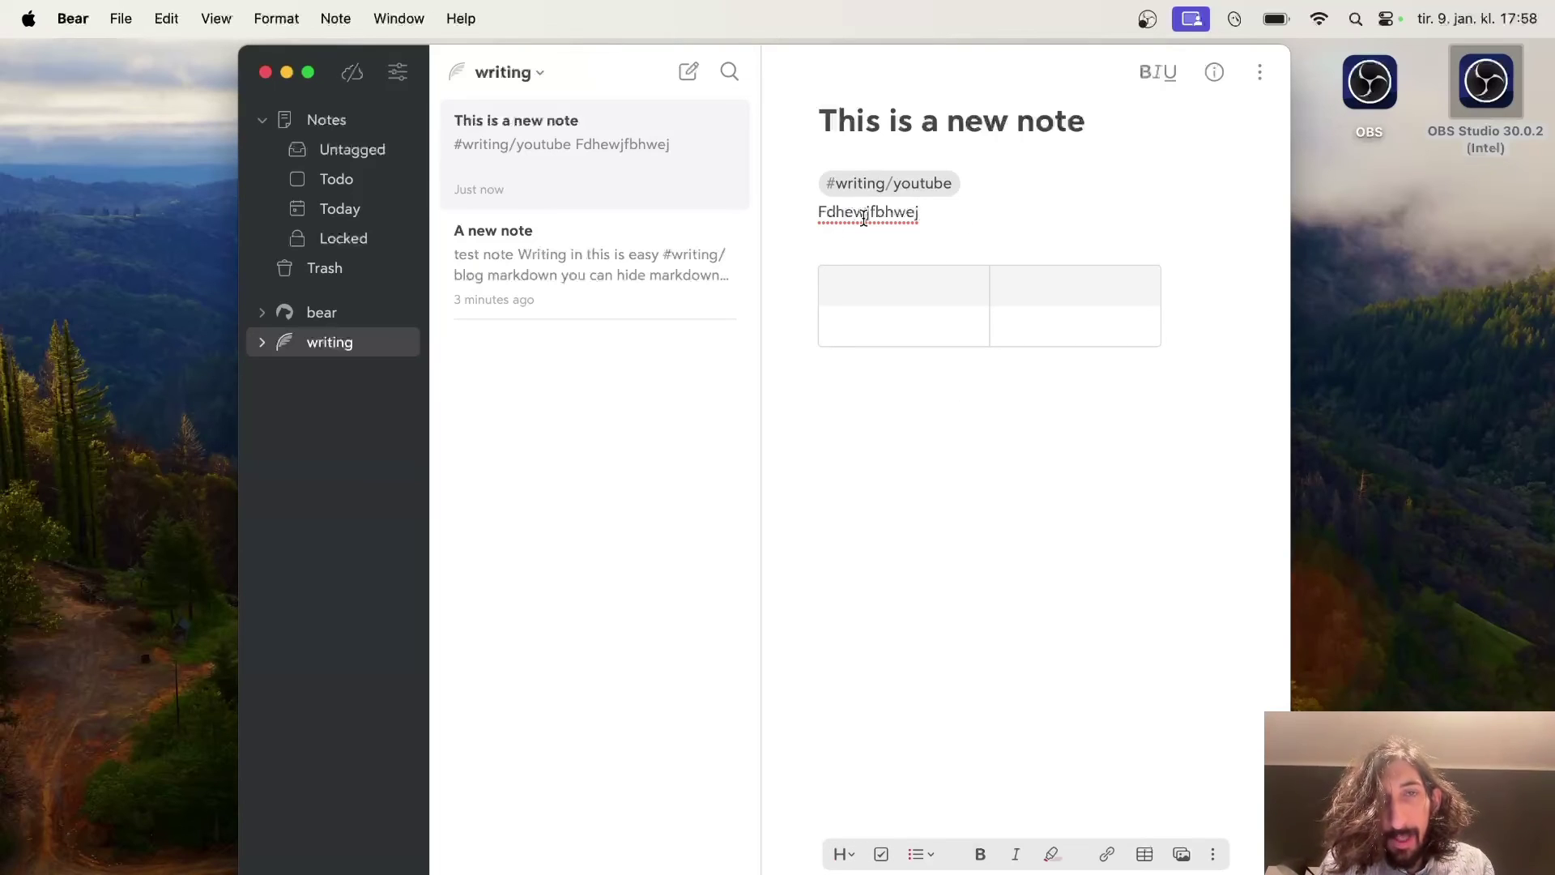
pyautogui.tripleClick(863, 218)
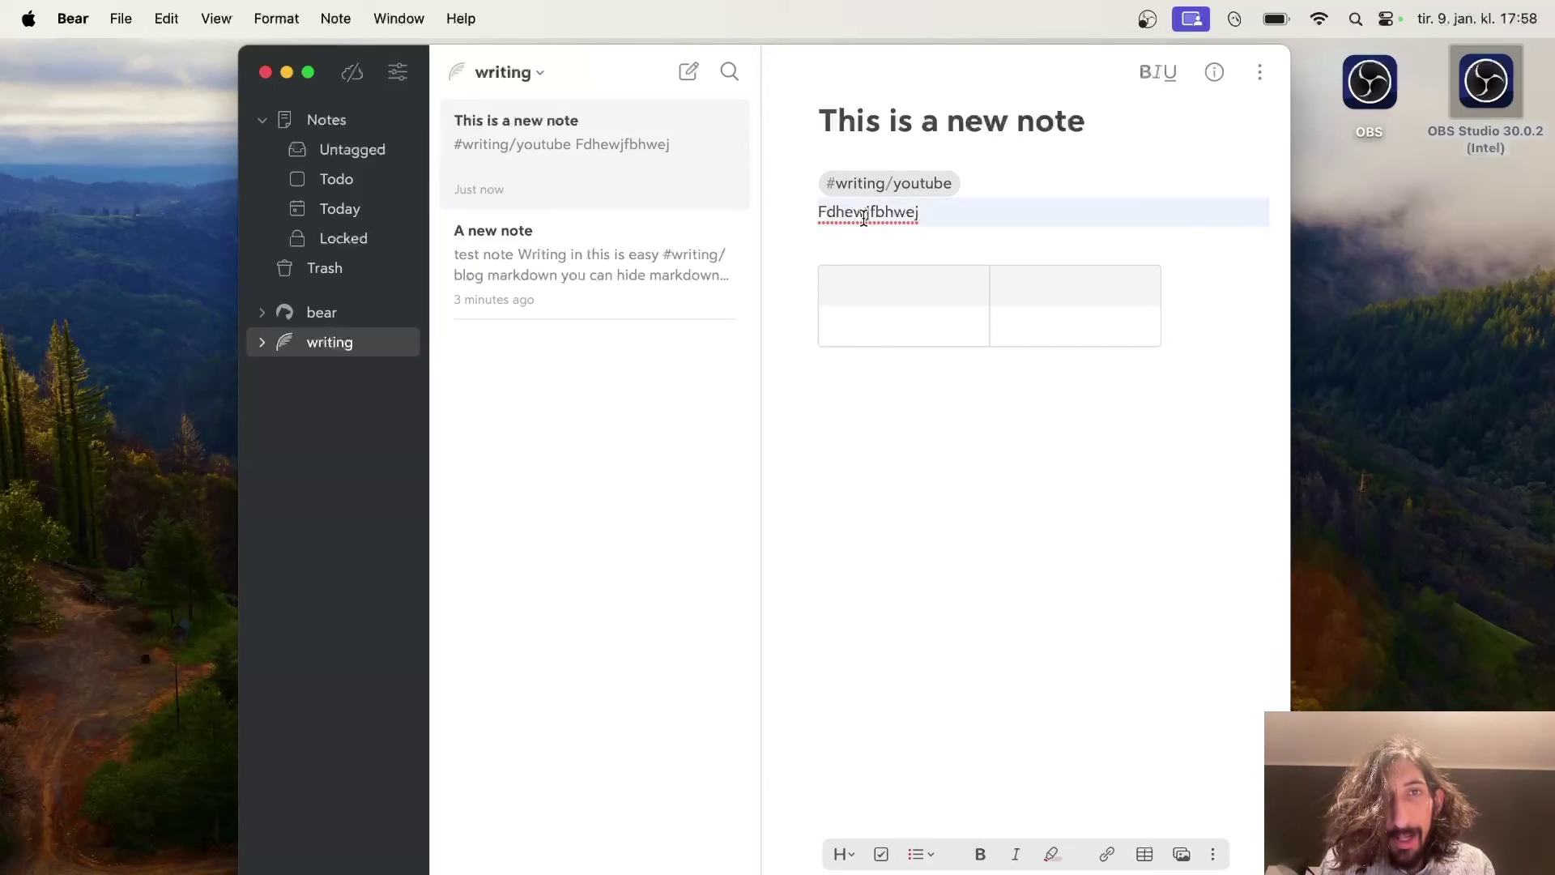
pyautogui.click(847, 863)
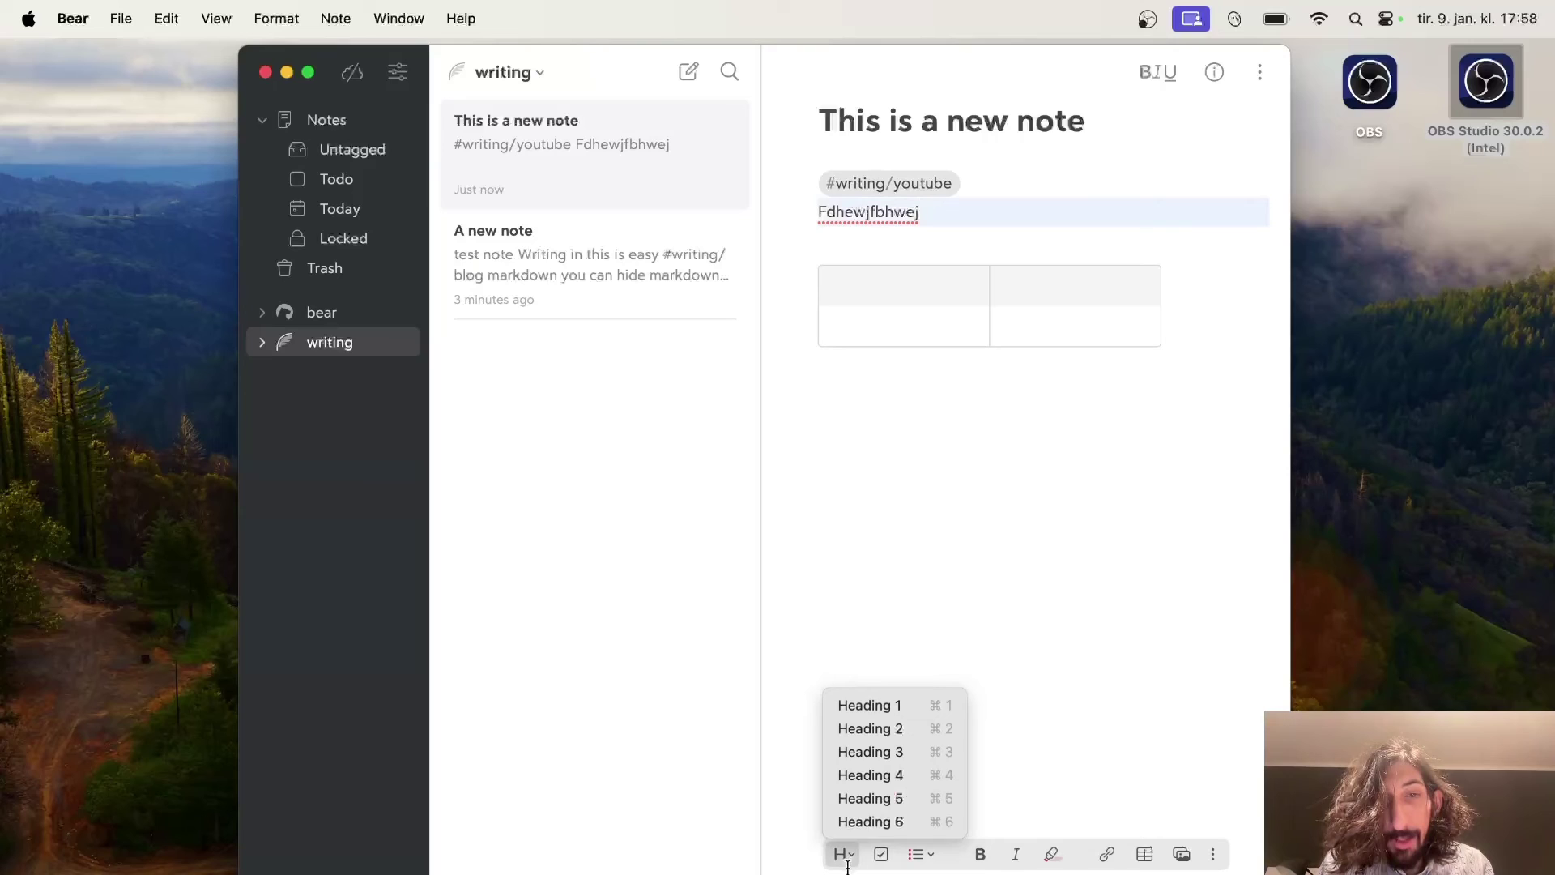
pyautogui.click(886, 727)
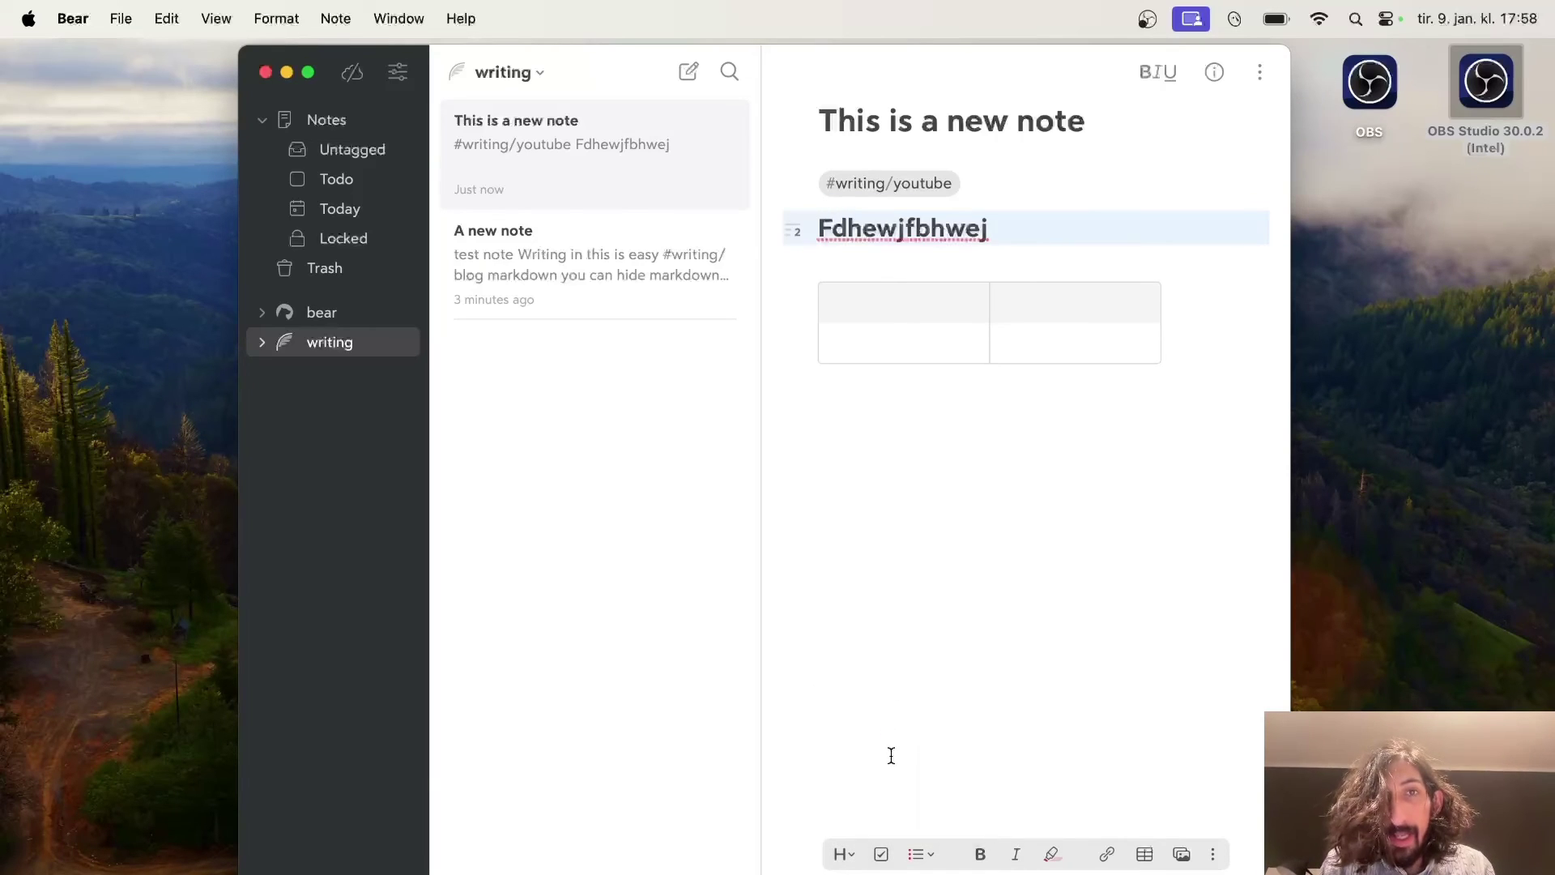
# Add the word 'Hffhfhfh' on the line below the table
pyautogui.click(960, 474)
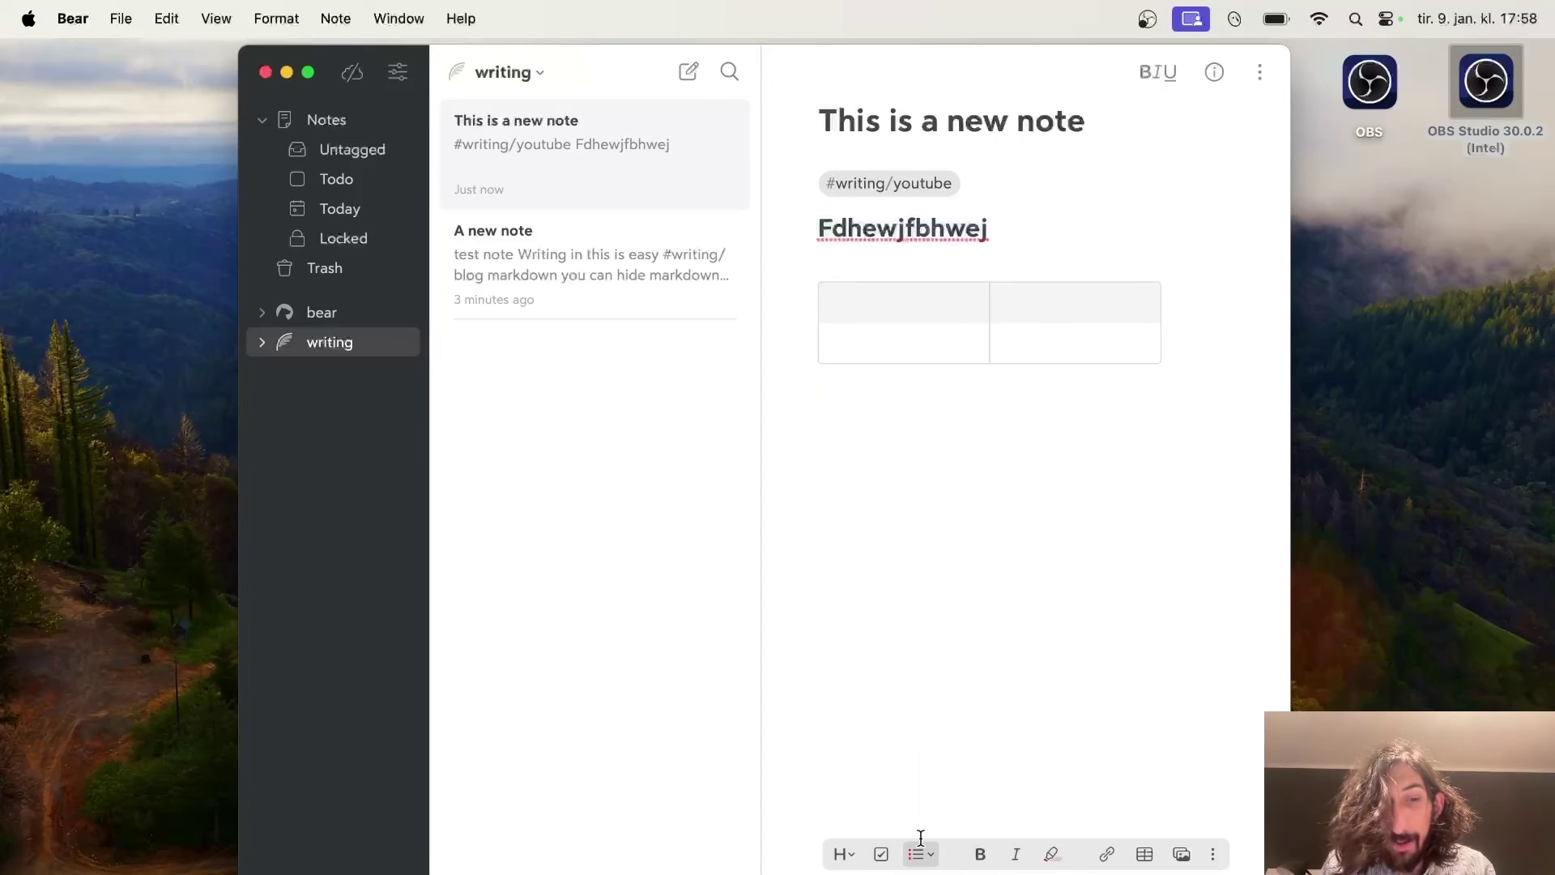
pyautogui.write('hffhfhfh')
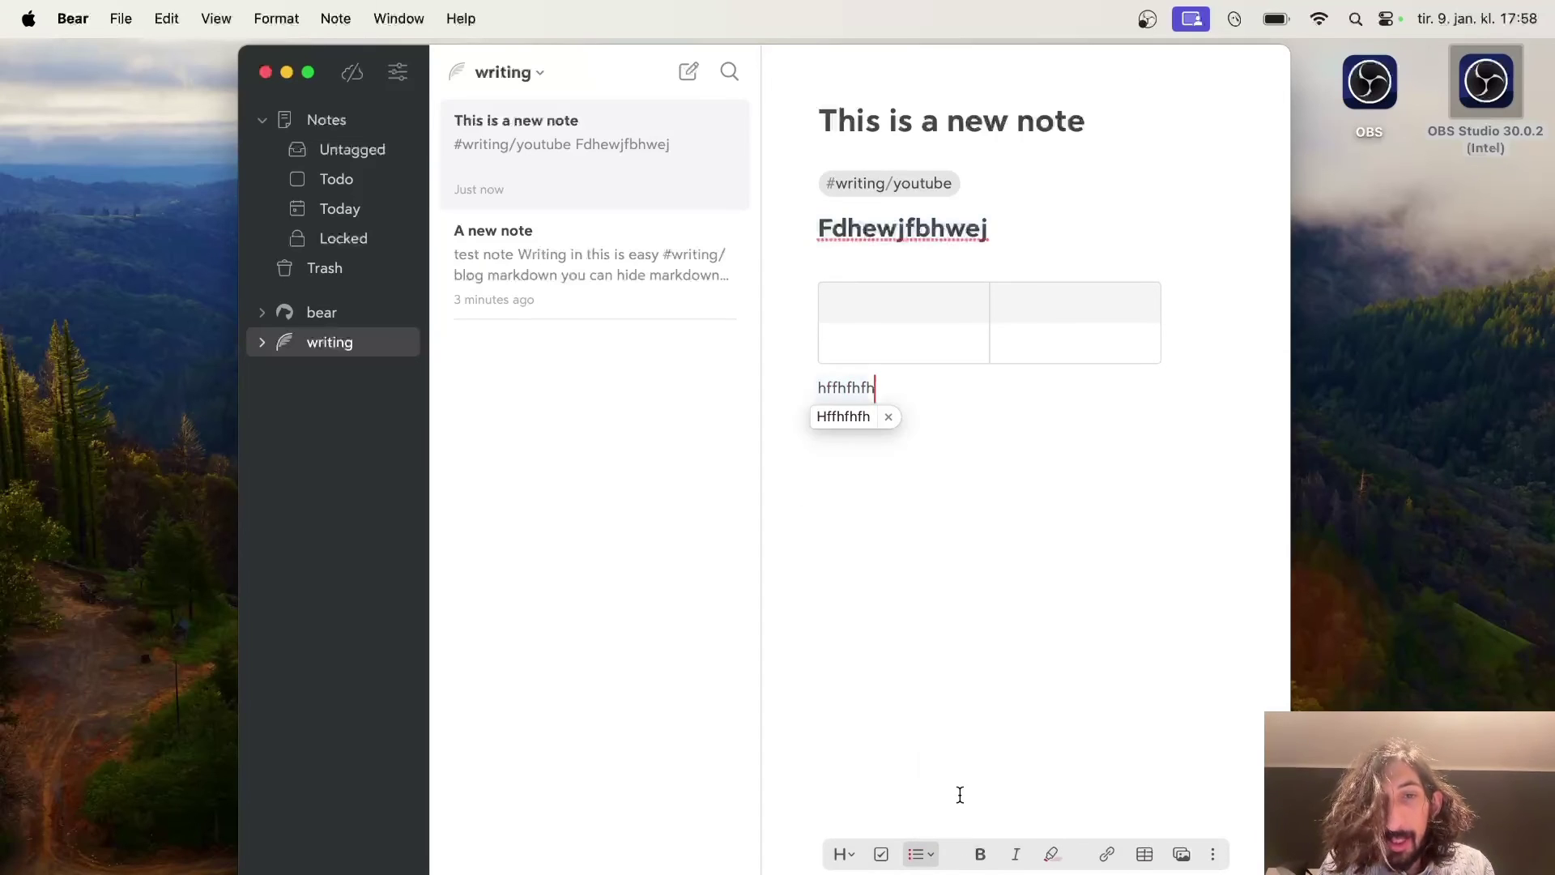
pyautogui.click(912, 596)
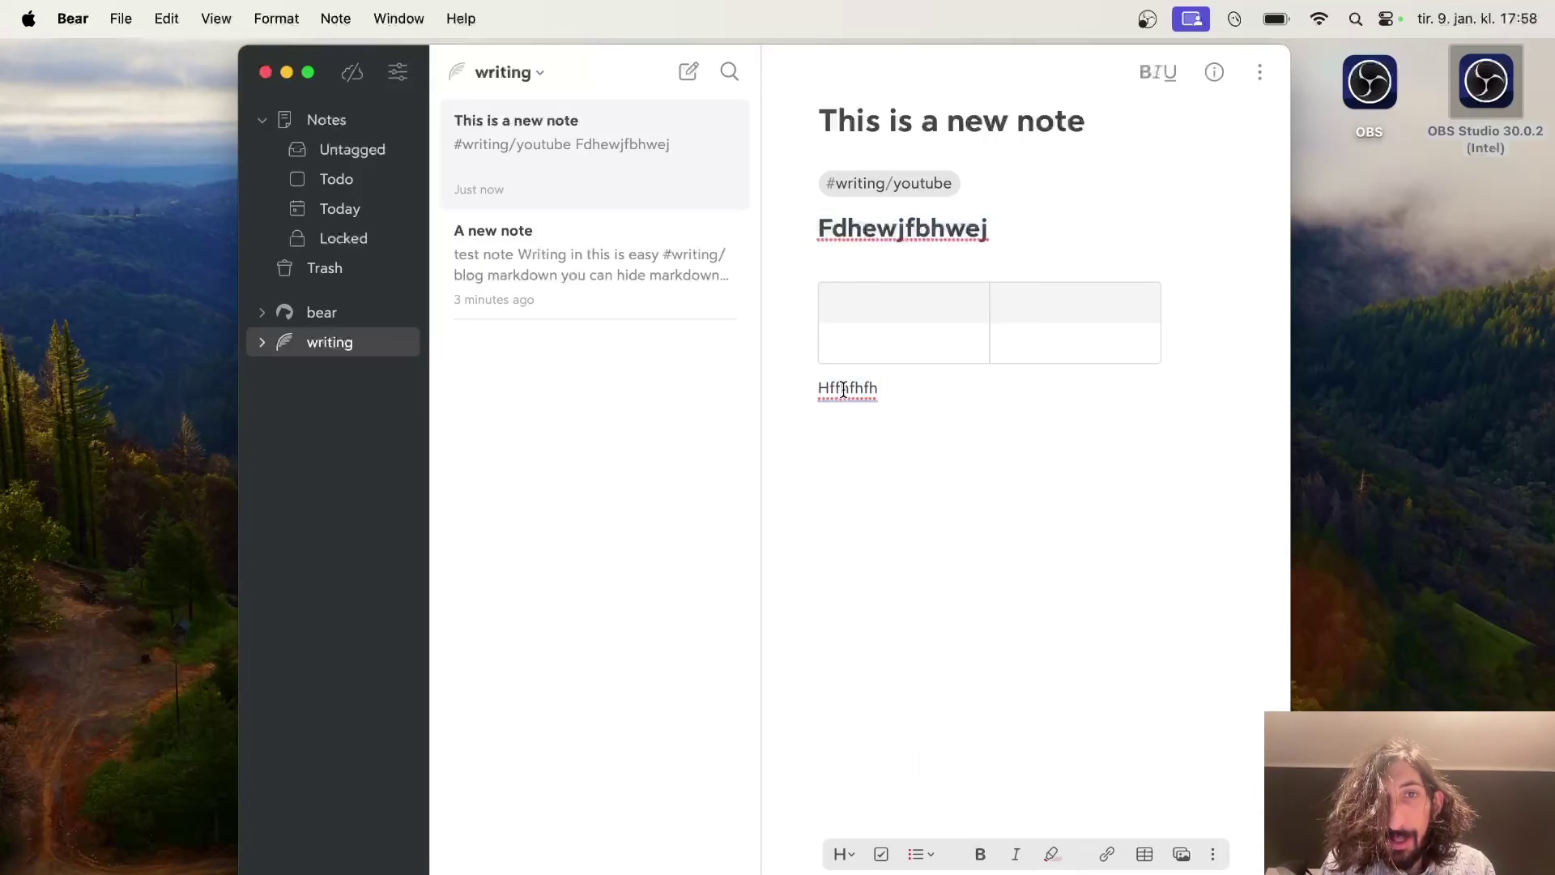
# Apply bold, todo, bullet list and highlight to Hffhfhfh, then replace it with a table
pyautogui.click(983, 852)
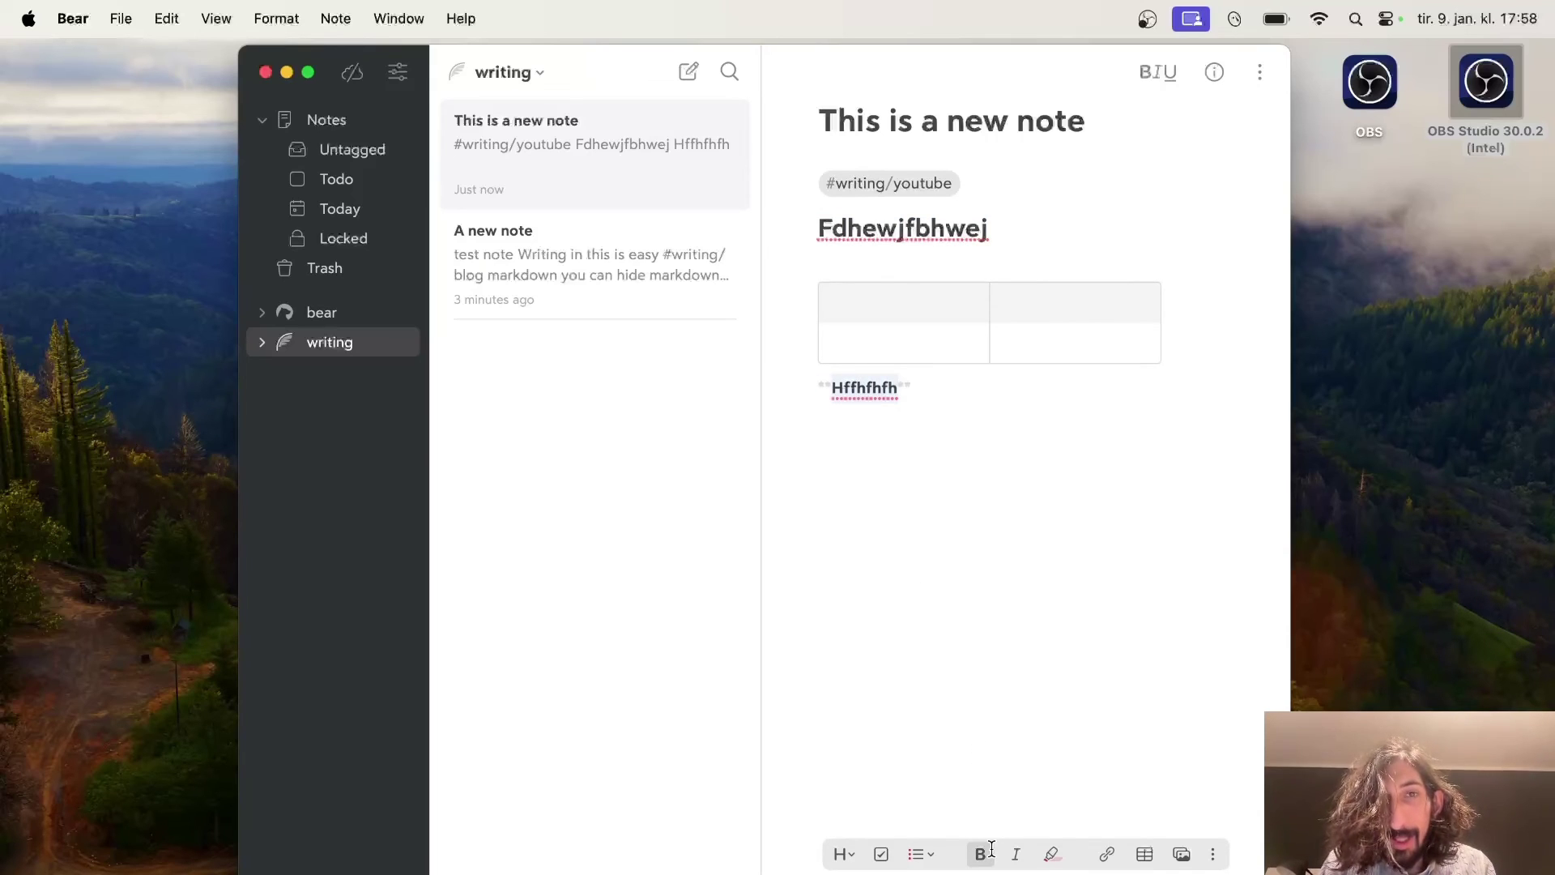
pyautogui.click(881, 854)
pyautogui.click(933, 854)
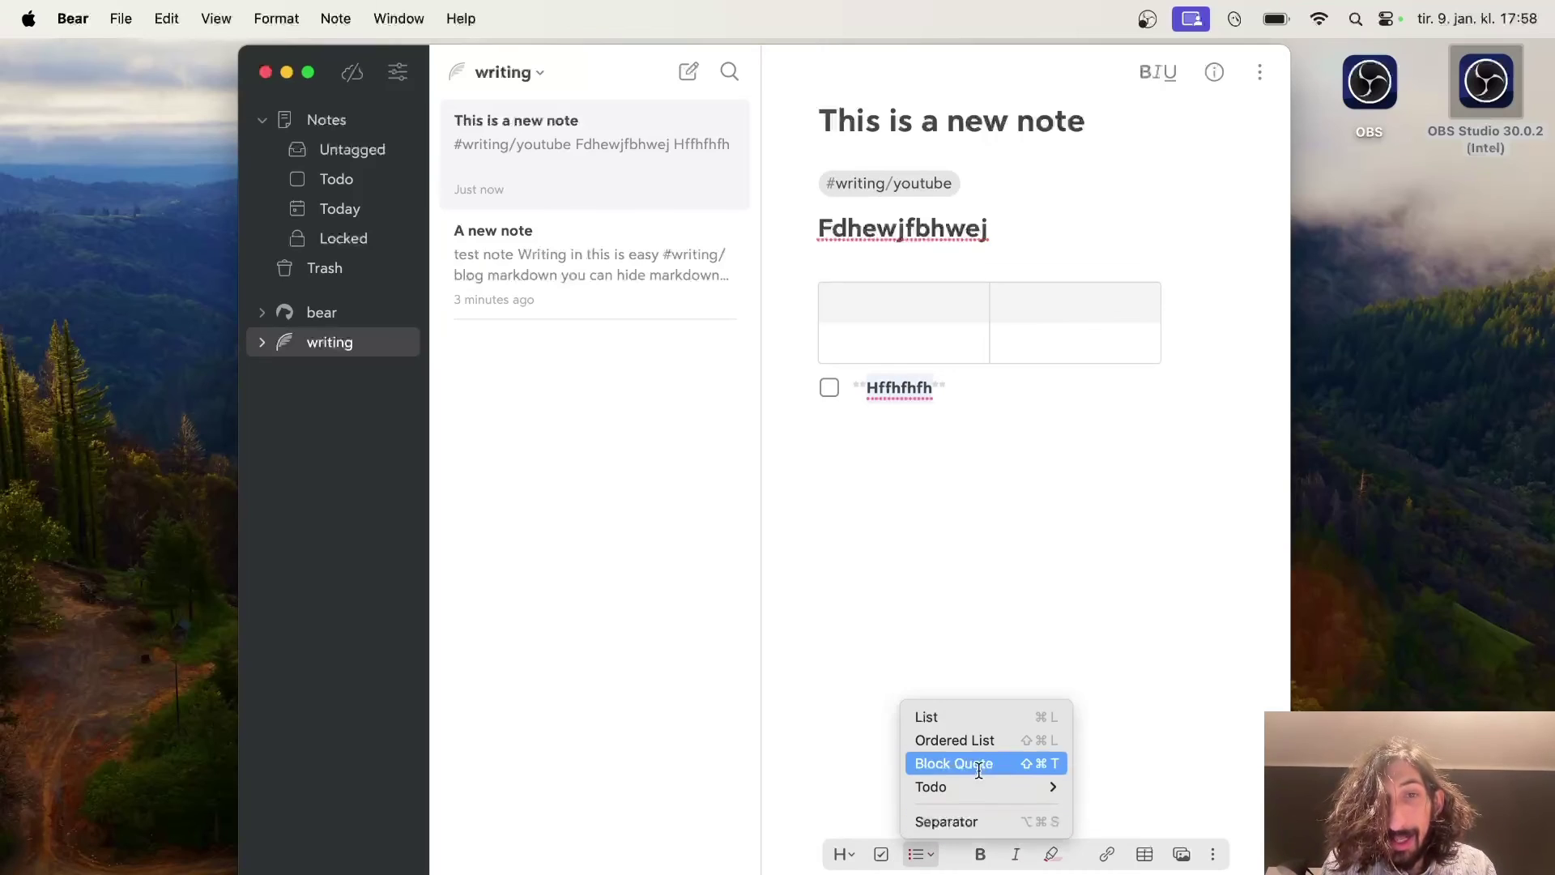
pyautogui.click(986, 719)
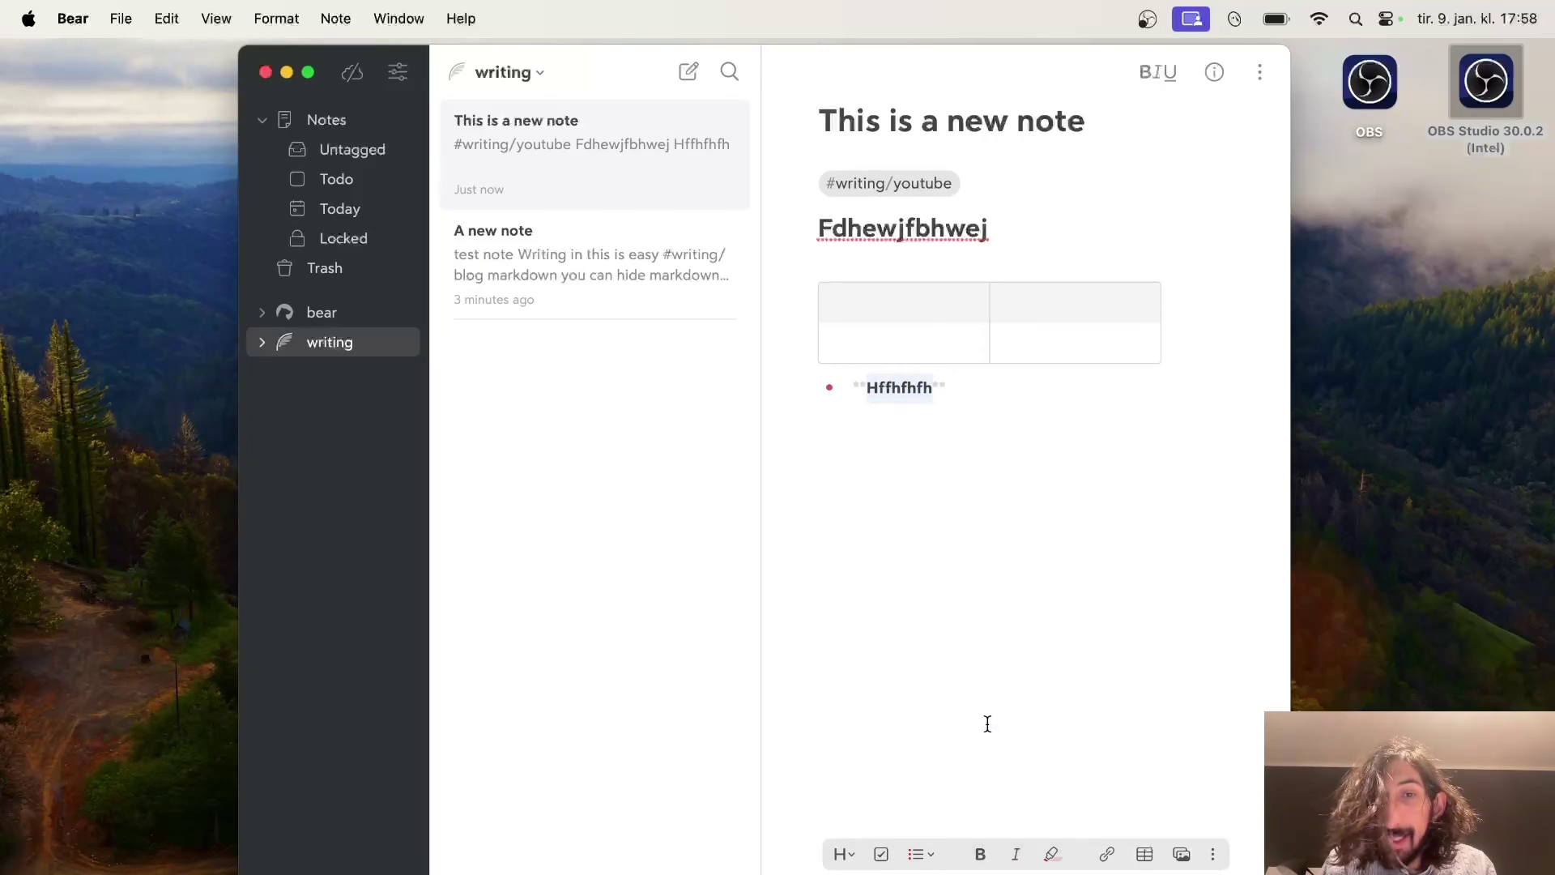
pyautogui.click(1051, 855)
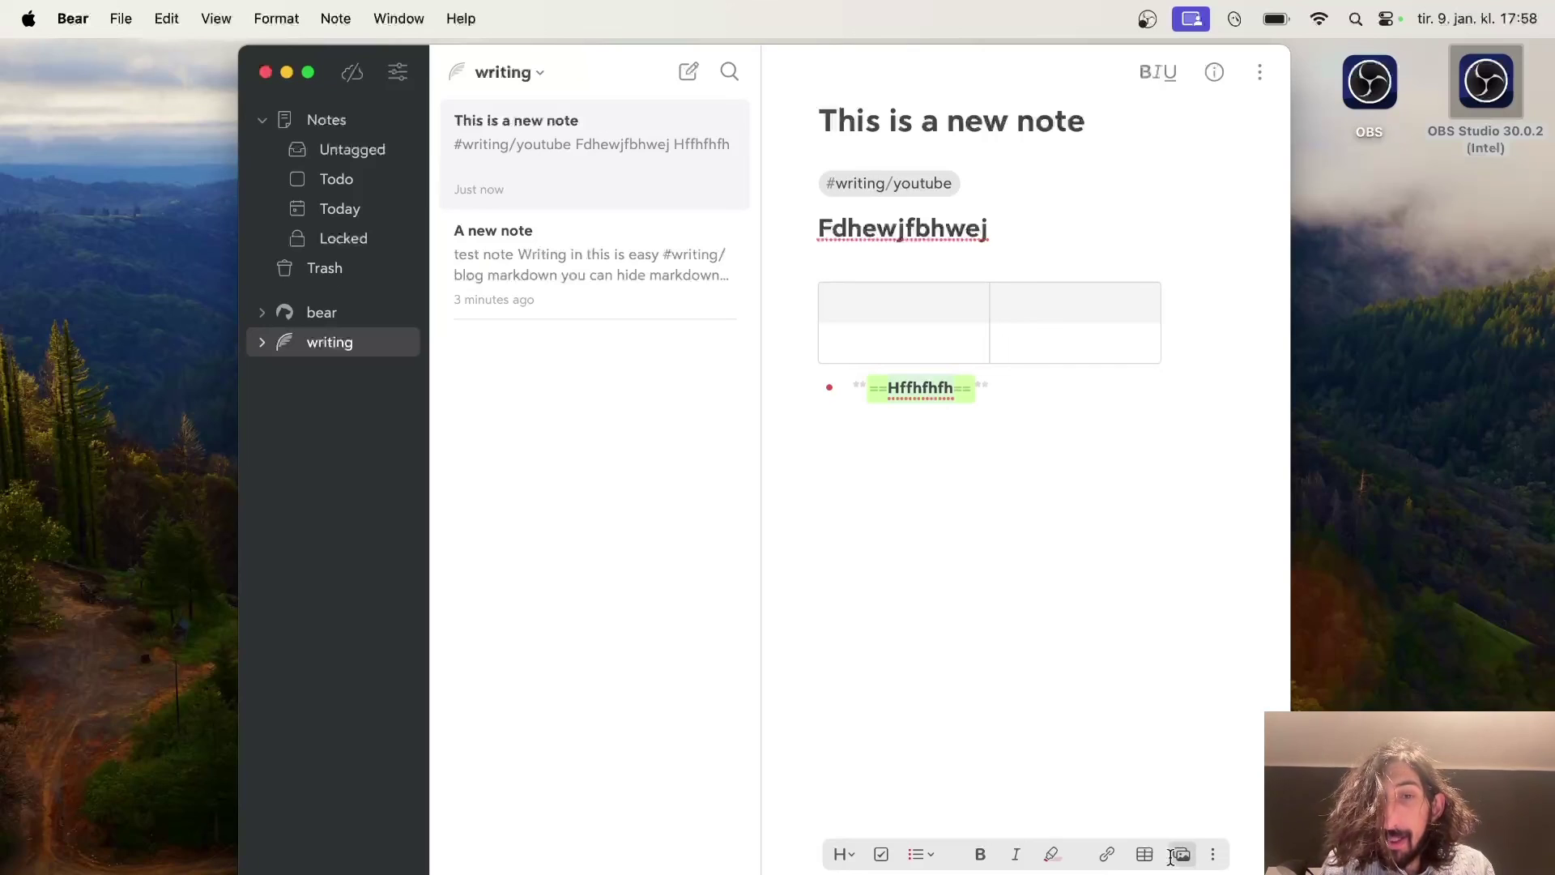
pyautogui.click(1144, 854)
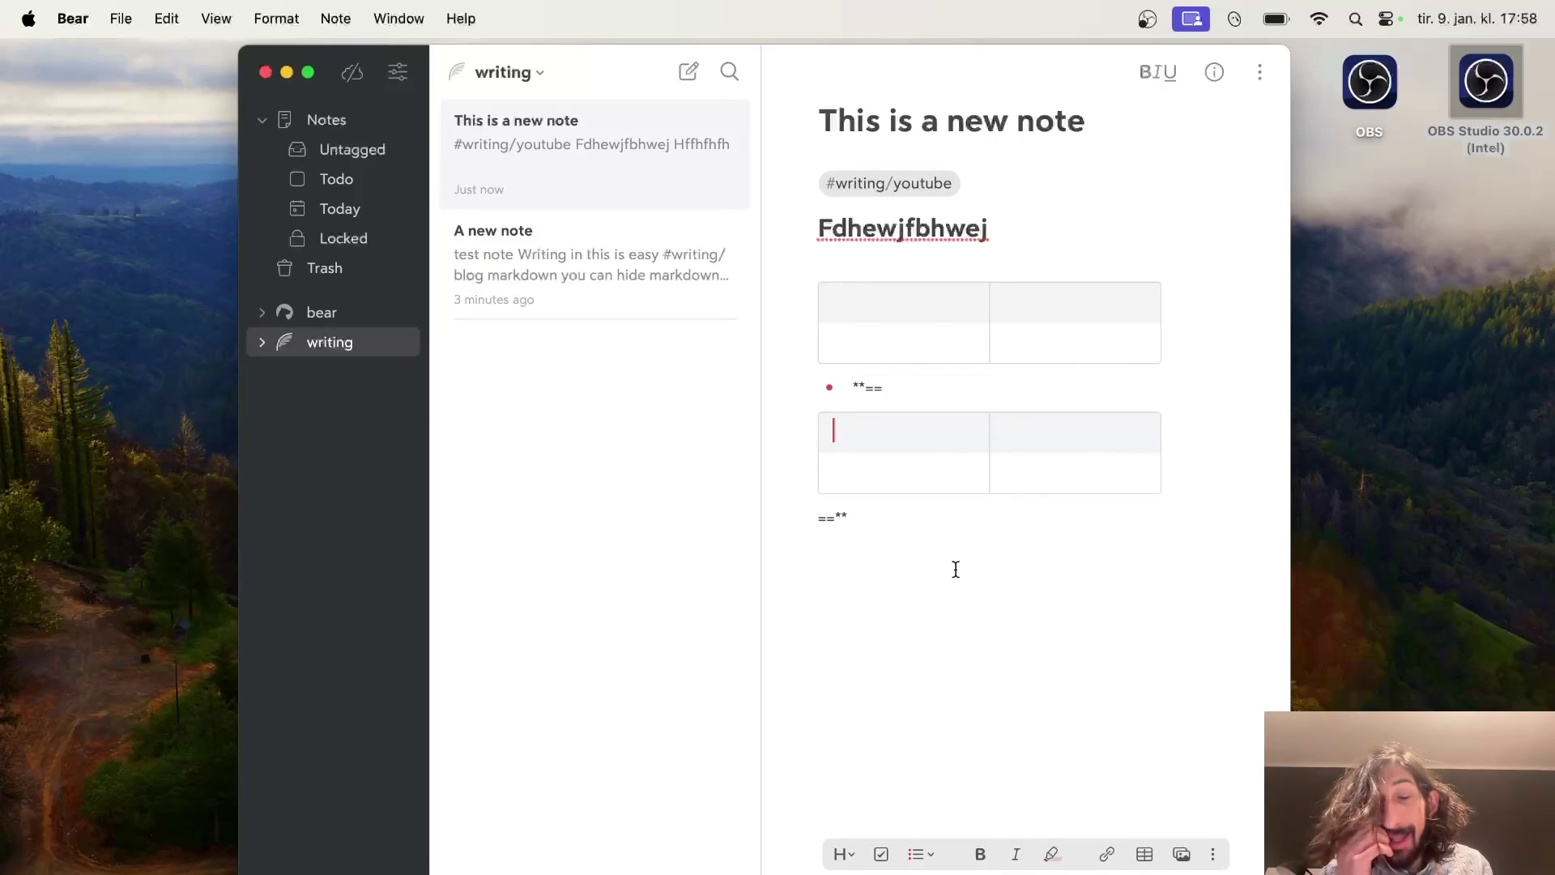
# Delete the stray == line, == bullet and merged table, then insert one empty 2x2 table under 'Fdhewjfbhwej'
pyautogui.click(896, 513)
pyautogui.press('shift+super+Left')
pyautogui.press('BackSpace')
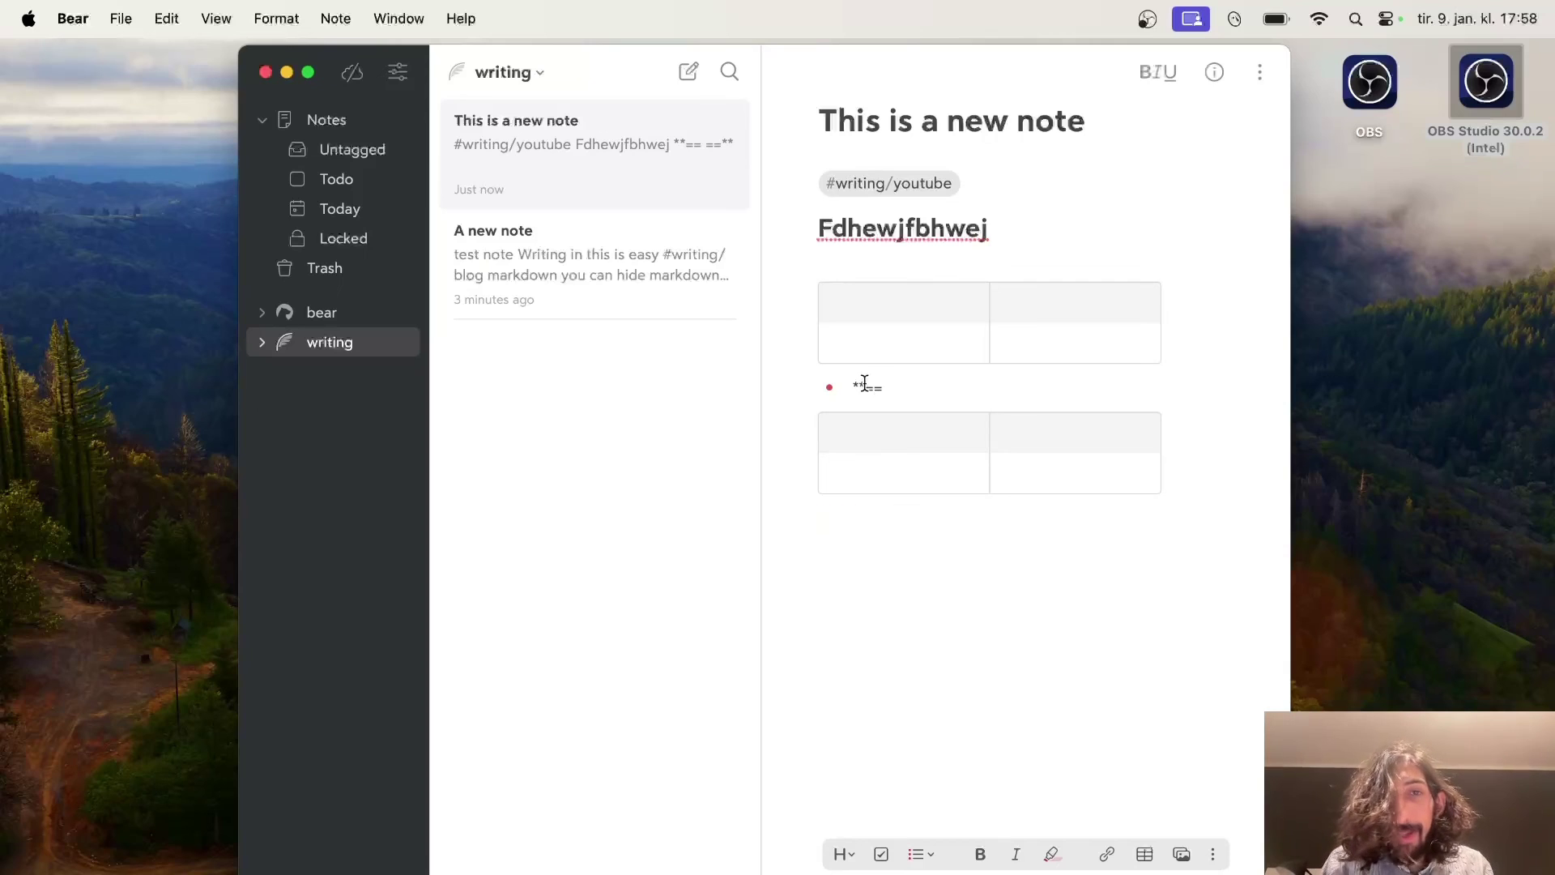
pyautogui.tripleClick(870, 384)
pyautogui.press('BackSpace')
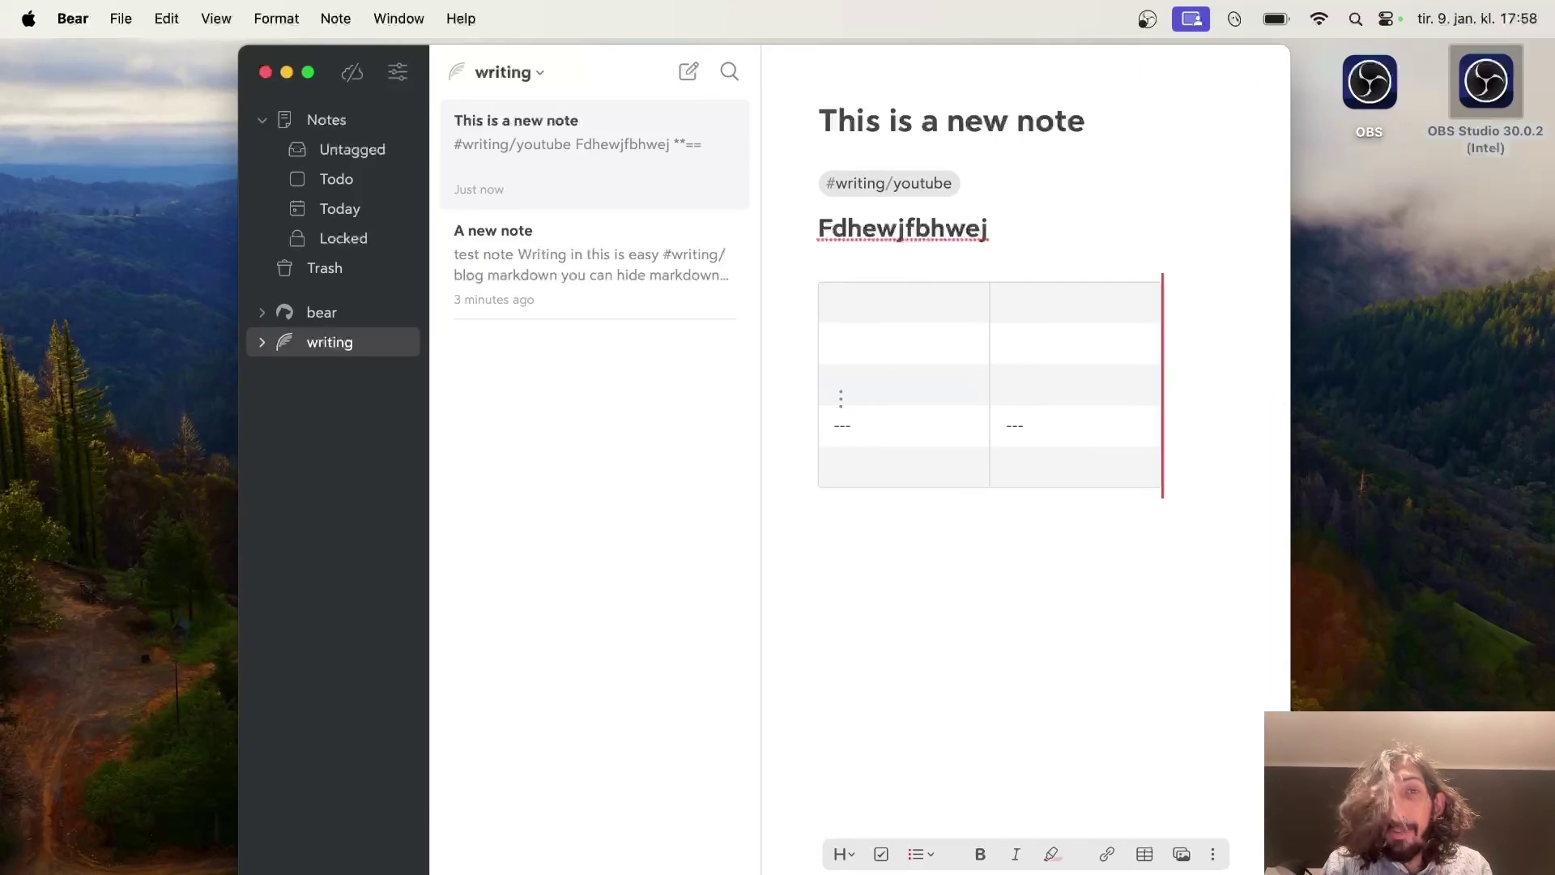
pyautogui.press('BackSpace')
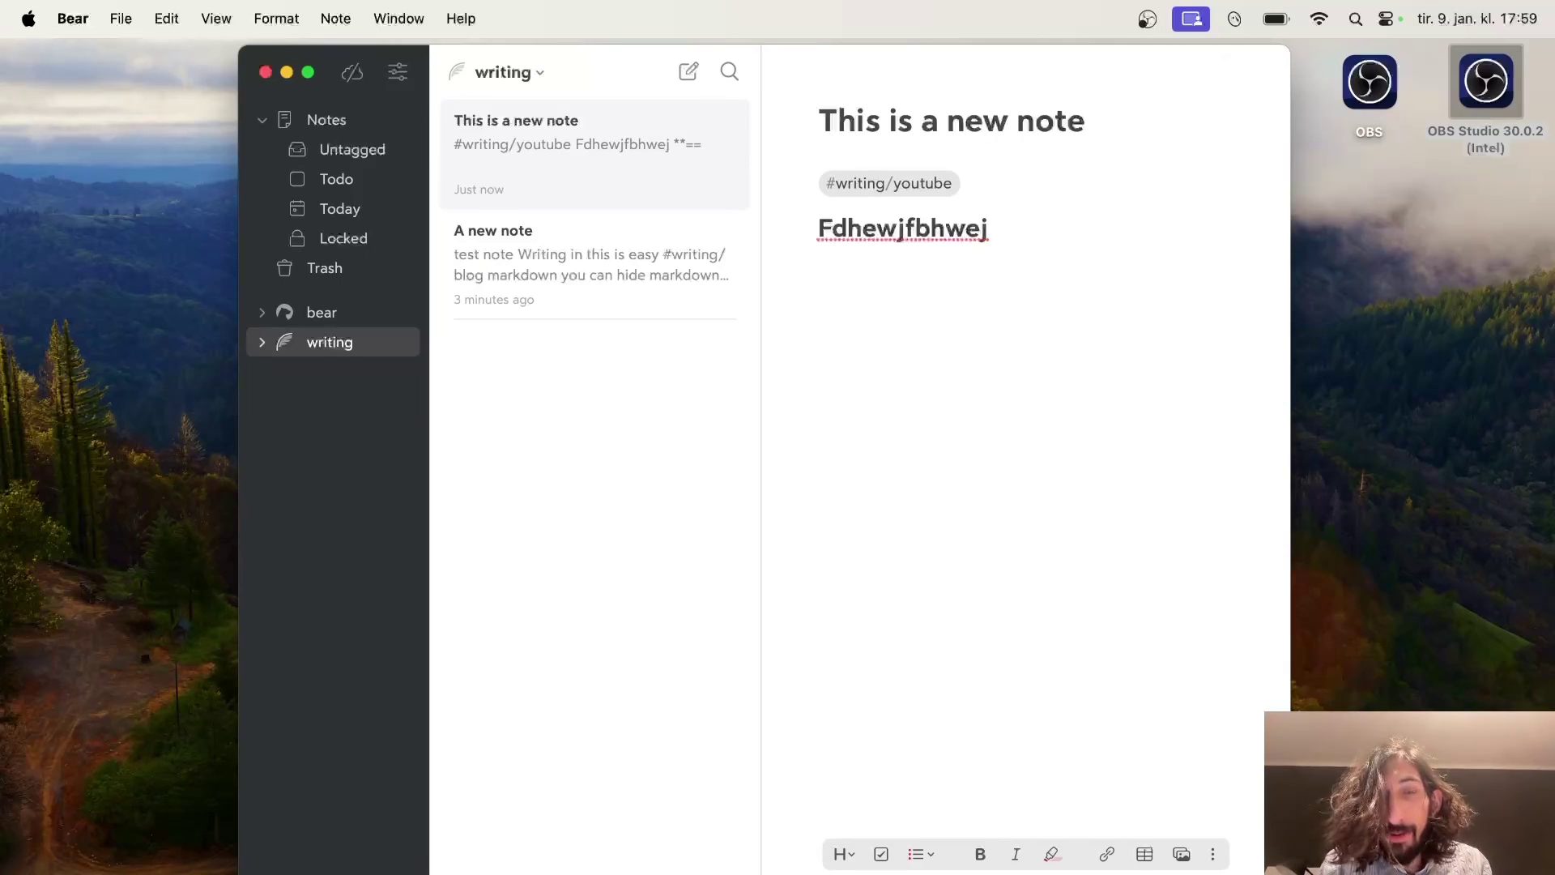
pyautogui.click(1144, 856)
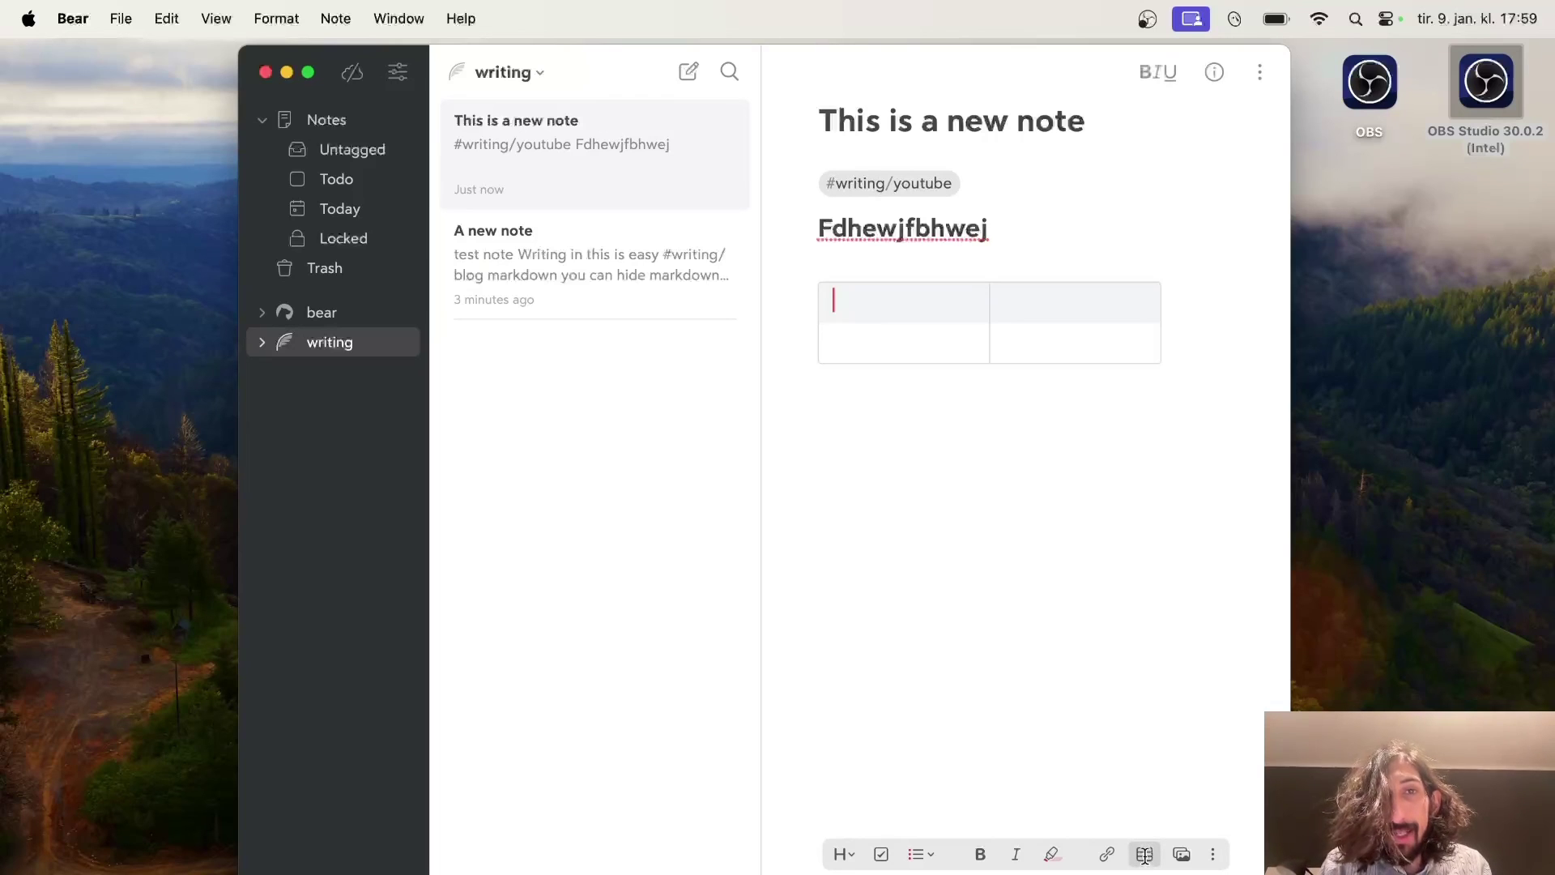